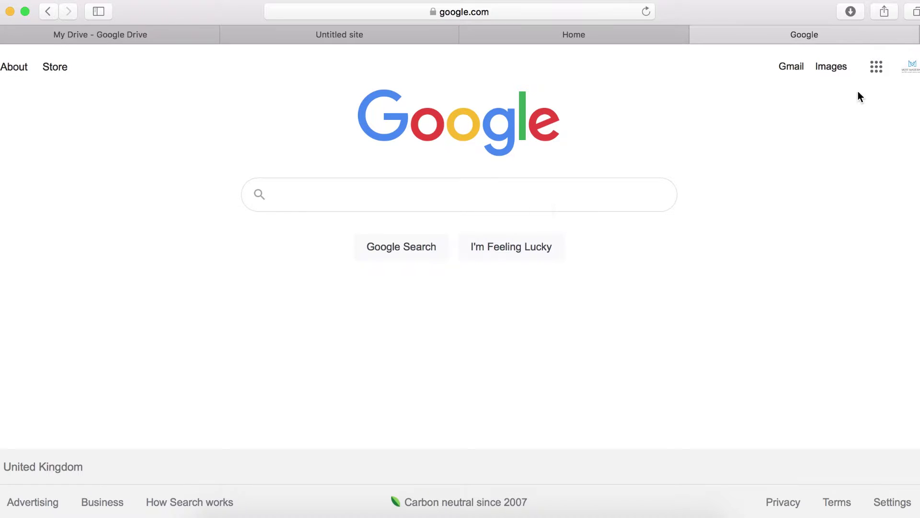
Open Google Drive from the Google home page and create a new blank Google Sites website
{"action": "left_click", "coordinate": [878, 71]}
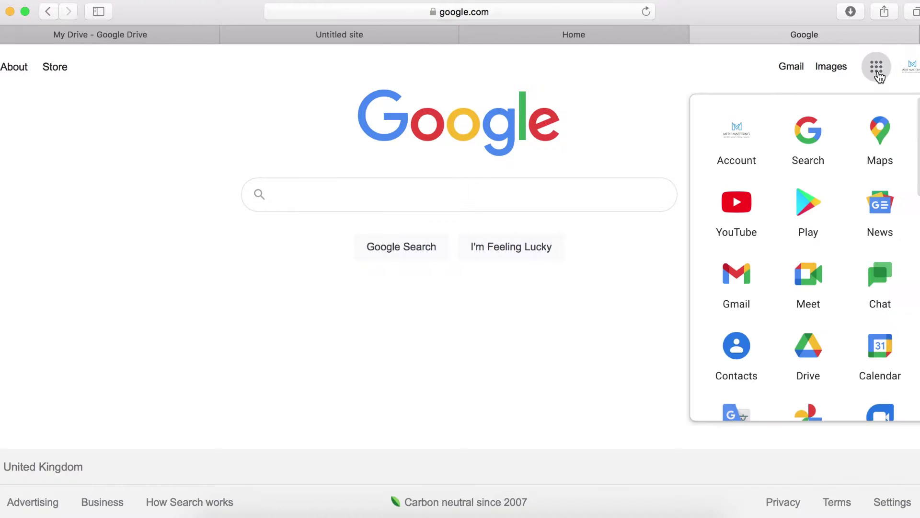
{"action": "left_click", "coordinate": [817, 366]}
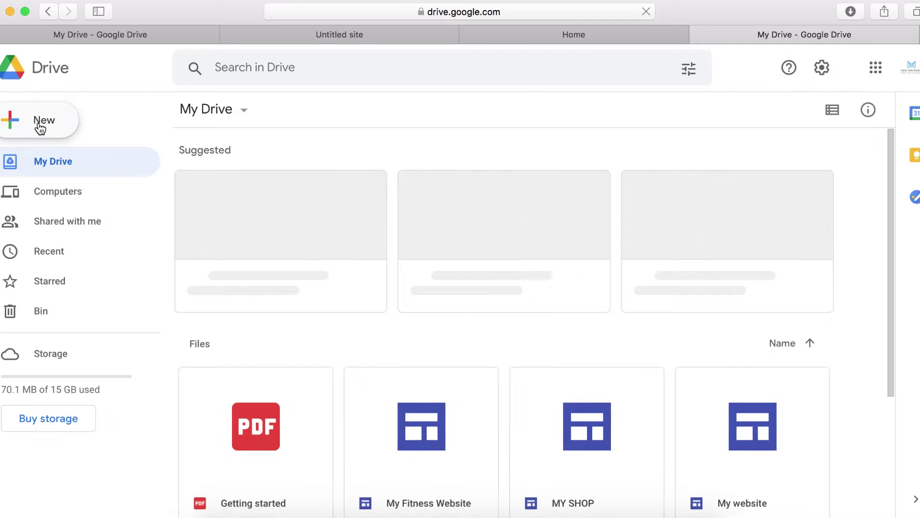
{"action": "left_click", "coordinate": [36, 129]}
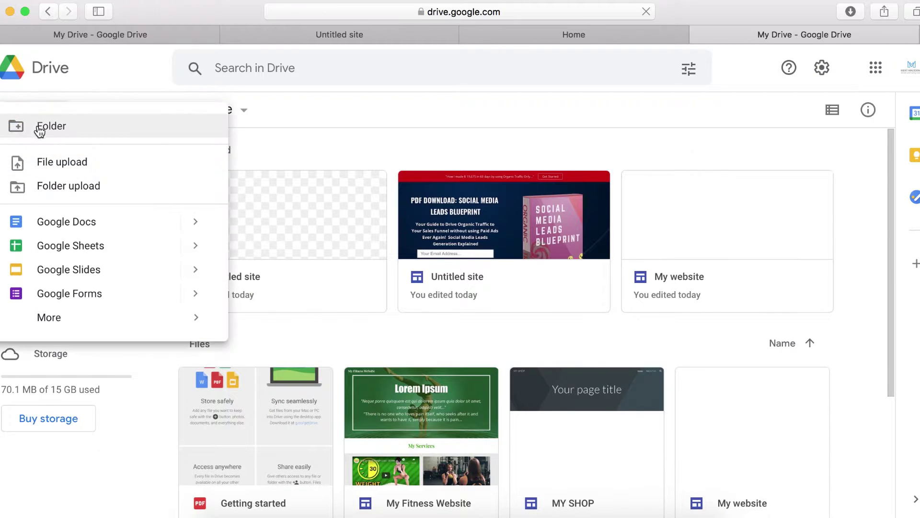
{"action": "mouse_move", "coordinate": [62, 327]}
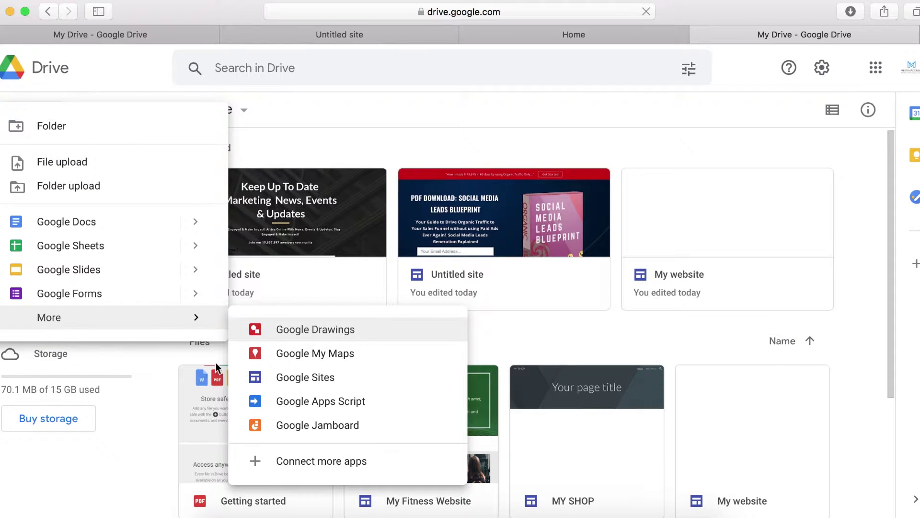
{"action": "left_click", "coordinate": [304, 378]}
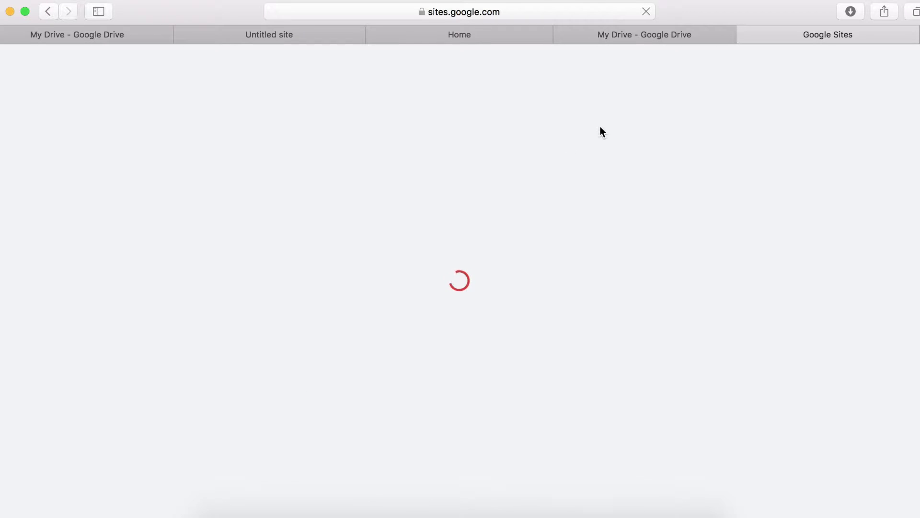
Examine the published restaurant example site's header, order buttons, food photos, text sections and collection map
{"action": "left_click", "coordinate": [433, 41]}
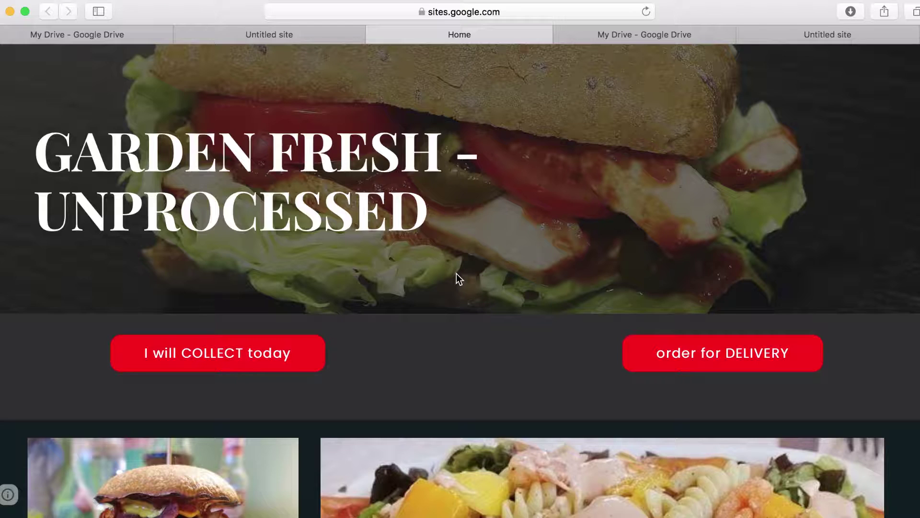
{"action": "scroll", "coordinate": [456, 277], "scroll_direction": "down", "scroll_amount": 10}
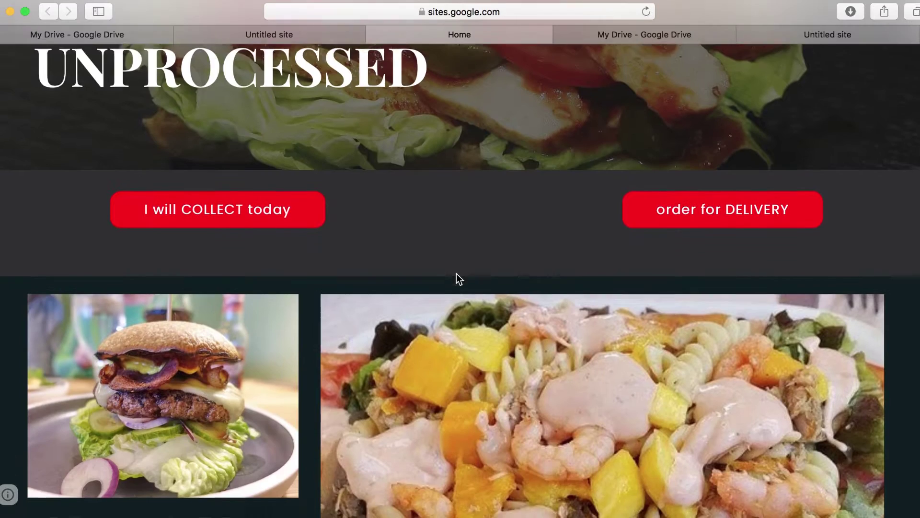
{"action": "scroll", "coordinate": [457, 277], "scroll_direction": "down", "scroll_amount": 12}
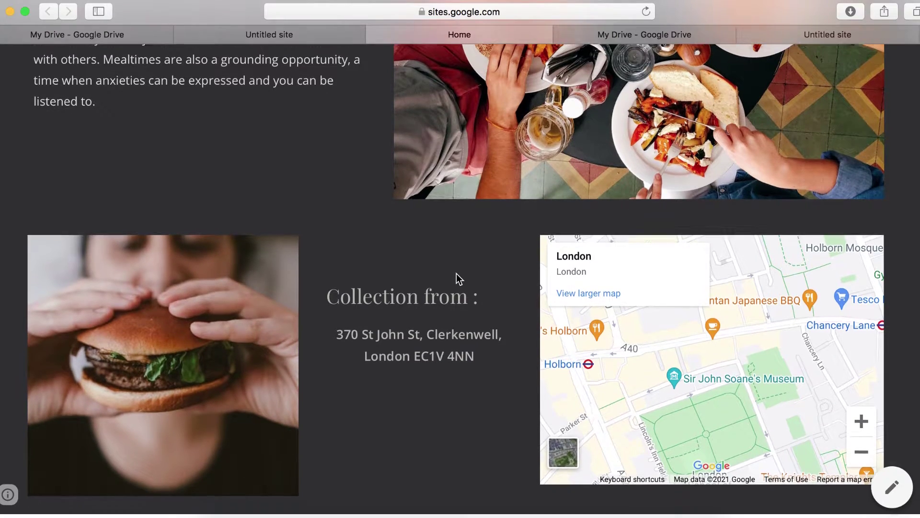
{"action": "scroll", "coordinate": [456, 278], "scroll_direction": "up", "scroll_amount": 6}
{"action": "scroll", "coordinate": [457, 278], "scroll_direction": "up", "scroll_amount": 15}
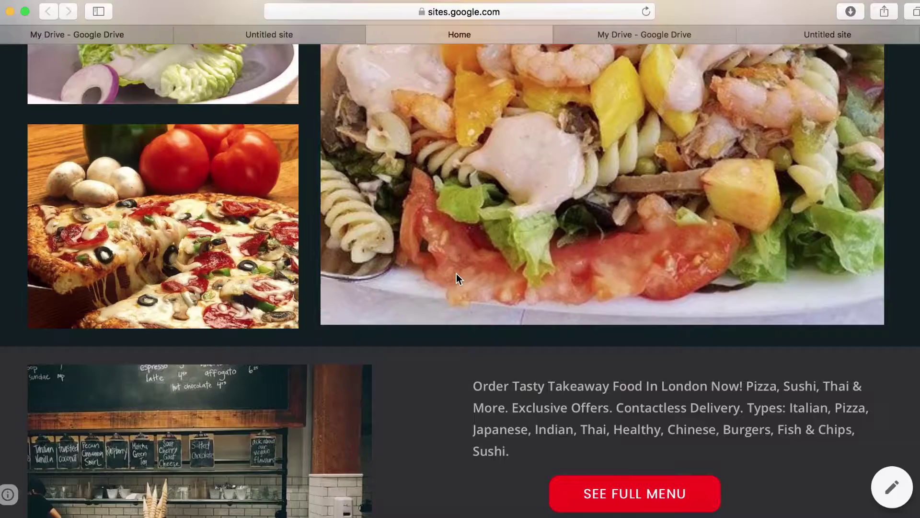
{"action": "scroll", "coordinate": [456, 277], "scroll_direction": "up", "scroll_amount": 2}
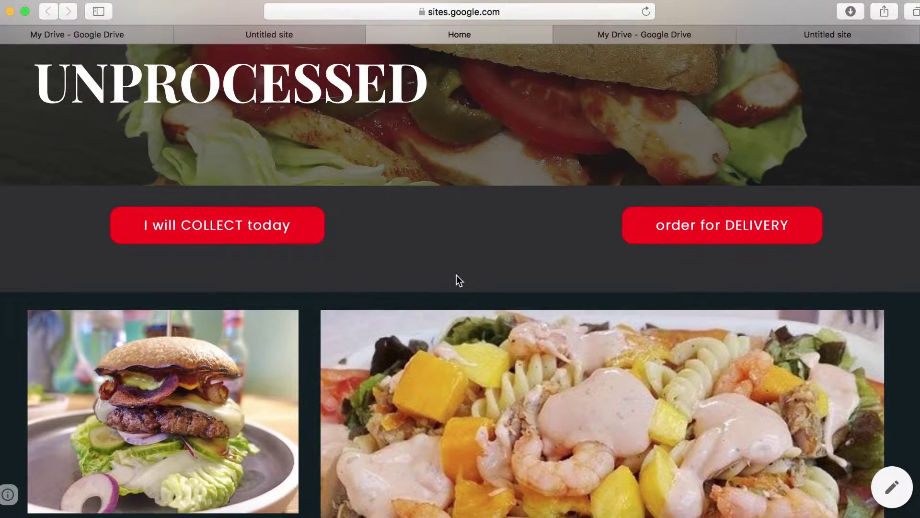
{"action": "scroll", "coordinate": [456, 279], "scroll_direction": "up", "scroll_amount": 2}
{"action": "scroll", "coordinate": [457, 277], "scroll_direction": "up", "scroll_amount": 1}
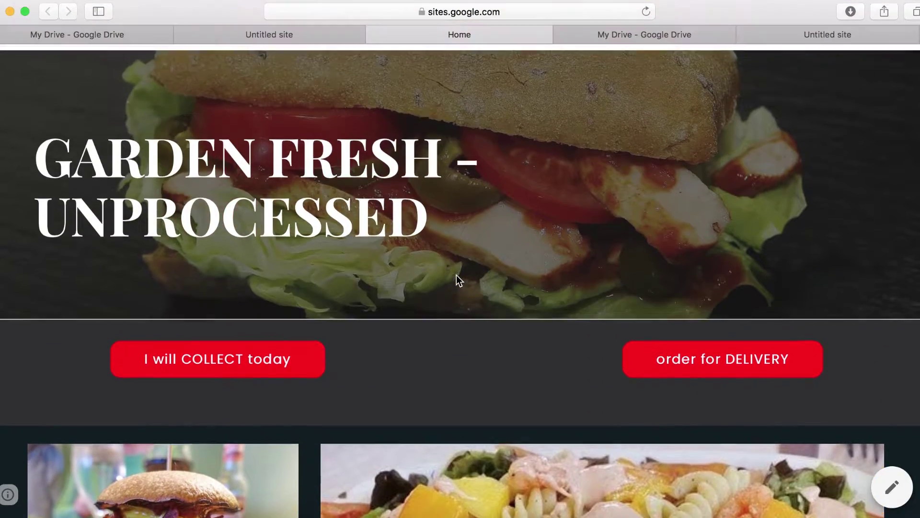
{"action": "scroll", "coordinate": [456, 277], "scroll_direction": "down", "scroll_amount": 7}
{"action": "scroll", "coordinate": [457, 278], "scroll_direction": "down", "scroll_amount": 6}
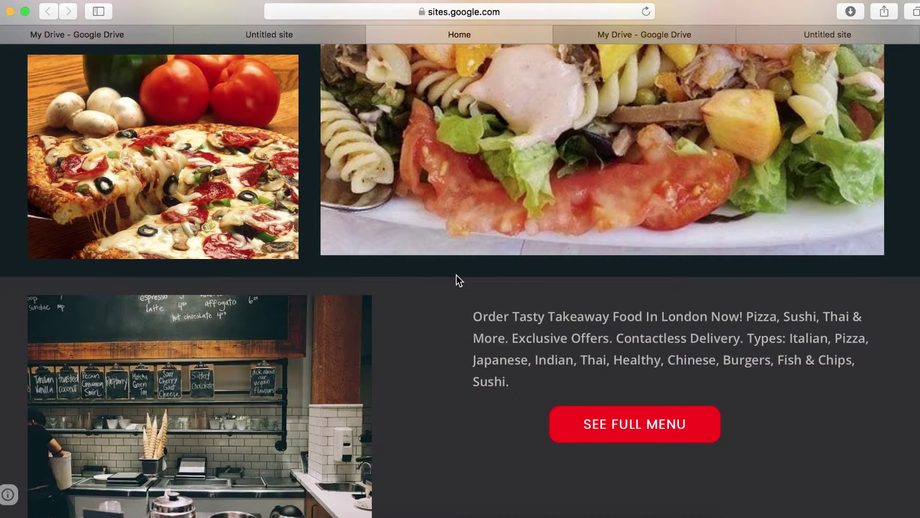
{"action": "scroll", "coordinate": [457, 275], "scroll_direction": "down", "scroll_amount": 7}
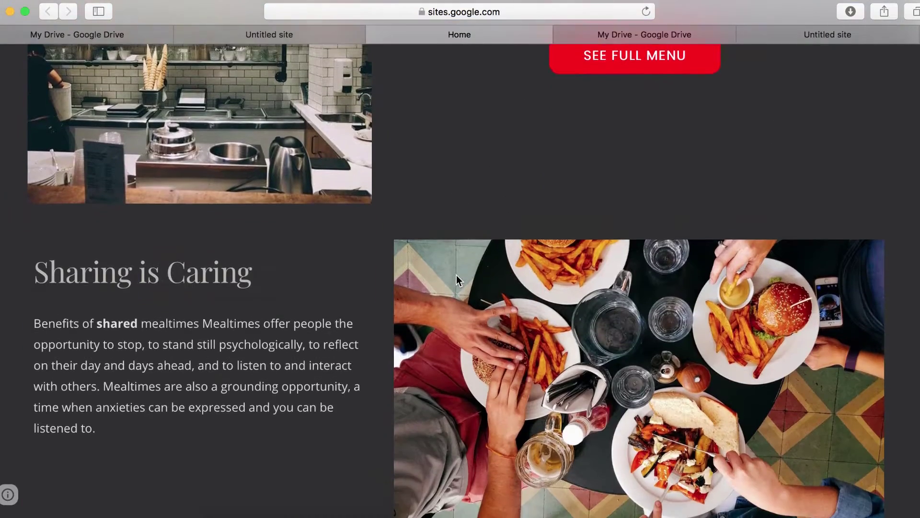
{"action": "scroll", "coordinate": [457, 275], "scroll_direction": "up", "scroll_amount": 15}
Return to the new untitled site and run a web image search for "food" to find a header background
{"action": "left_click", "coordinate": [806, 35]}
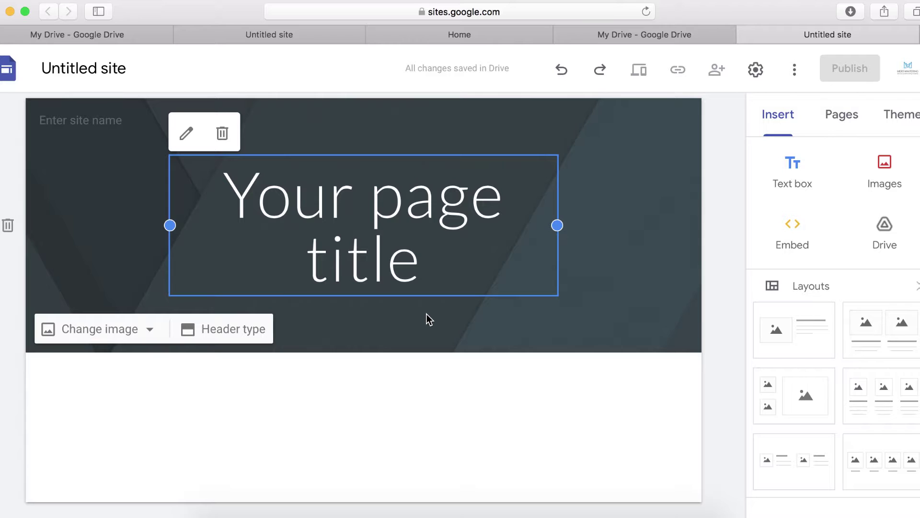
{"action": "double_click", "coordinate": [398, 225]}
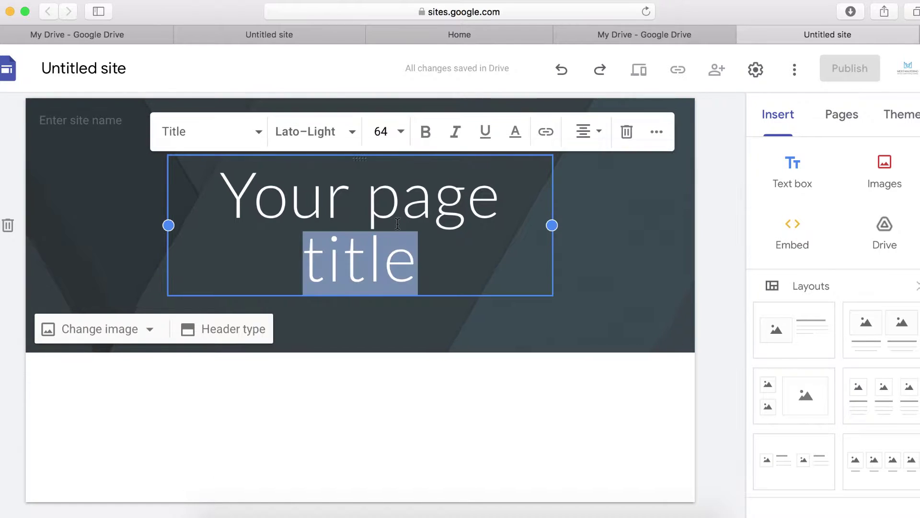
{"action": "left_click", "coordinate": [450, 319]}
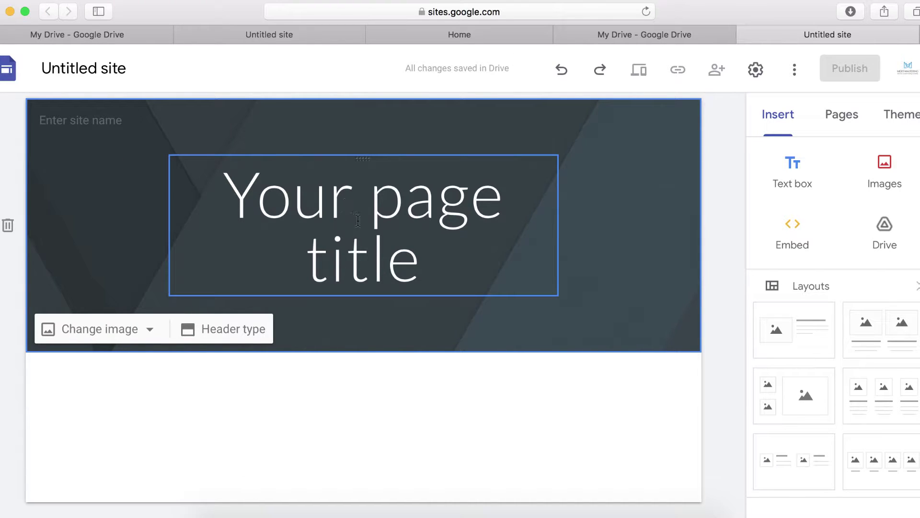
{"action": "left_click", "coordinate": [150, 331]}
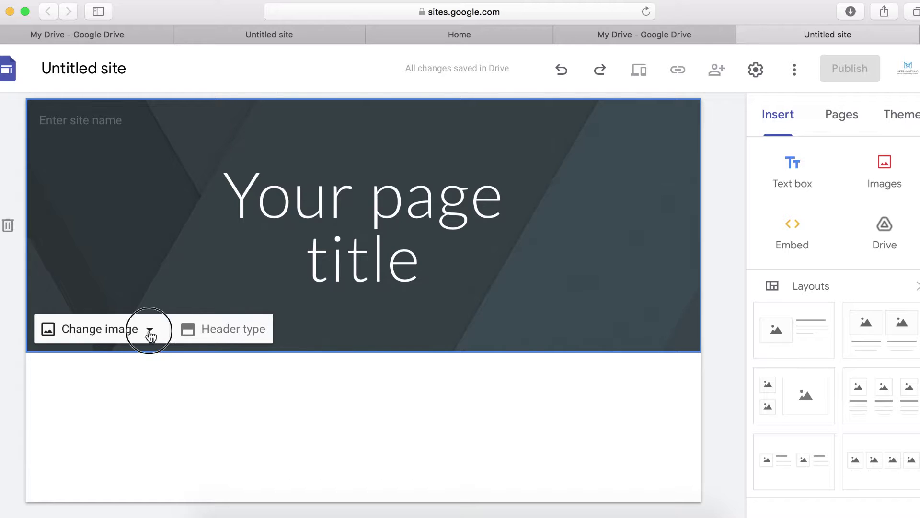
{"action": "left_click", "coordinate": [126, 420]}
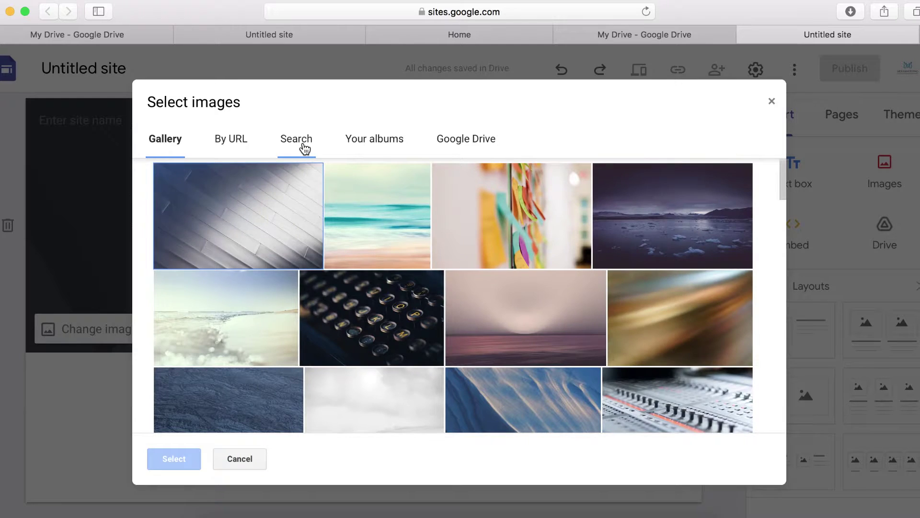
{"action": "left_click", "coordinate": [304, 148]}
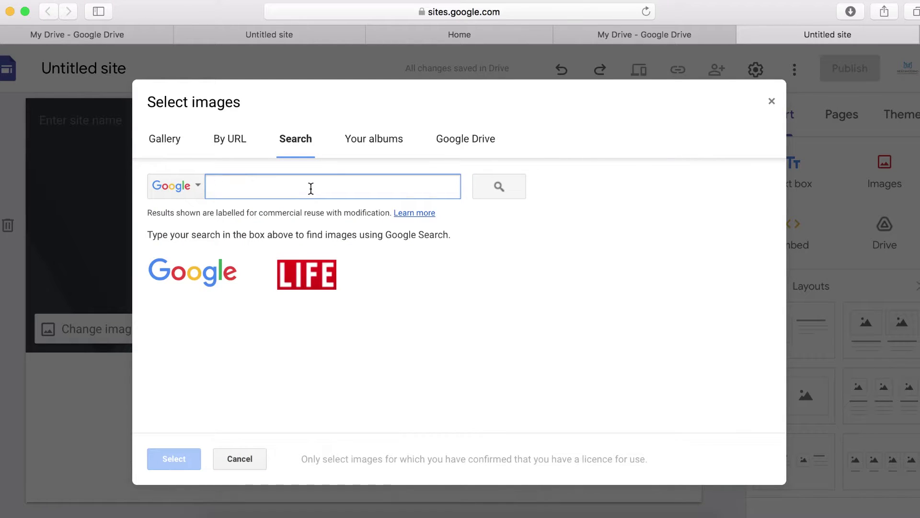
{"action": "type", "text": "food"}
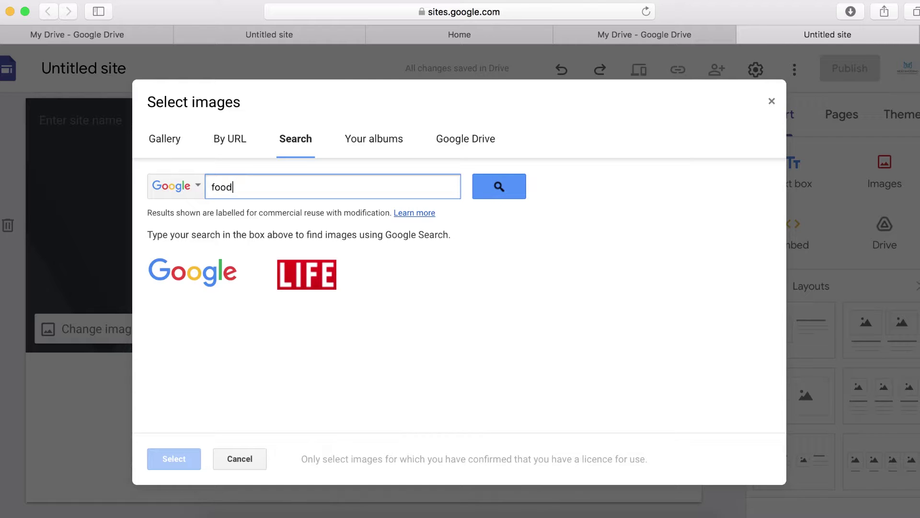
{"action": "key", "text": "Return"}
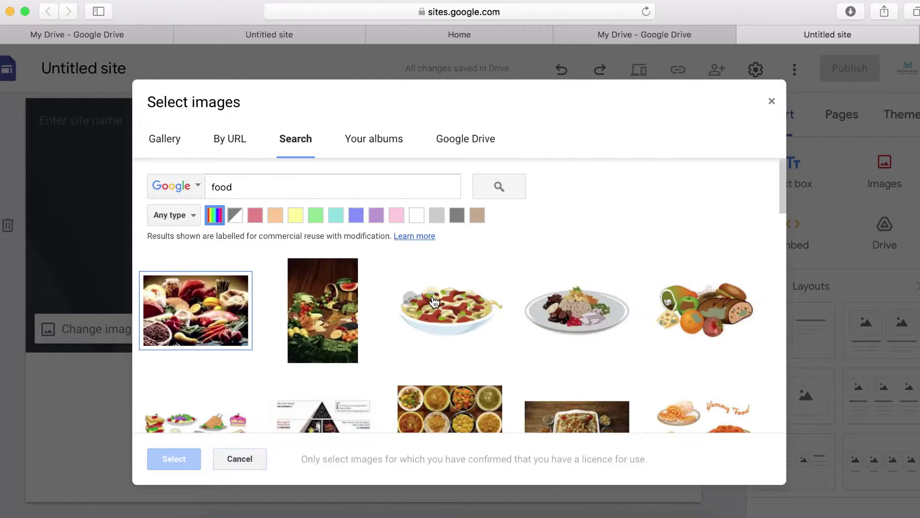
Set the photo of hands holding a sandwich in front of a zebra-striped top as the header image
{"action": "scroll", "coordinate": [519, 359], "scroll_direction": "down", "scroll_amount": 5}
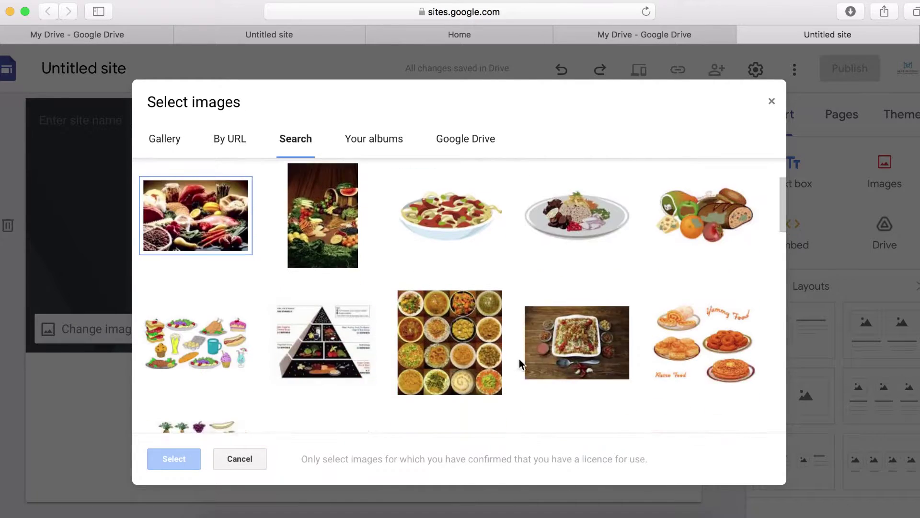
{"action": "scroll", "coordinate": [532, 358], "scroll_direction": "down", "scroll_amount": 6}
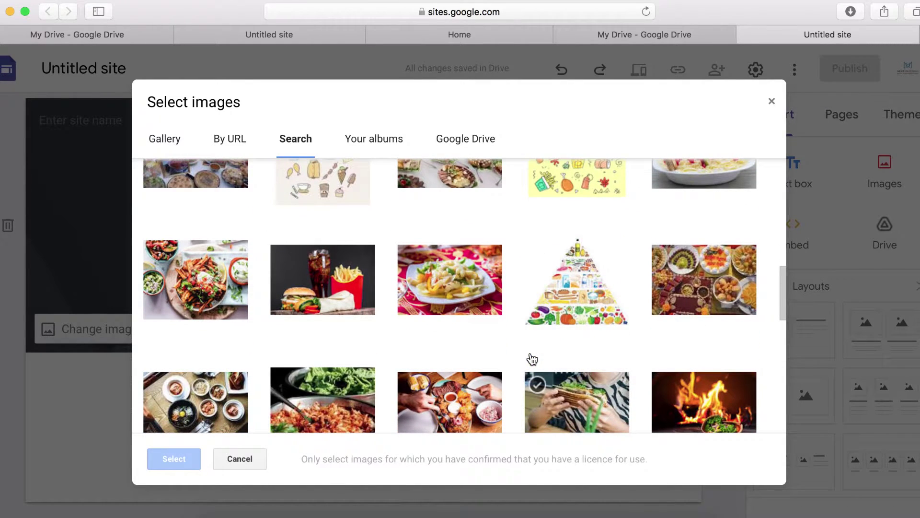
{"action": "scroll", "coordinate": [531, 361], "scroll_direction": "down", "scroll_amount": 2}
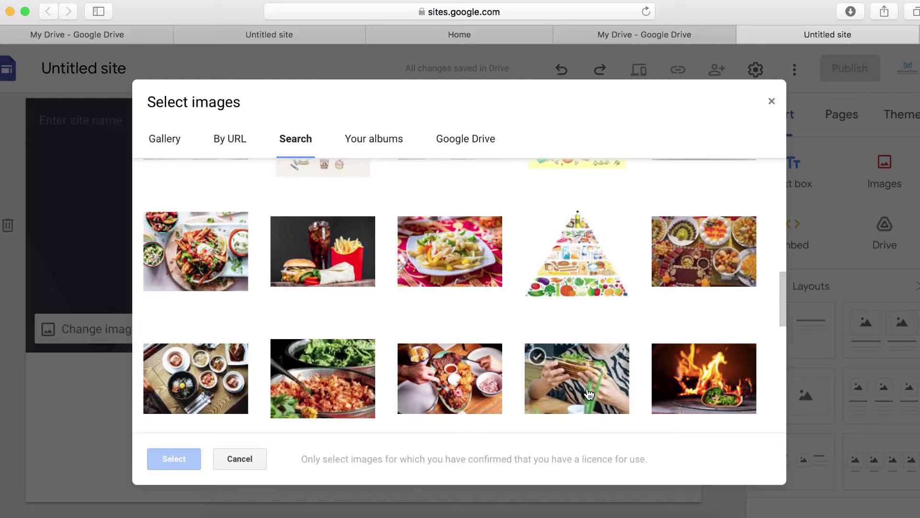
{"action": "left_click", "coordinate": [589, 394]}
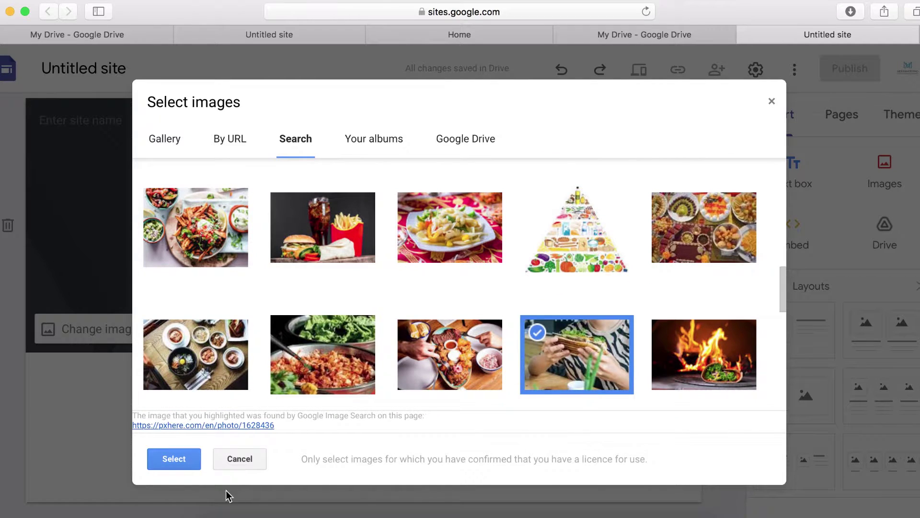
{"action": "left_click", "coordinate": [174, 459]}
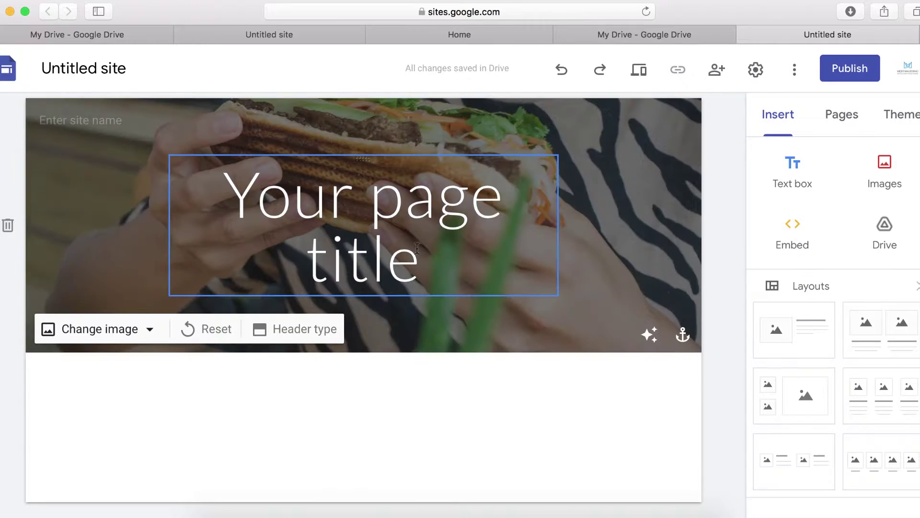
{"action": "double_click", "coordinate": [398, 262]}
{"action": "left_click", "coordinate": [417, 225]}
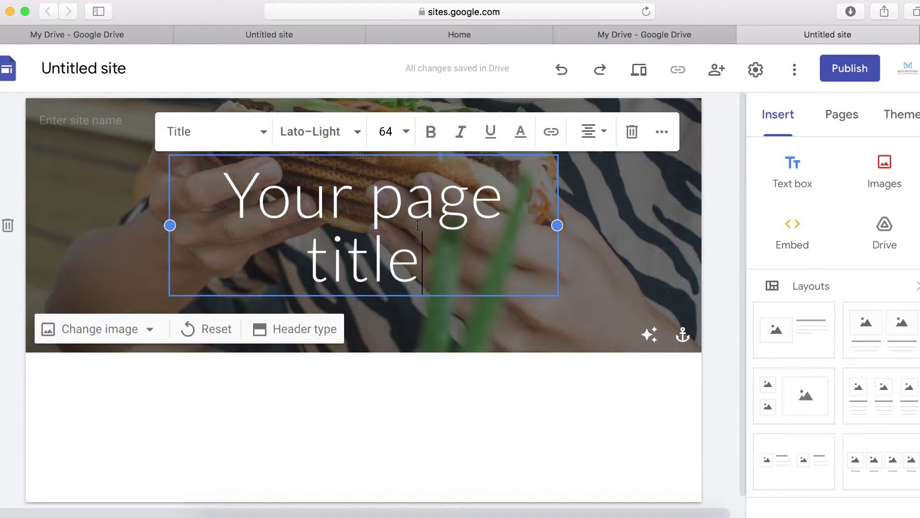
{"action": "left_click", "coordinate": [615, 272]}
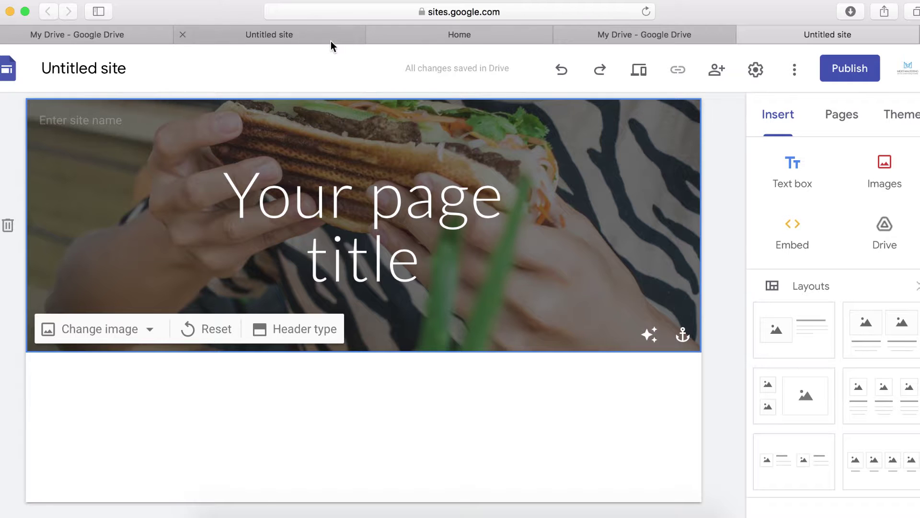
Copy the header title "GARDEN FRESH - UNPROCESSED" from the restaurant example site's editor
{"action": "left_click", "coordinate": [314, 40]}
{"action": "left_click", "coordinate": [396, 249]}
{"action": "left_click", "coordinate": [396, 250]}
{"action": "triple_click", "coordinate": [396, 249]}
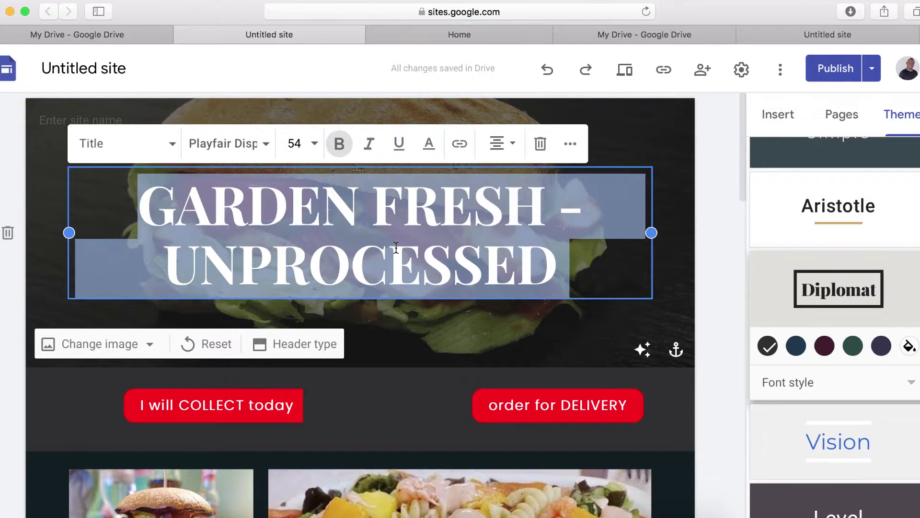
{"action": "right_click", "coordinate": [396, 250]}
{"action": "left_click", "coordinate": [429, 306]}
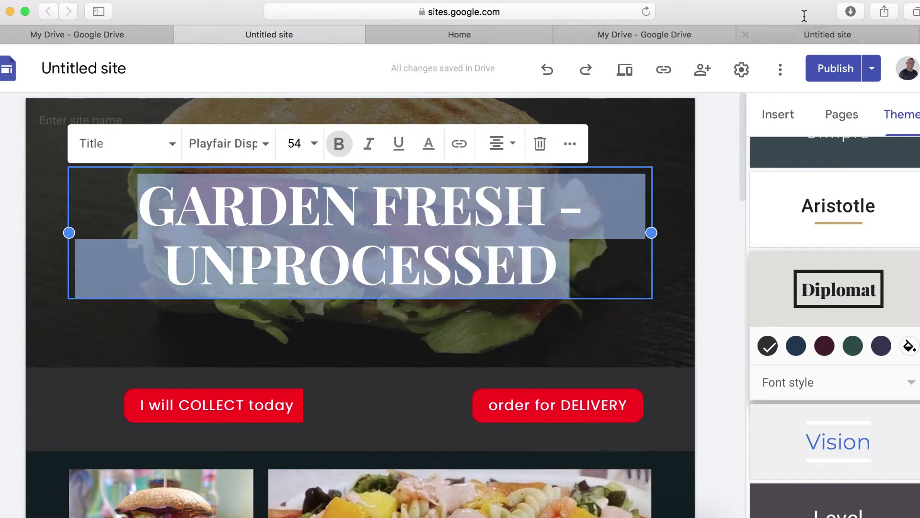
Replace the new site's placeholder page title with the copied "GARDEN FRESH - UNPROCESSED" text
{"action": "left_click", "coordinate": [805, 41]}
{"action": "triple_click", "coordinate": [378, 245]}
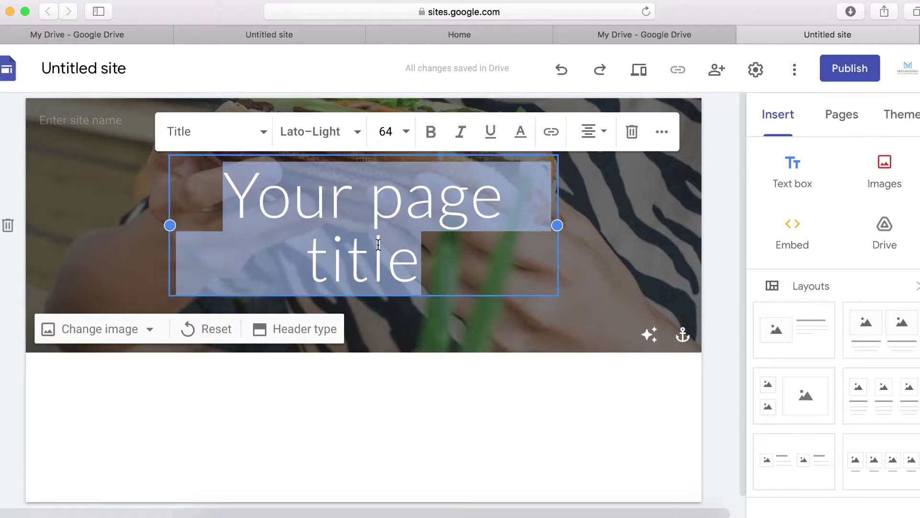
{"action": "key", "text": "super+v"}
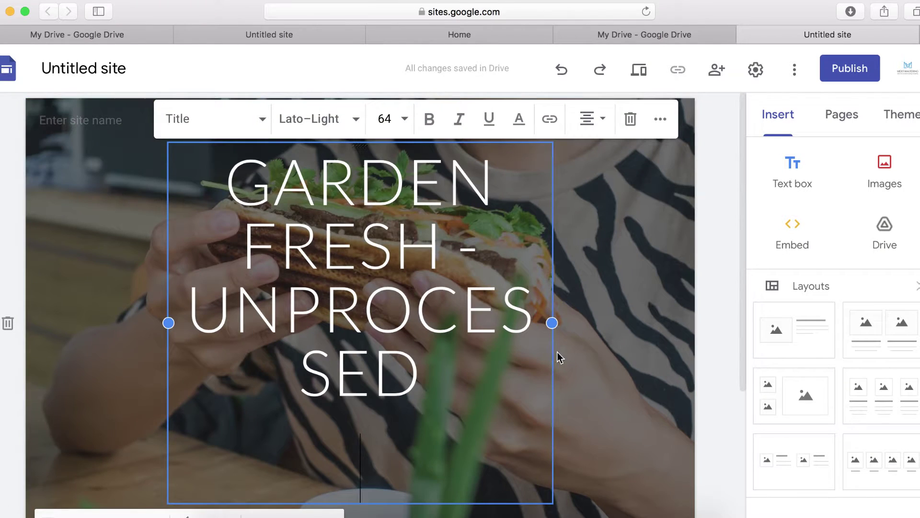
Widen the header title box on both sides until the heading fits on two lines
{"action": "left_click_drag", "start_coordinate": [552, 323], "coordinate": [652, 322]}
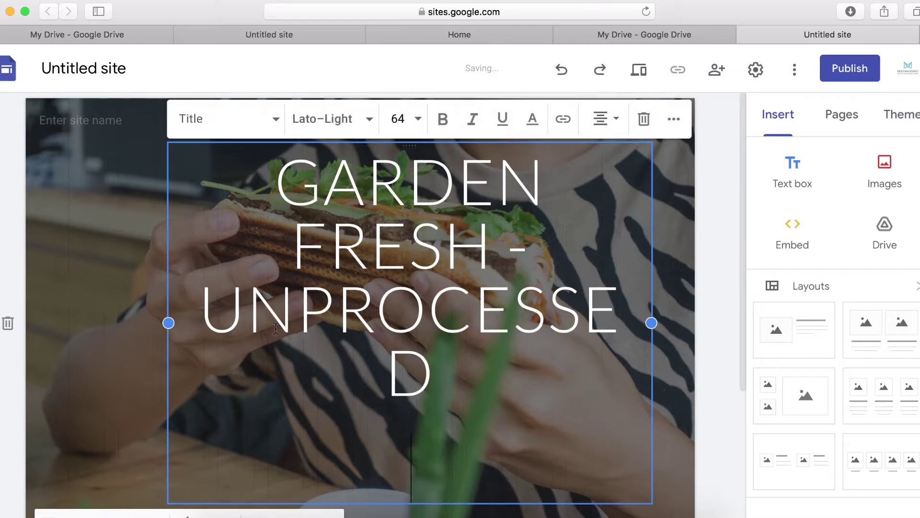
{"action": "left_click_drag", "start_coordinate": [168, 322], "coordinate": [69, 323]}
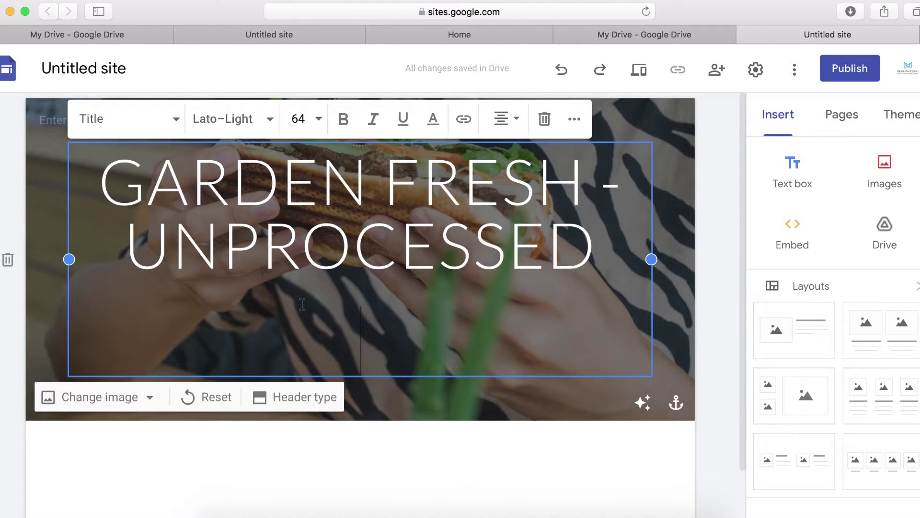
Centre-align the header title "GARDEN FRESH - UNPROCESSED" and set its font to Impact
{"action": "triple_click", "coordinate": [325, 230]}
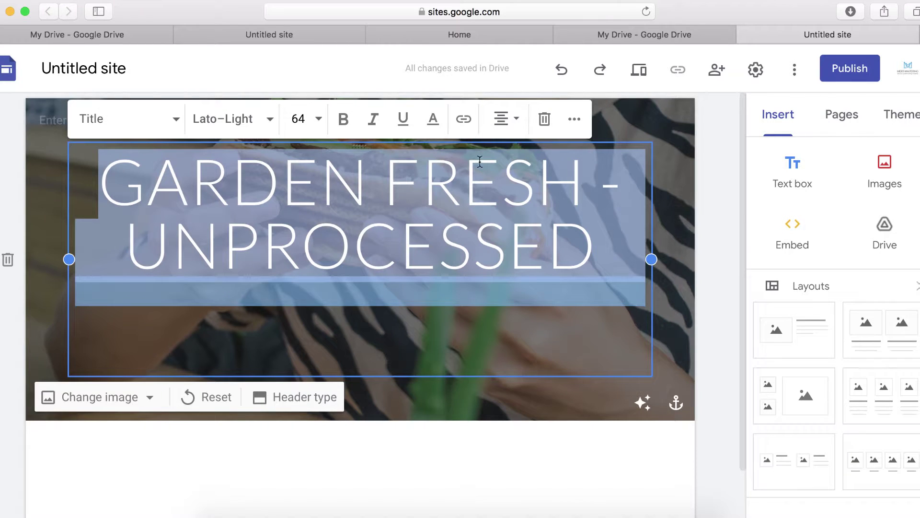
{"action": "left_click", "coordinate": [508, 120]}
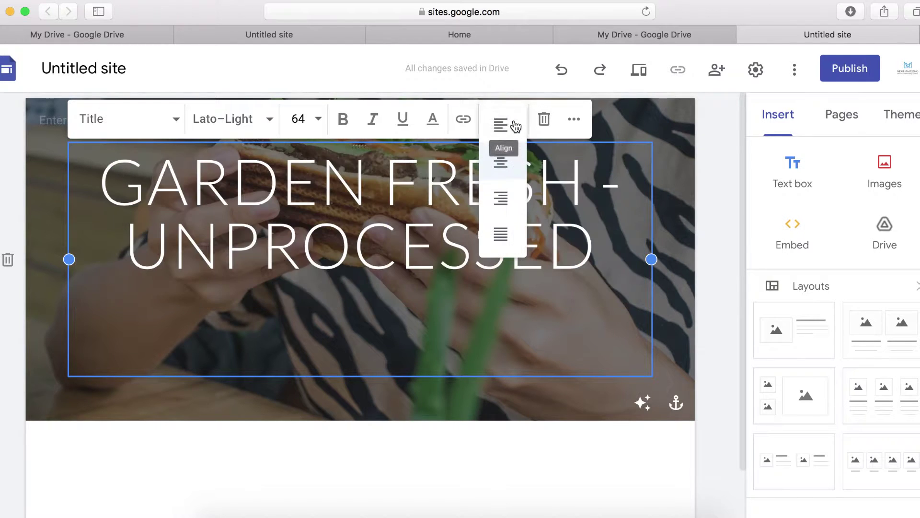
{"action": "left_click", "coordinate": [507, 163]}
{"action": "left_click", "coordinate": [269, 122]}
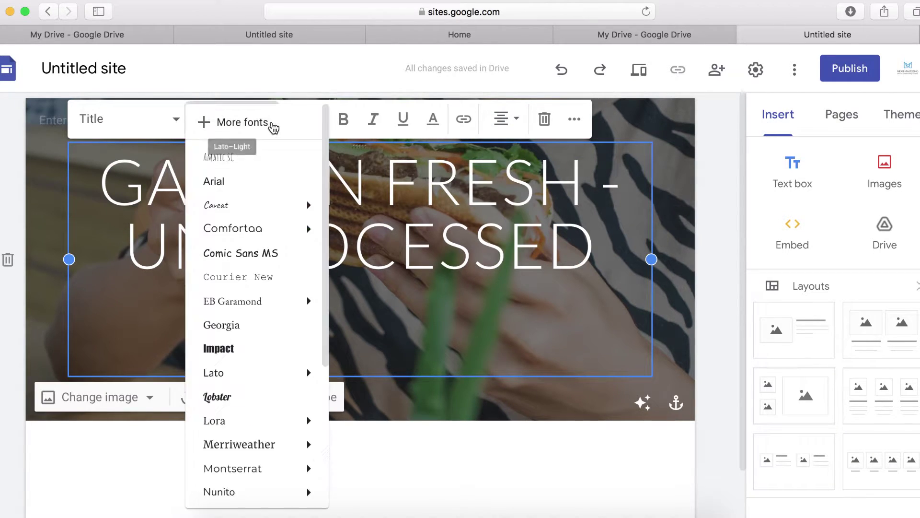
{"action": "left_click", "coordinate": [222, 347]}
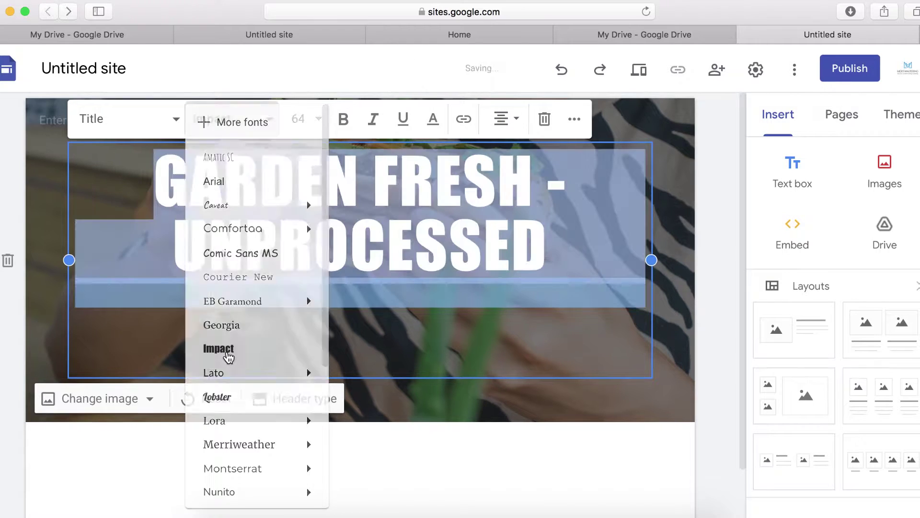
{"action": "left_click", "coordinate": [346, 341]}
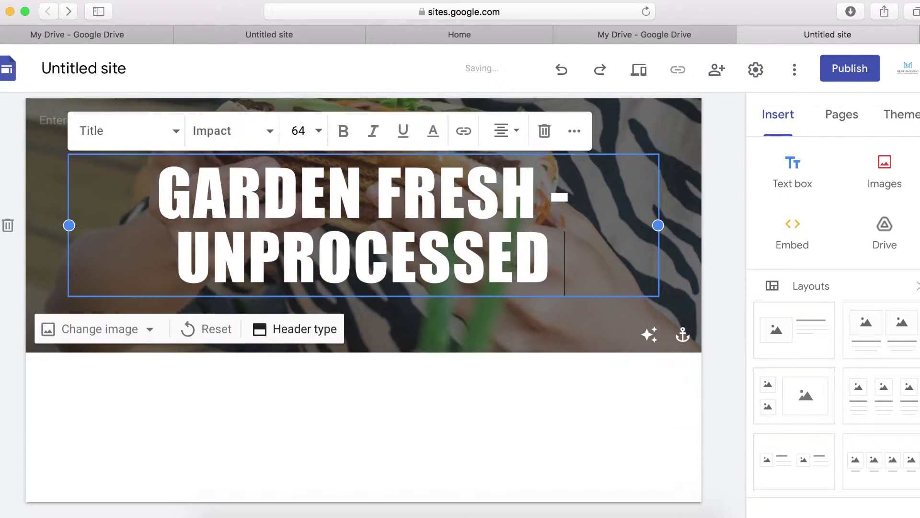
{"action": "left_click", "coordinate": [372, 363]}
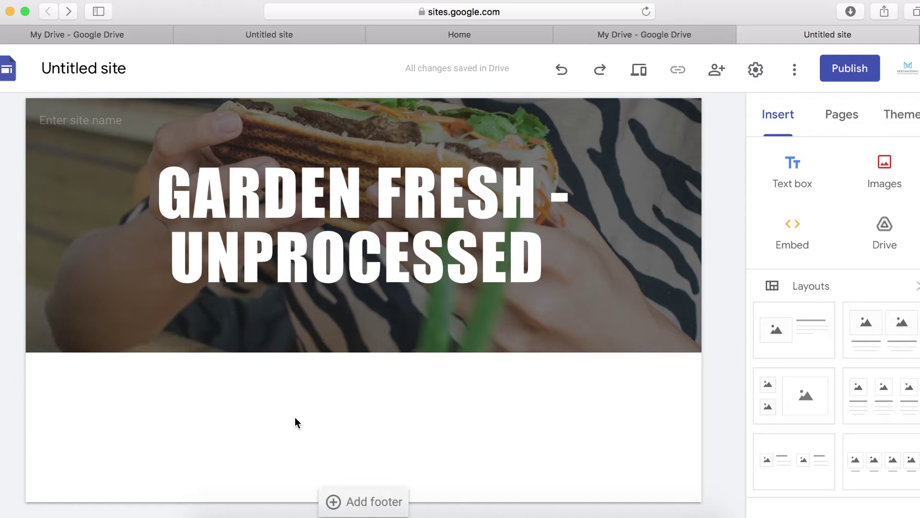
Check the order buttons below the header on the example site's home page and return to the new site's editor
{"action": "key", "text": "super+3"}
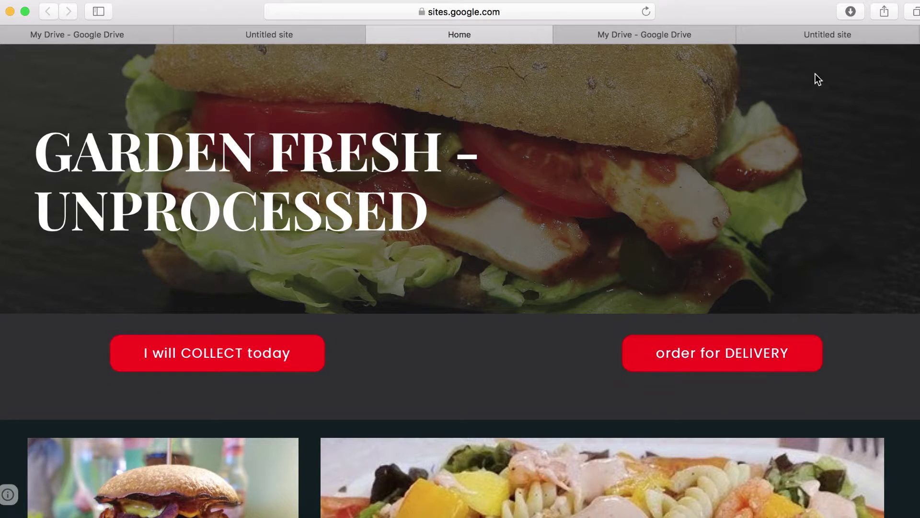
{"action": "left_click", "coordinate": [810, 37]}
{"action": "left_click", "coordinate": [843, 115]}
{"action": "left_click", "coordinate": [779, 115]}
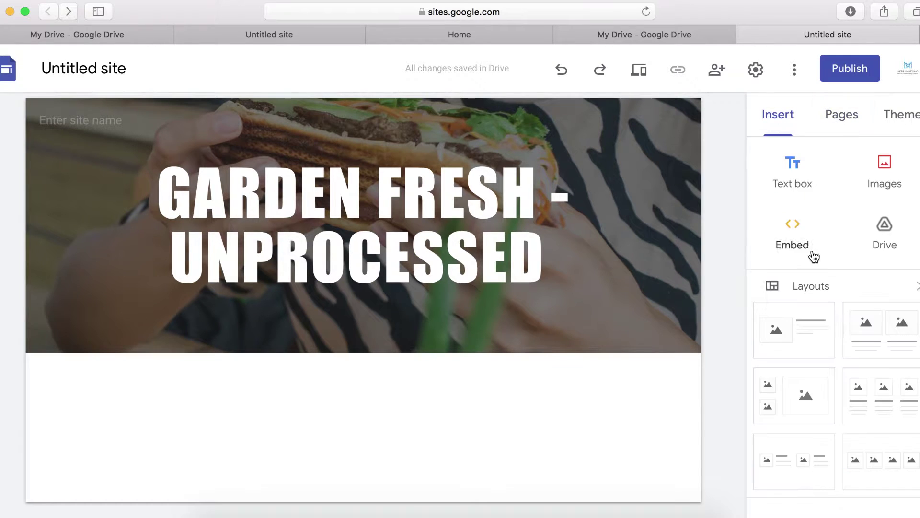
{"action": "scroll", "coordinate": [814, 396], "scroll_direction": "down", "scroll_amount": 6}
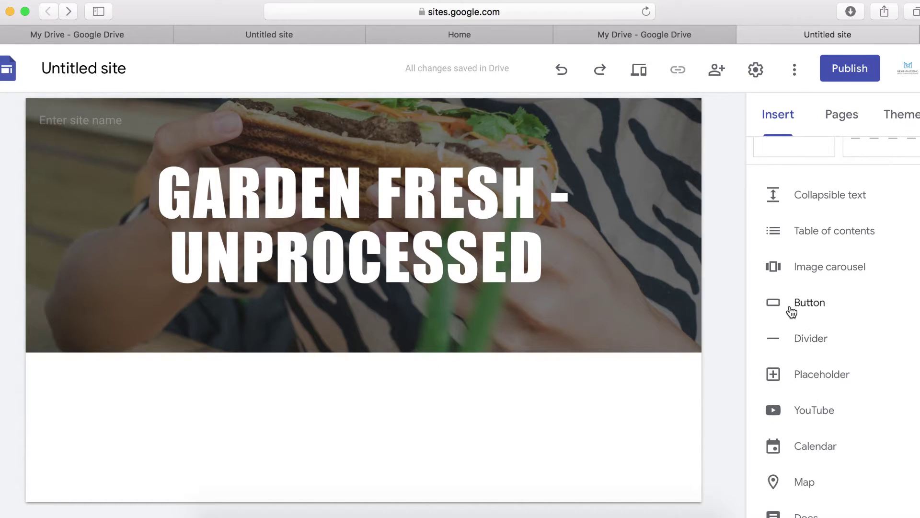
{"action": "mouse_move", "coordinate": [516, 341]}
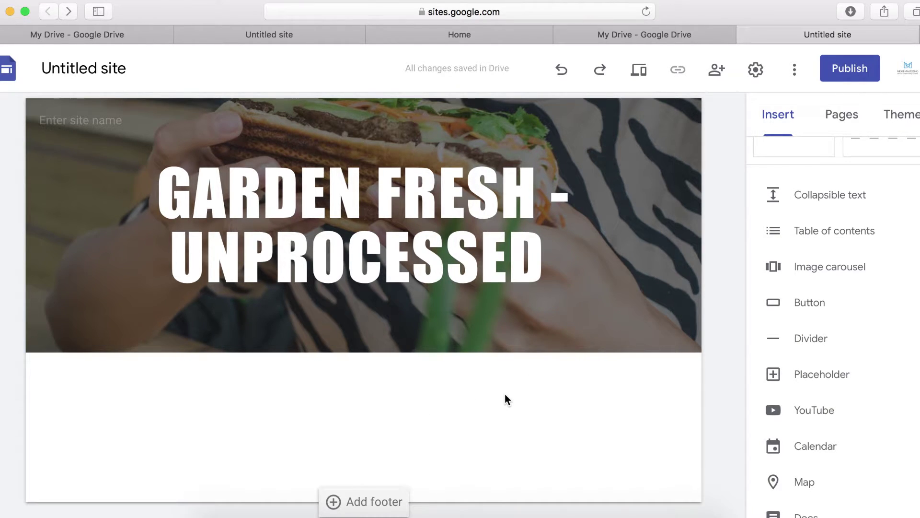
{"action": "left_click", "coordinate": [815, 306]}
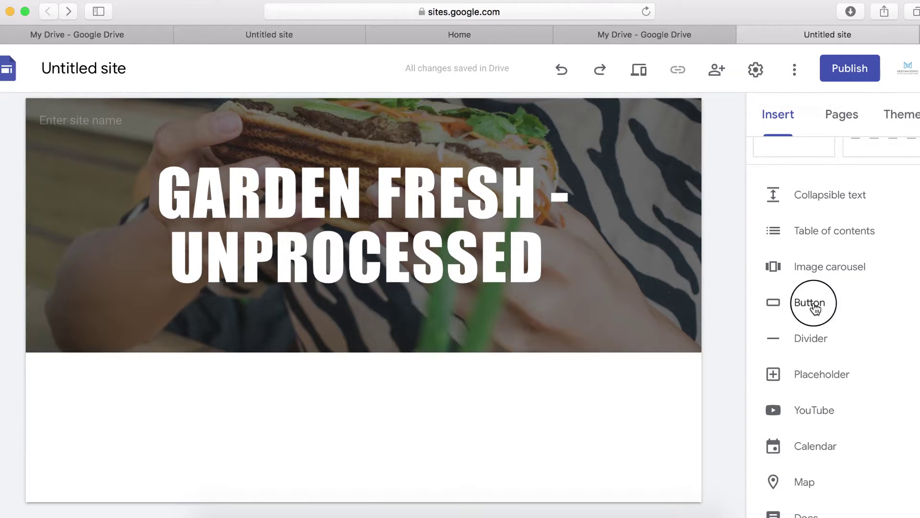
{"action": "left_click", "coordinate": [349, 254]}
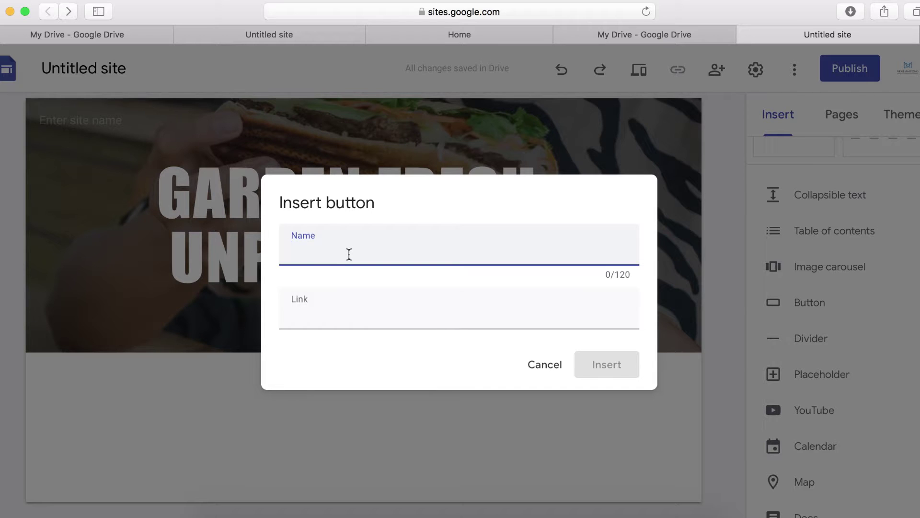
{"action": "type", "text": "Place Order Now"}
{"action": "left_click", "coordinate": [306, 313]}
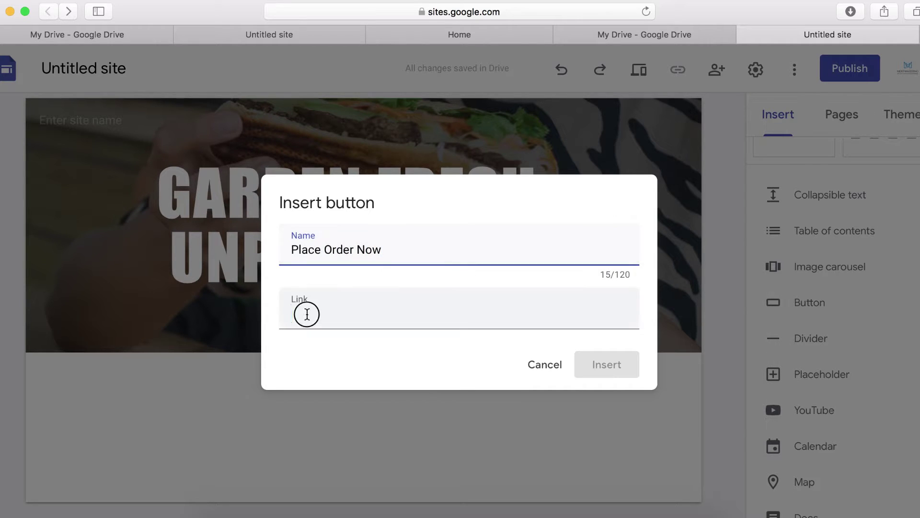
{"action": "left_click", "coordinate": [353, 318]}
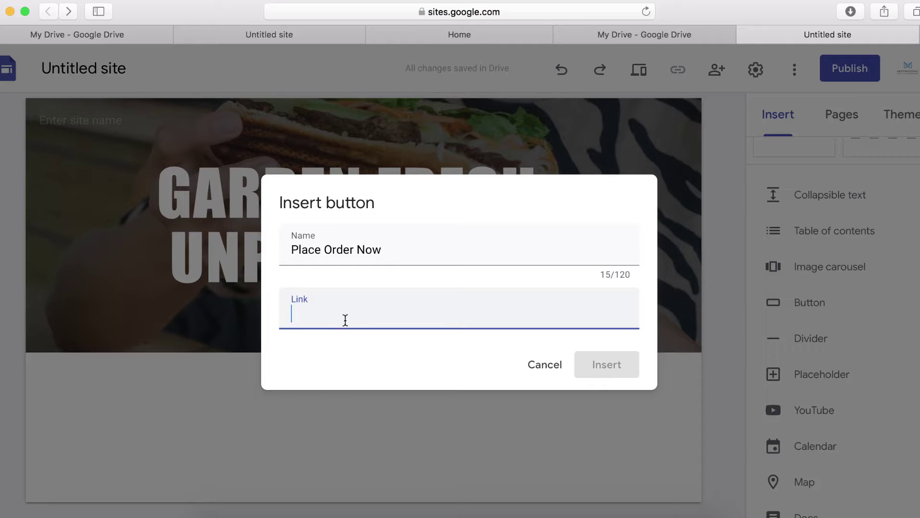
{"action": "left_click", "coordinate": [372, 316]}
{"action": "type", "text": "add"}
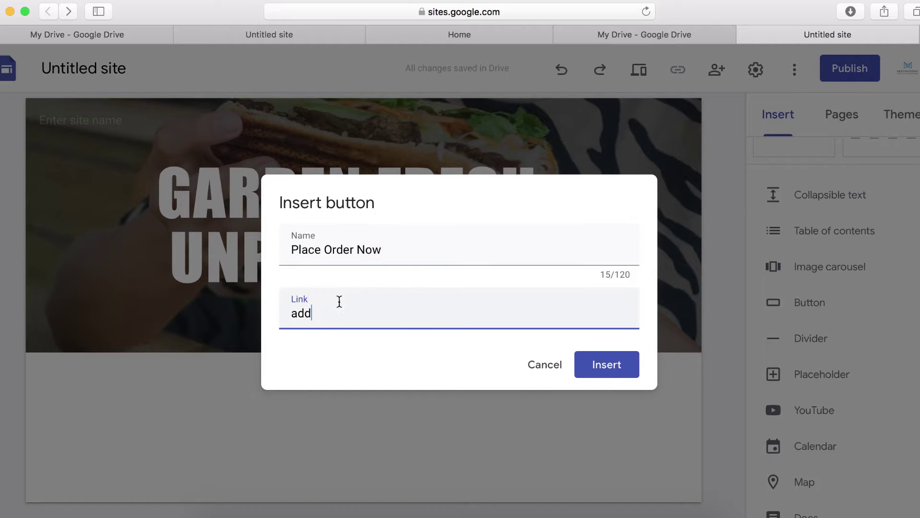
{"action": "left_click", "coordinate": [545, 365]}
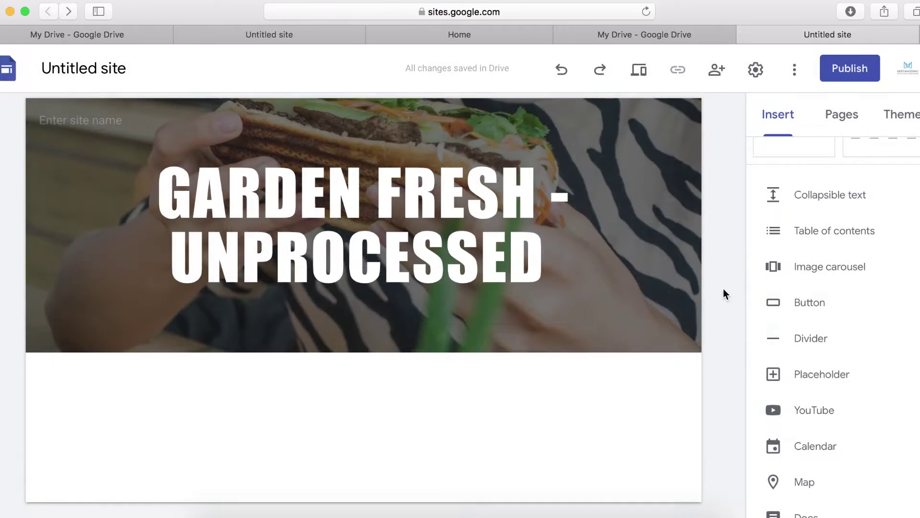
Add a new page named "Services" to the site
{"action": "left_click", "coordinate": [849, 126]}
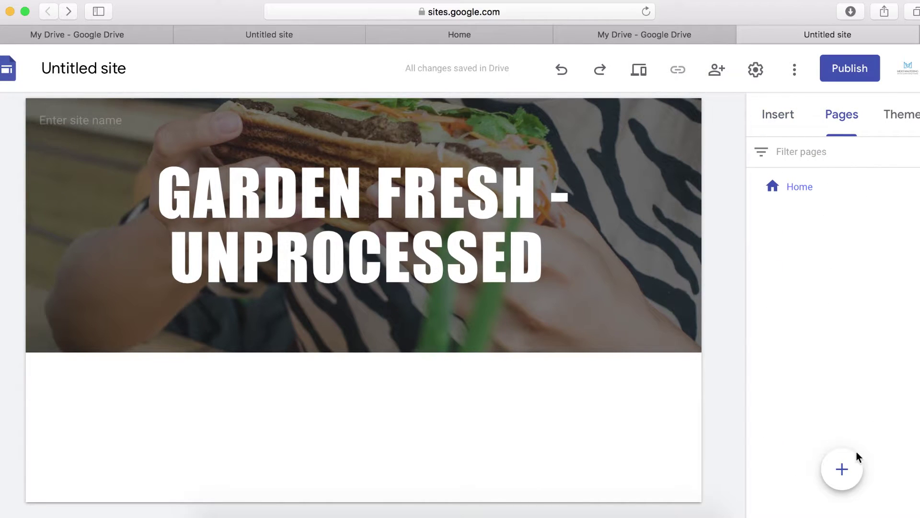
{"action": "left_click", "coordinate": [842, 468]}
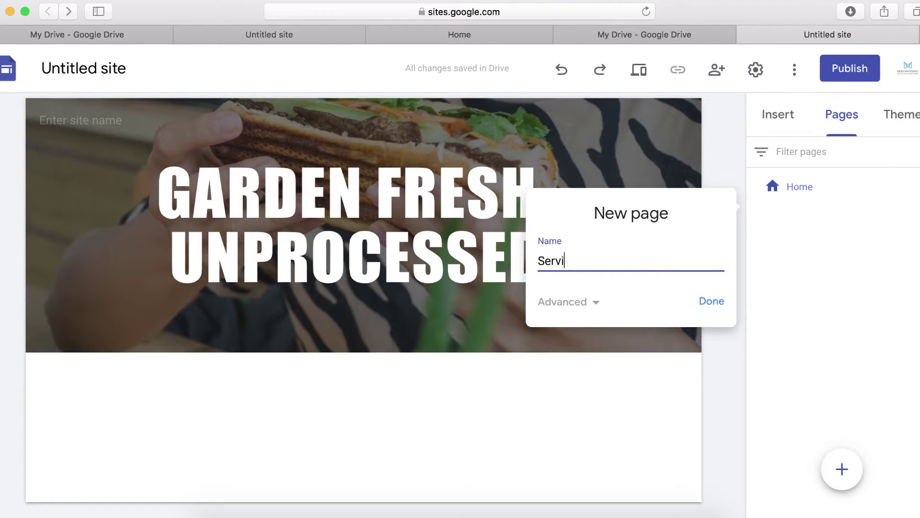
{"action": "left_click", "coordinate": [714, 302]}
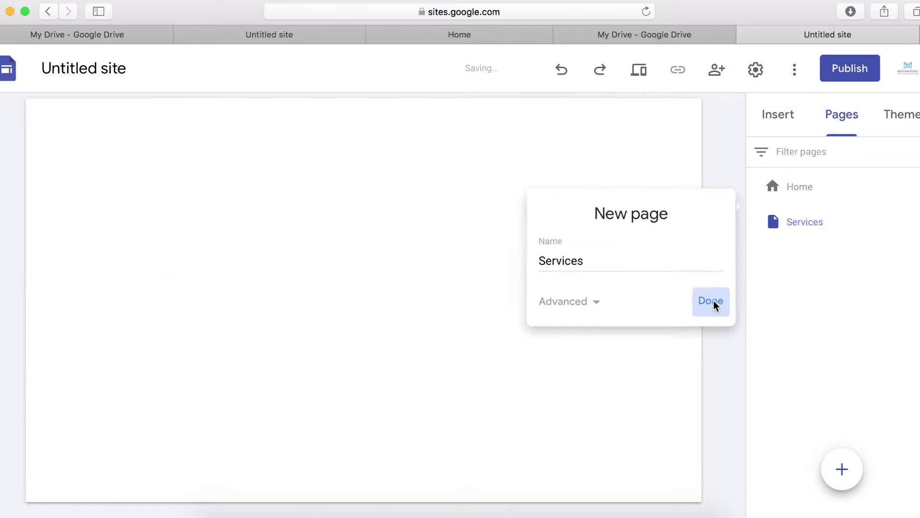
Insert a button named "Place Order Now!" on the Home page and link it to the site's Services page
{"action": "left_click", "coordinate": [805, 191]}
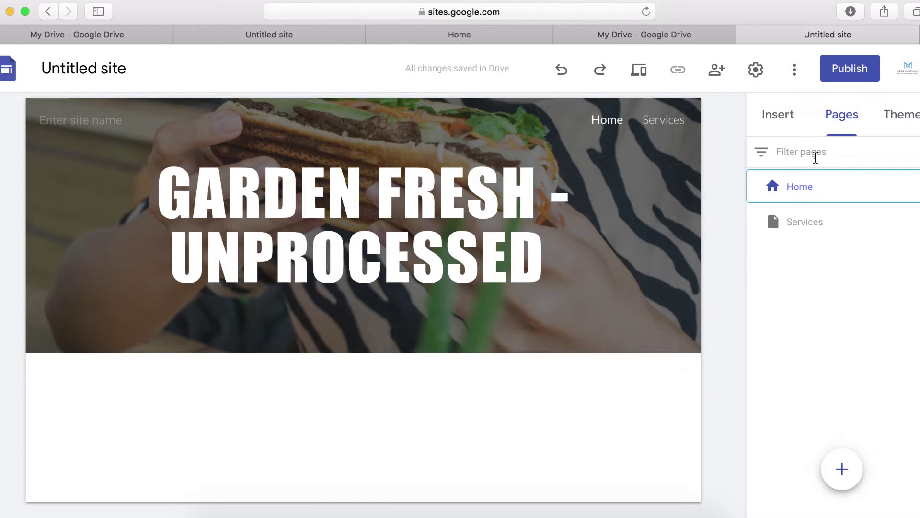
{"action": "left_click", "coordinate": [778, 115]}
{"action": "left_click", "coordinate": [808, 314]}
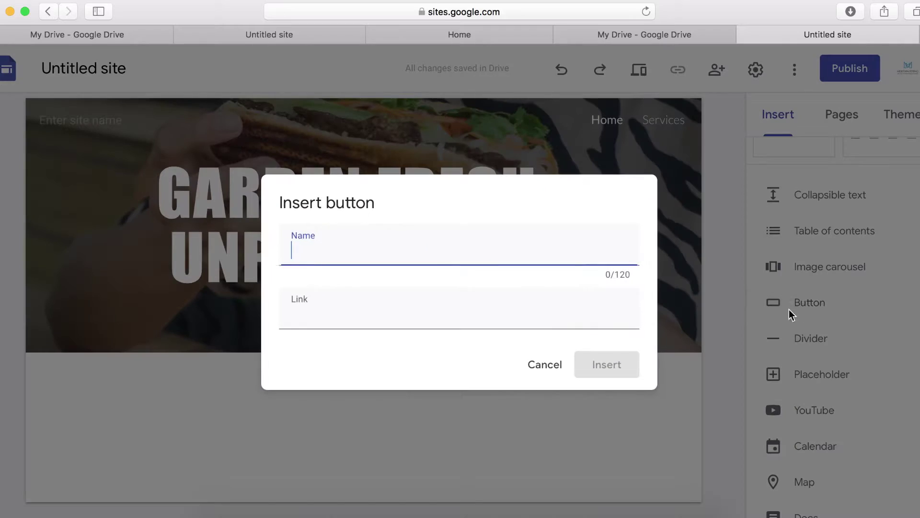
{"action": "left_click", "coordinate": [367, 321]}
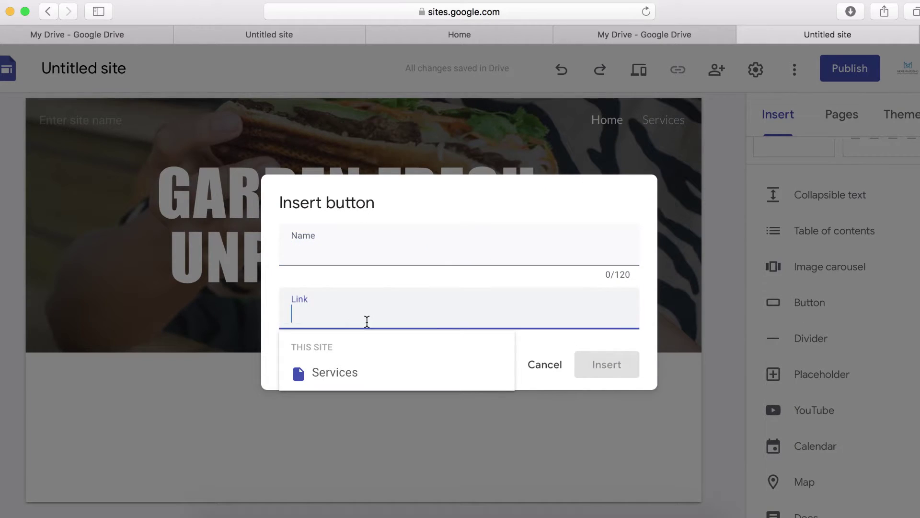
{"action": "left_click", "coordinate": [333, 381]}
{"action": "left_click", "coordinate": [322, 257]}
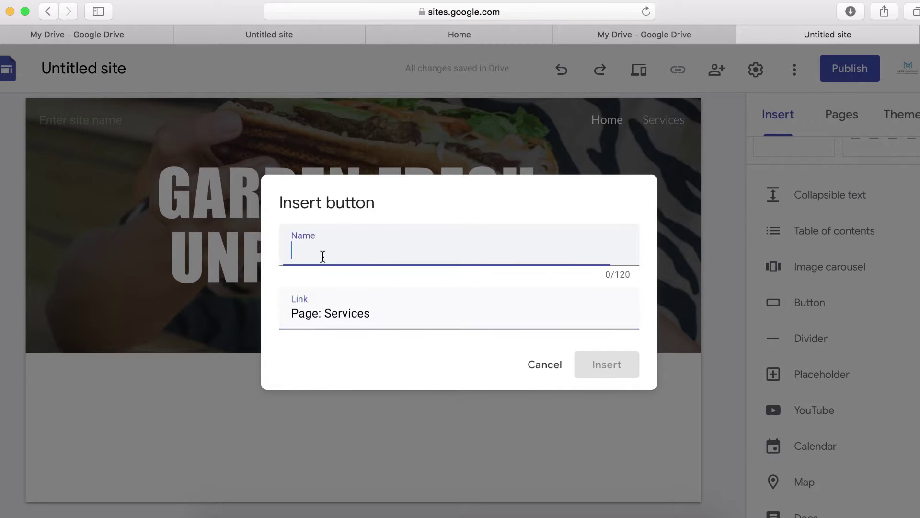
{"action": "type", "text": "Place Order Now!"}
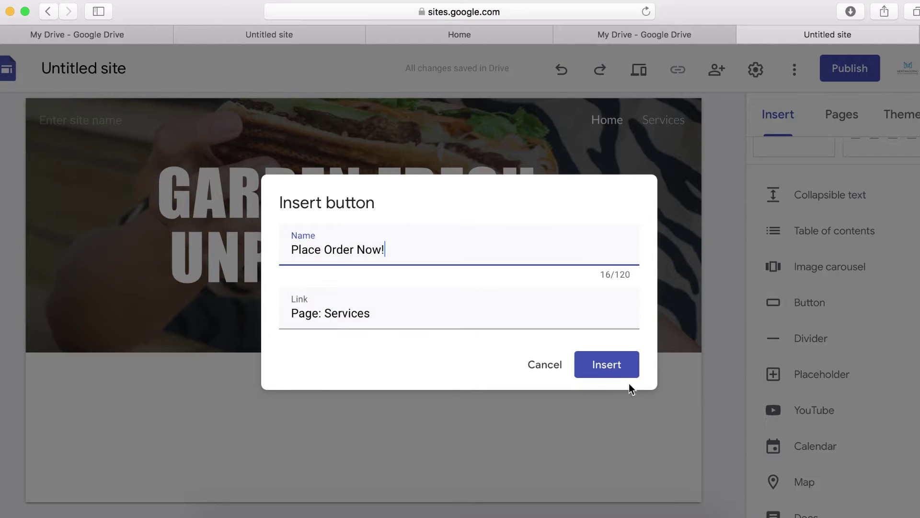
{"action": "left_click", "coordinate": [609, 370]}
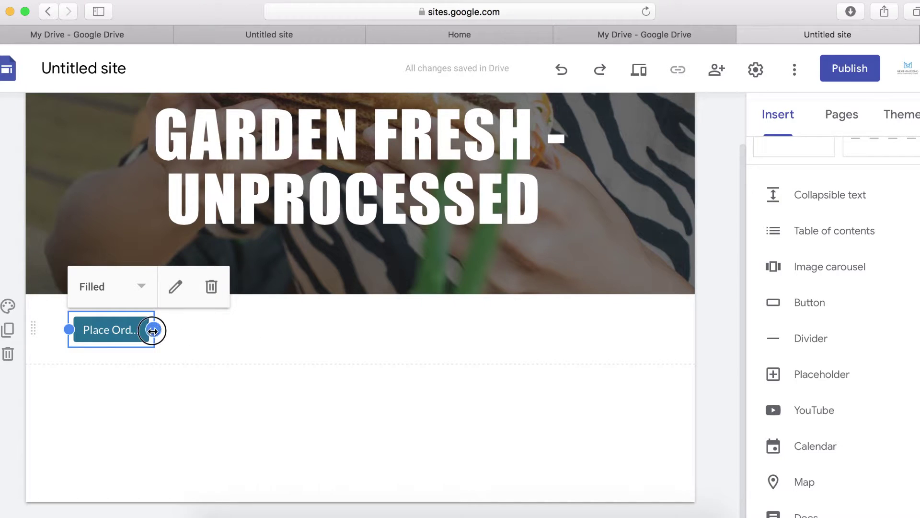
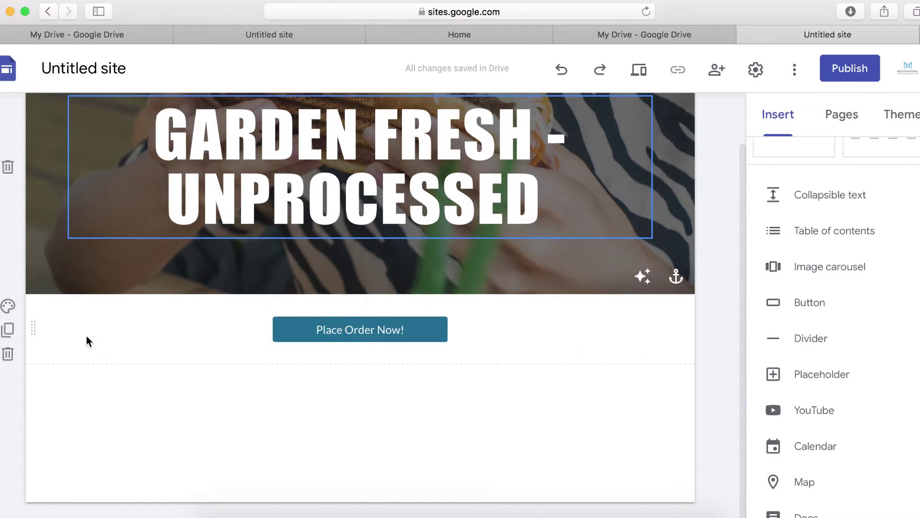
Set the background of the "Place Order Now!" button's section to Emphasis 1
{"action": "left_click", "coordinate": [8, 305]}
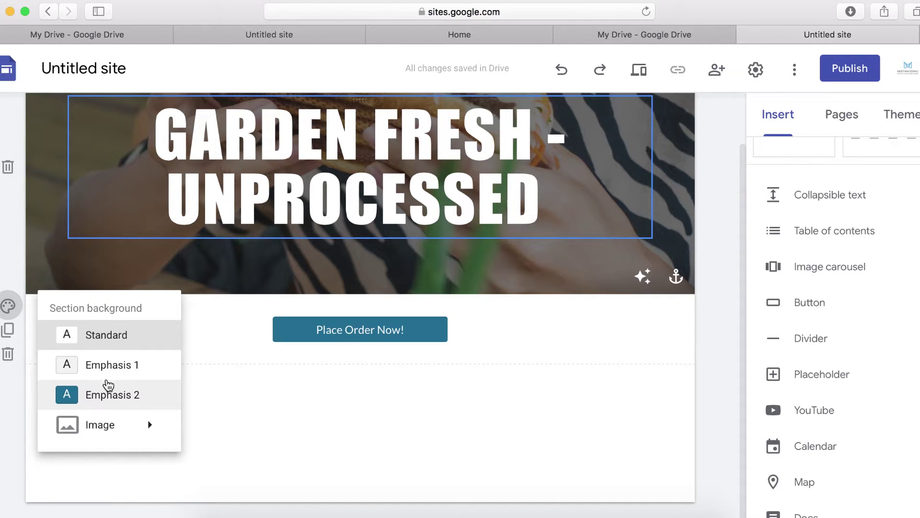
{"action": "left_click", "coordinate": [113, 364]}
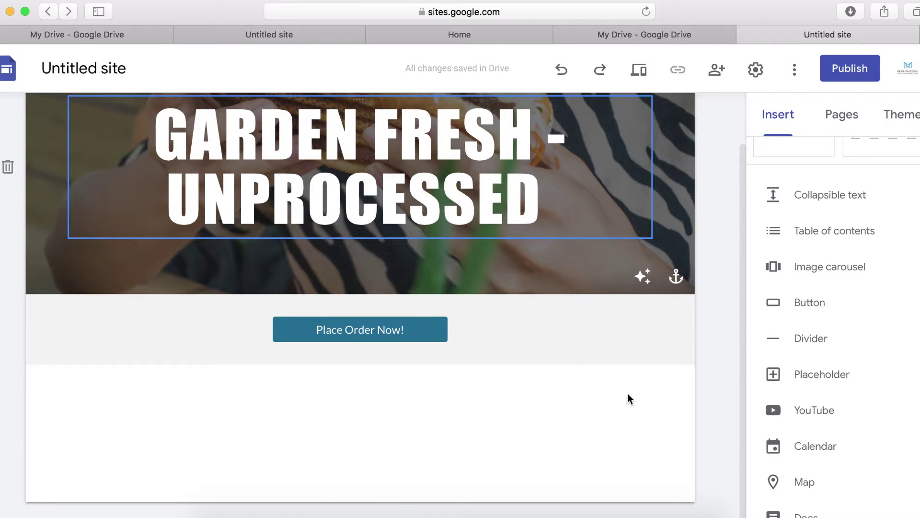
Apply the Diplomat theme to the site
{"action": "scroll", "coordinate": [814, 321], "scroll_direction": "up", "scroll_amount": 10}
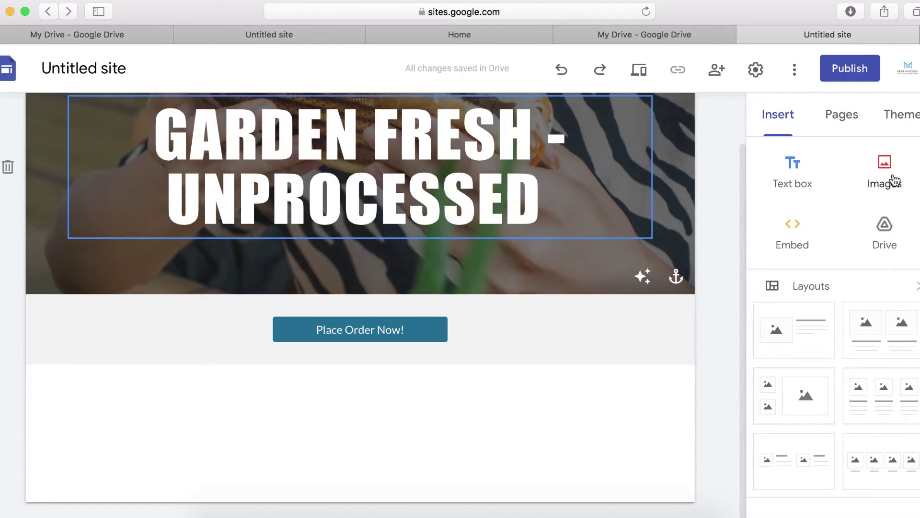
{"action": "left_click", "coordinate": [905, 119]}
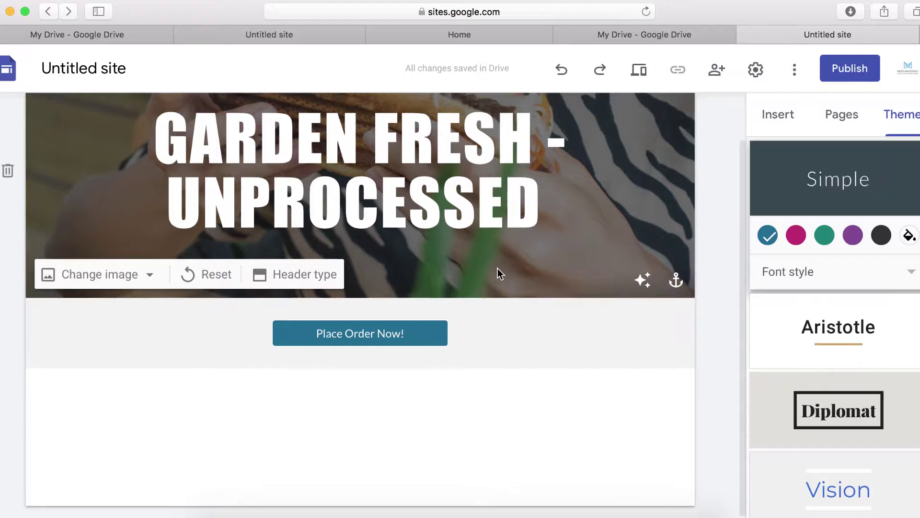
{"action": "scroll", "coordinate": [498, 268], "scroll_direction": "up", "scroll_amount": 3}
{"action": "scroll", "coordinate": [478, 262], "scroll_direction": "down", "scroll_amount": 1}
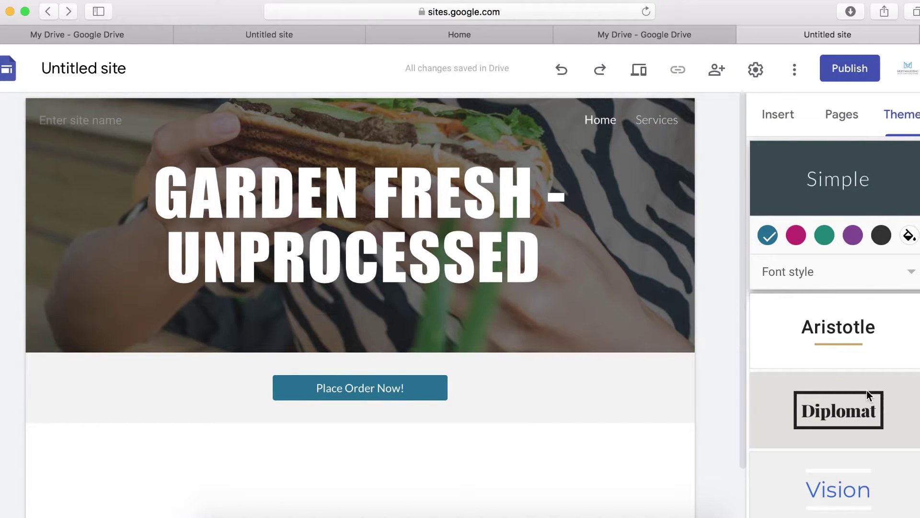
{"action": "scroll", "coordinate": [867, 390], "scroll_direction": "down", "scroll_amount": 4}
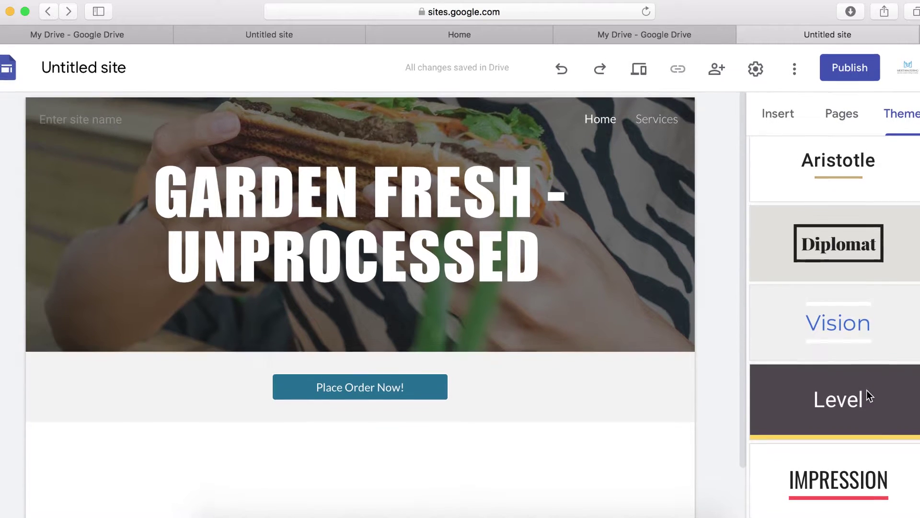
{"action": "left_click", "coordinate": [857, 248]}
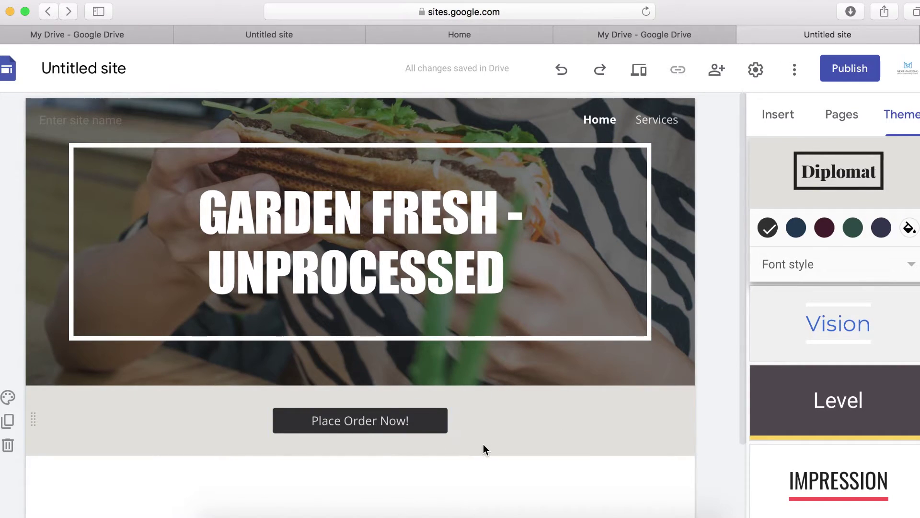
Insert the layout with two small stacked placeholders beside one large placeholder below the order button section
{"action": "scroll", "coordinate": [460, 450], "scroll_direction": "down", "scroll_amount": 3}
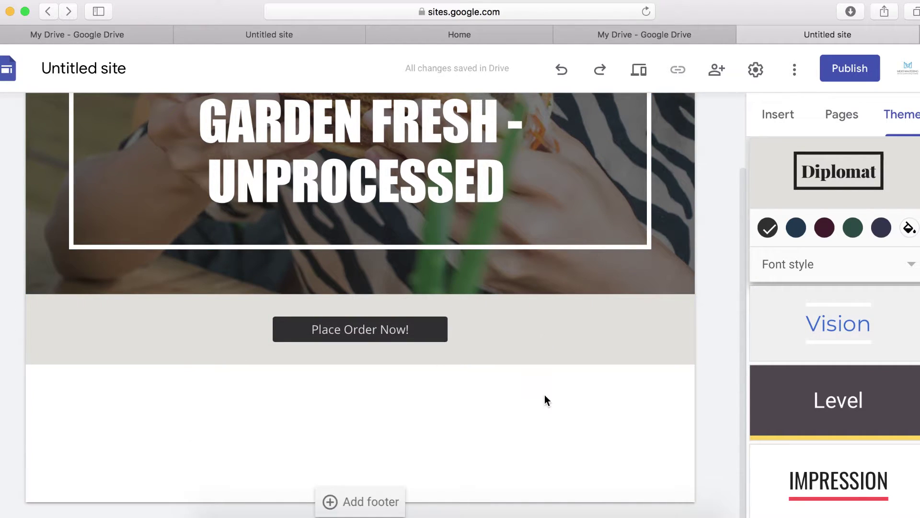
{"action": "left_click", "coordinate": [780, 116]}
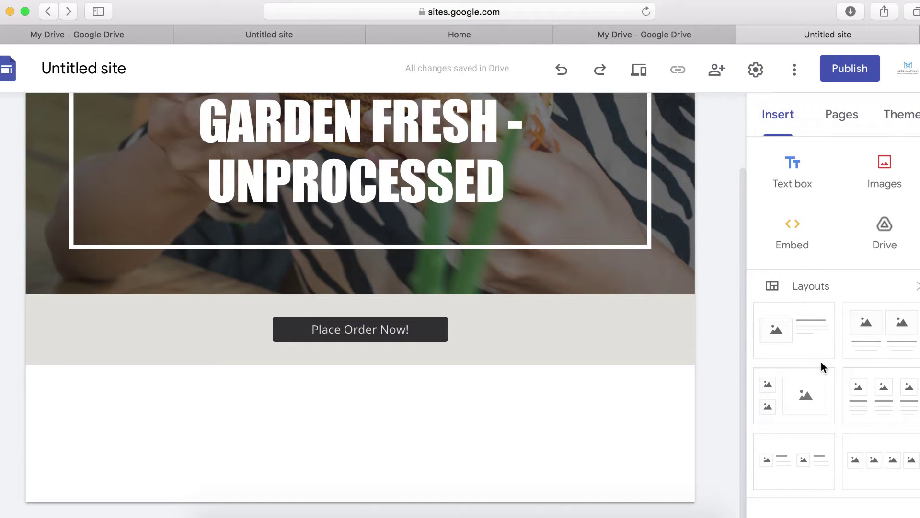
{"action": "scroll", "coordinate": [822, 365], "scroll_direction": "down", "scroll_amount": 3}
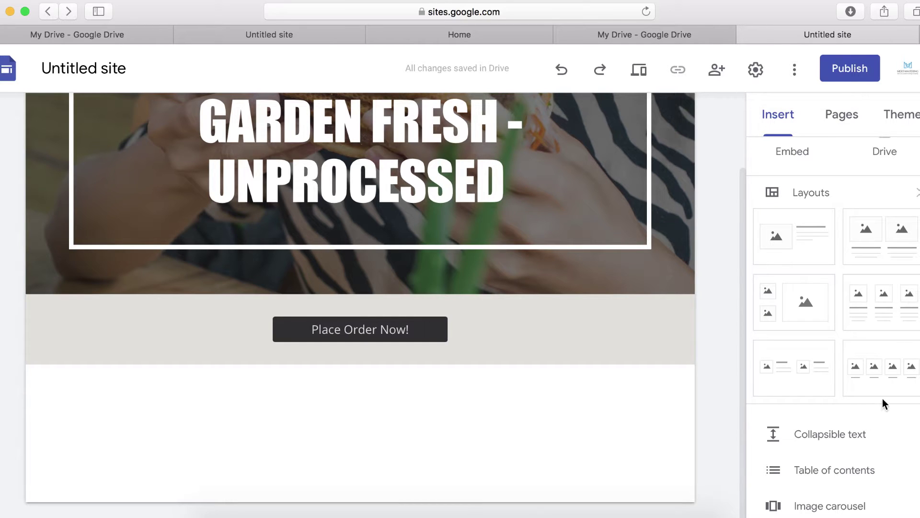
{"action": "left_click", "coordinate": [800, 323]}
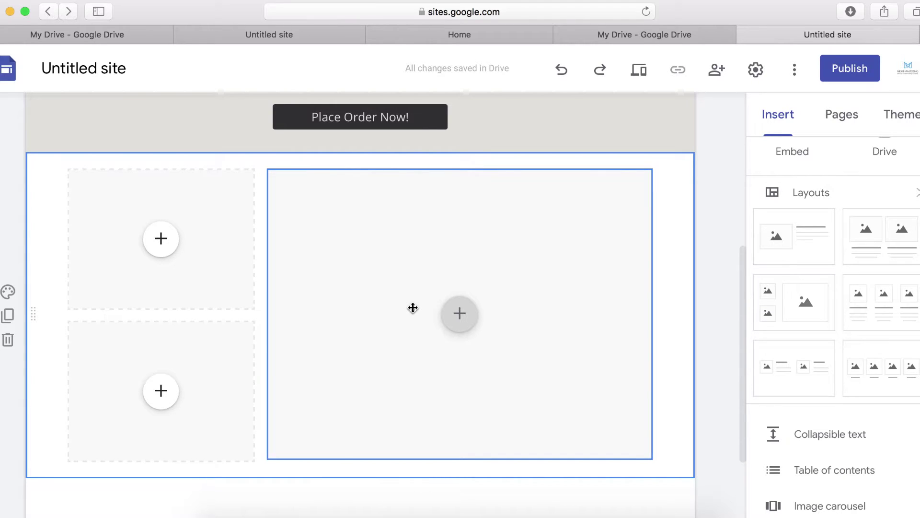
Fill the large placeholder with the YouTube video "Street Food Recipes | Gordon Ramsay", found by searching for "food"
{"action": "left_click", "coordinate": [451, 314]}
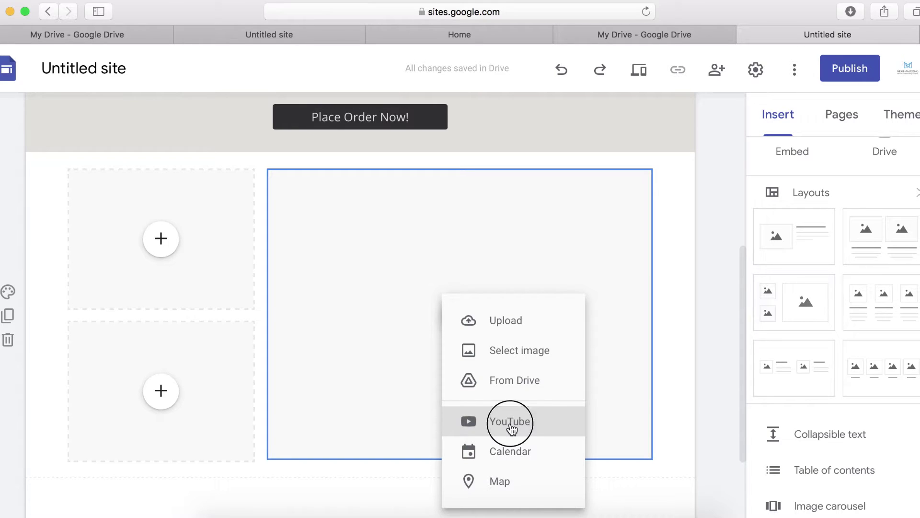
{"action": "left_click", "coordinate": [510, 425]}
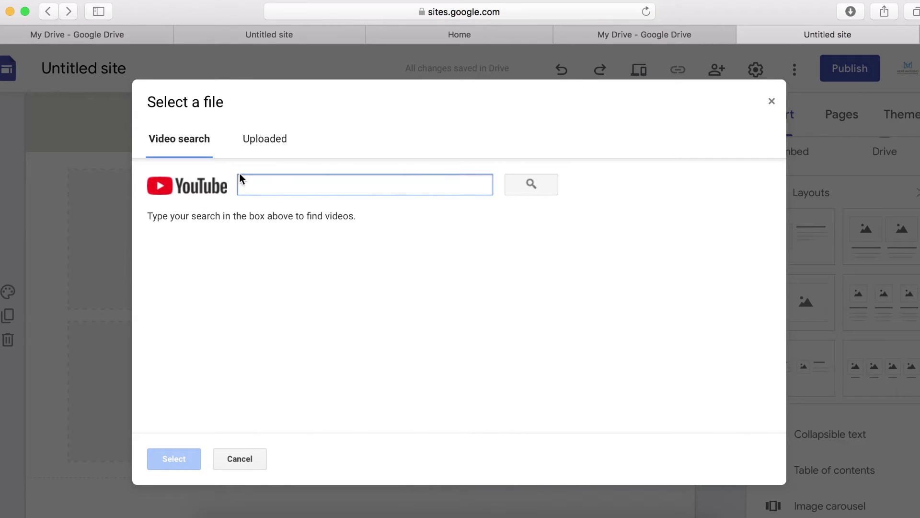
{"action": "type", "text": "food"}
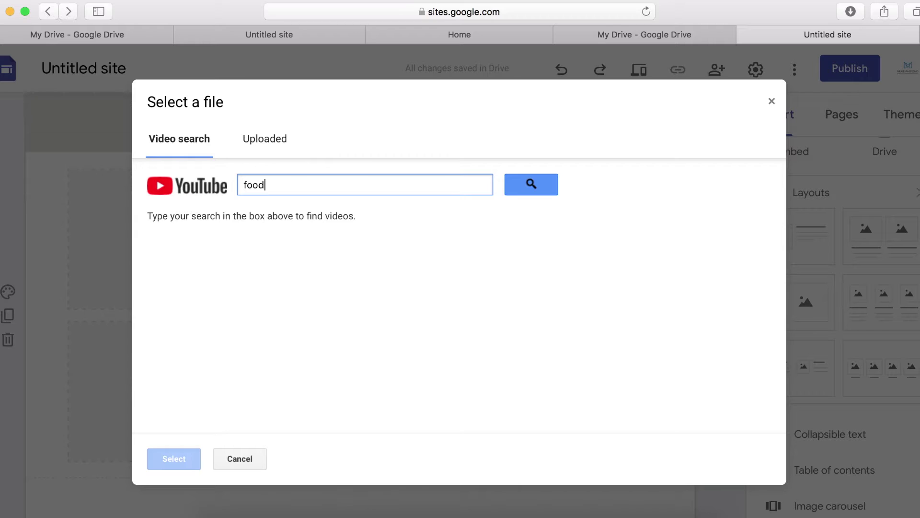
{"action": "left_click", "coordinate": [539, 184]}
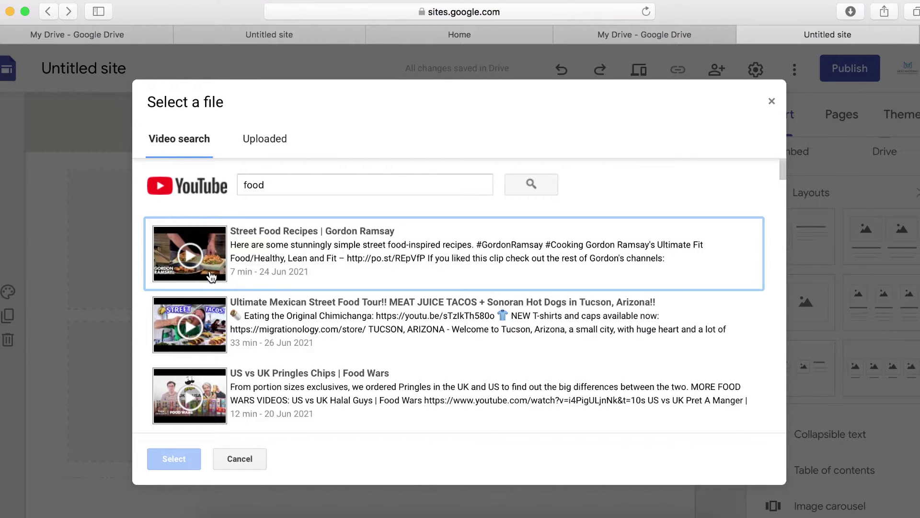
{"action": "left_click", "coordinate": [211, 276]}
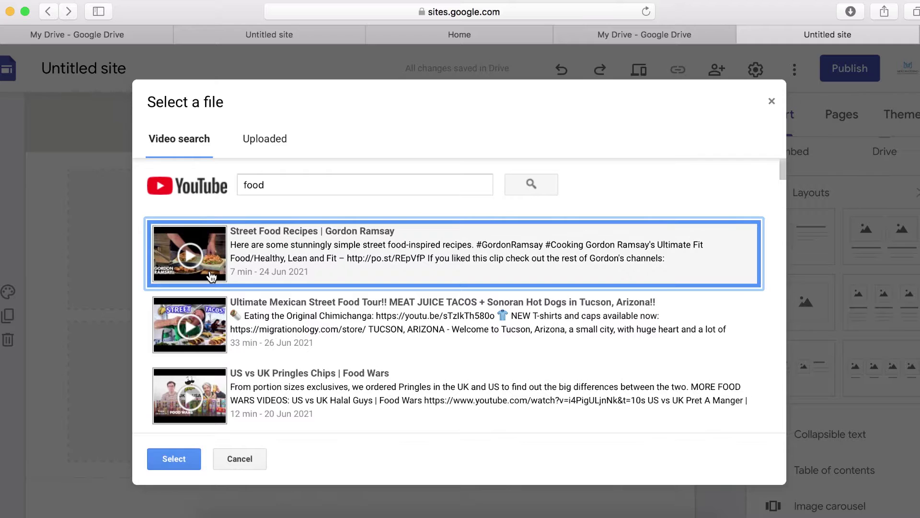
{"action": "left_click", "coordinate": [175, 459]}
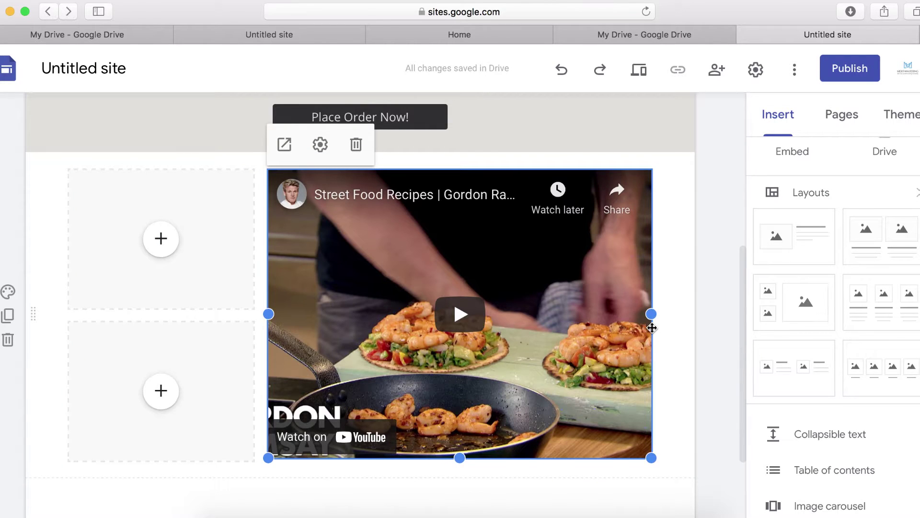
Fill the upper small placeholder with the Google Images photo of assorted meat, fish and vegetables, searching for "food"
{"action": "left_click", "coordinate": [160, 240]}
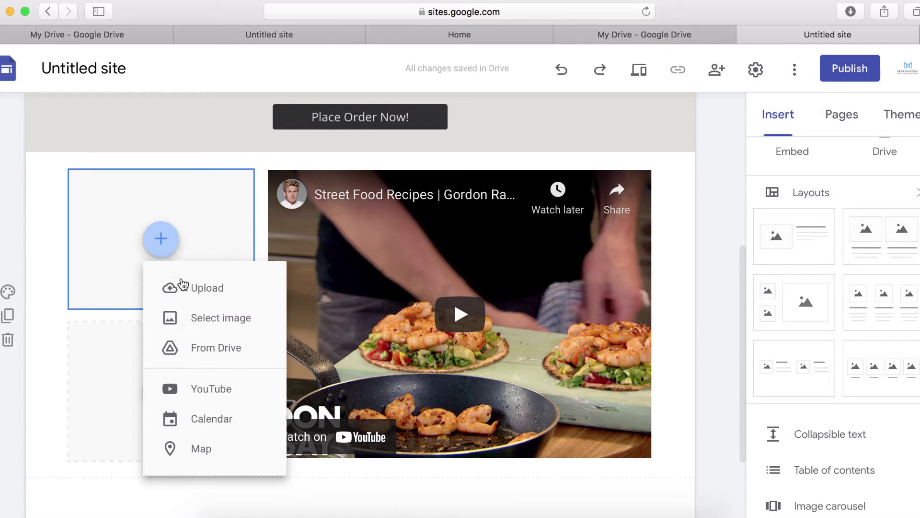
{"action": "left_click", "coordinate": [206, 324]}
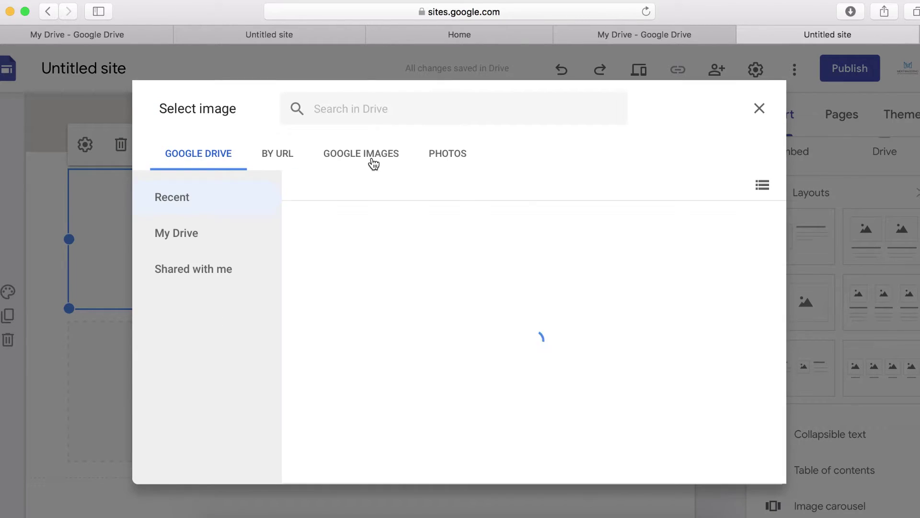
{"action": "left_click", "coordinate": [373, 162]}
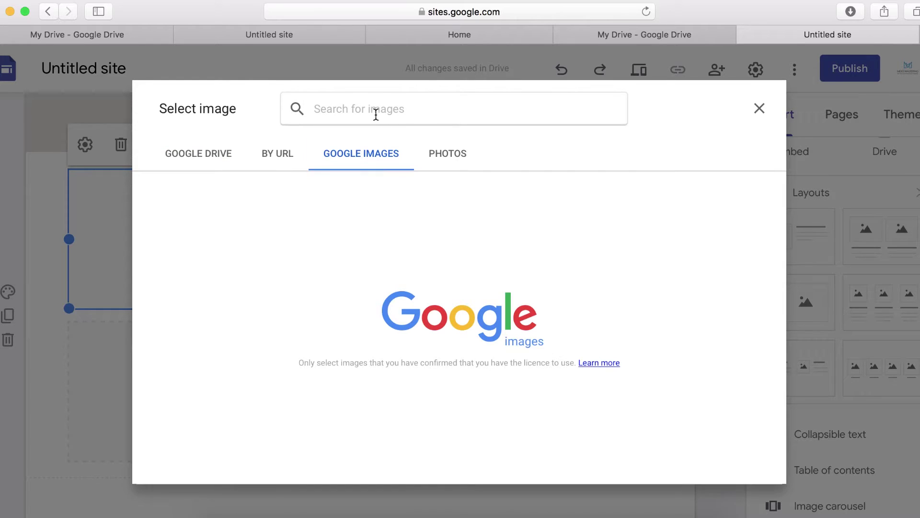
{"action": "left_click", "coordinate": [376, 113]}
{"action": "type", "text": "food"}
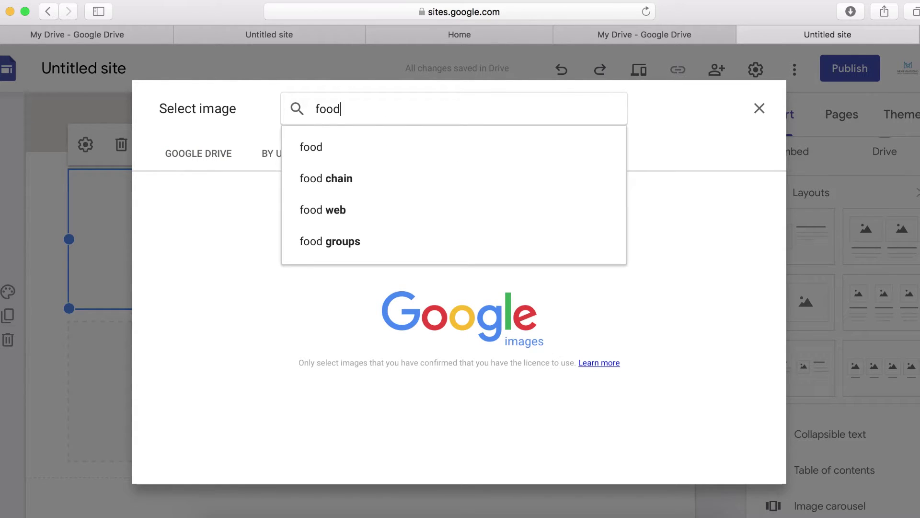
{"action": "key", "text": "Return"}
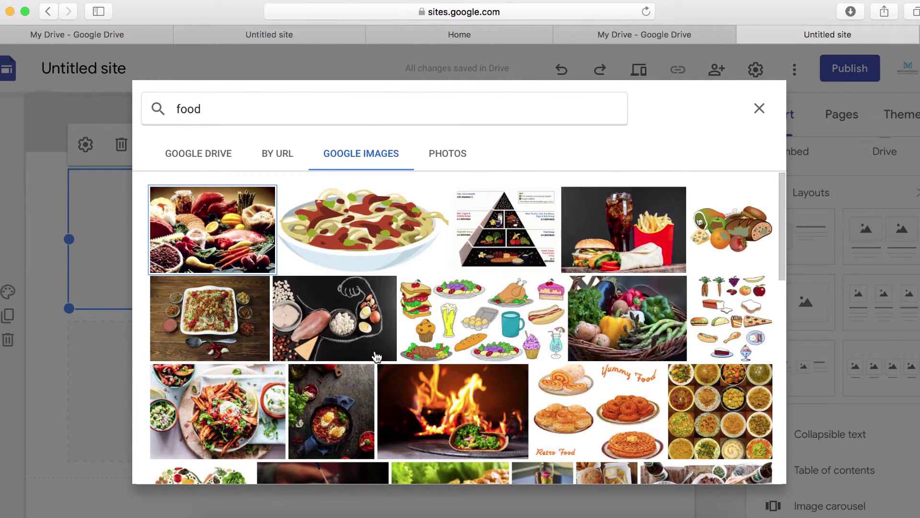
{"action": "left_click", "coordinate": [233, 244]}
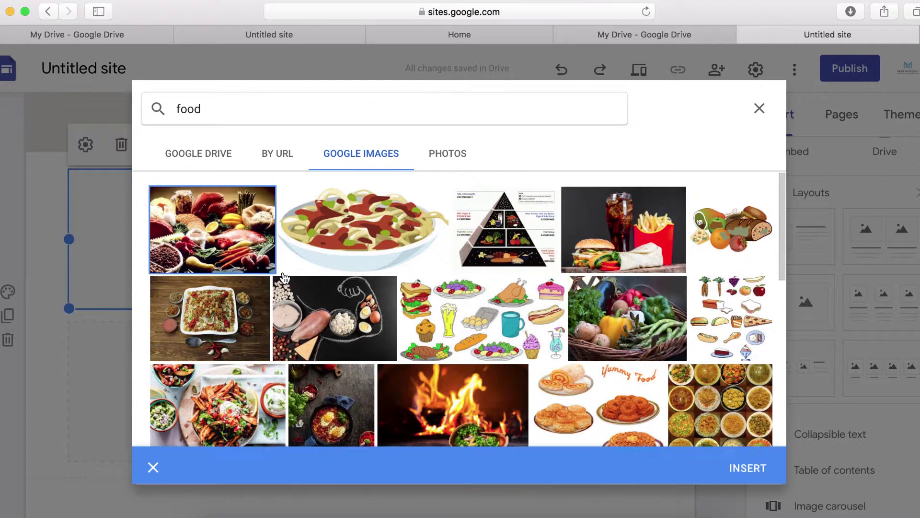
{"action": "left_click", "coordinate": [749, 468]}
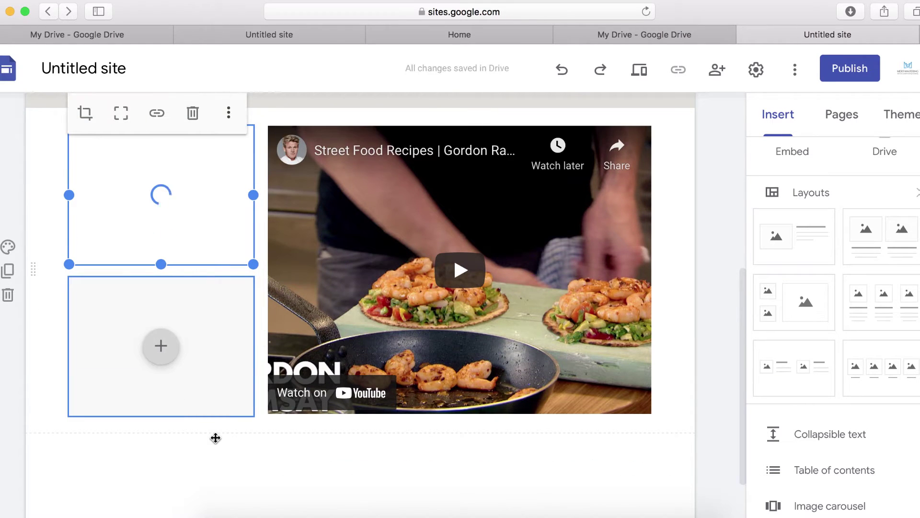
Fill the lower small placeholder with the Google Images photo of the red-syrup ice cream dessert, searching for "food"
{"action": "left_click", "coordinate": [162, 349]}
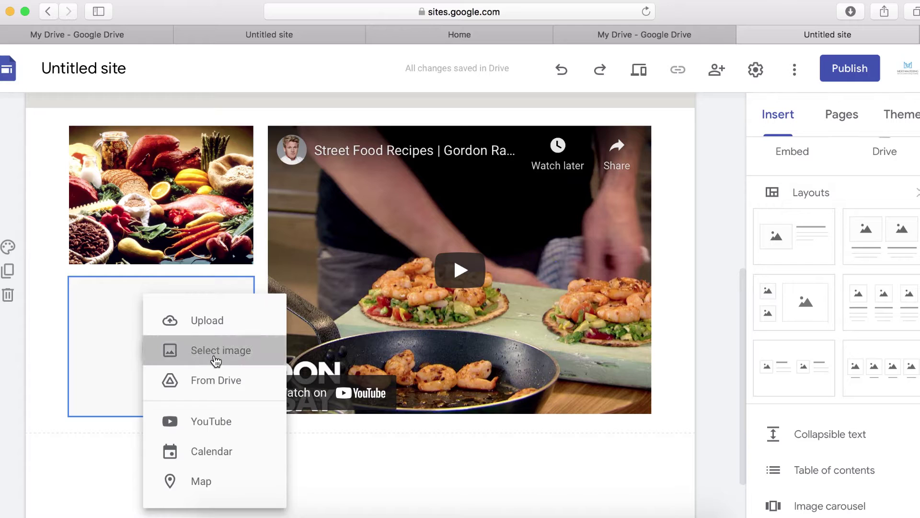
{"action": "left_click", "coordinate": [216, 359]}
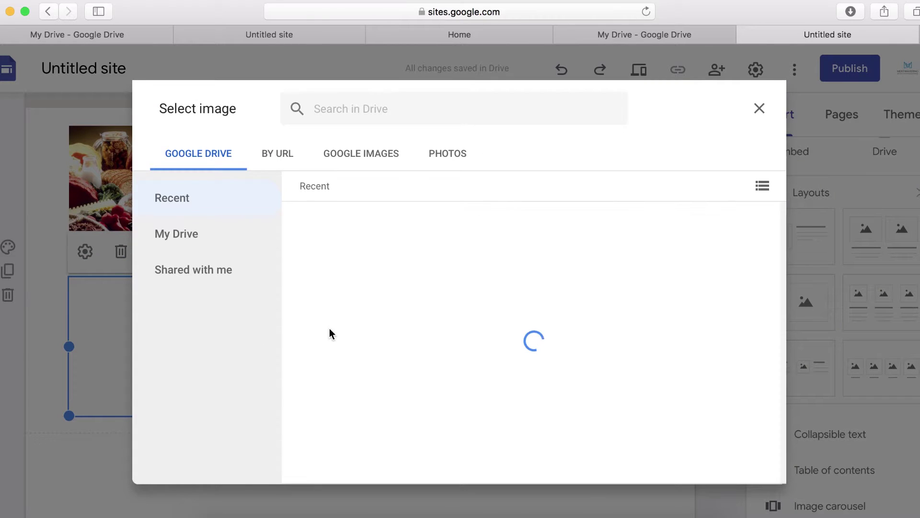
{"action": "left_click", "coordinate": [366, 153]}
{"action": "left_click", "coordinate": [381, 118]}
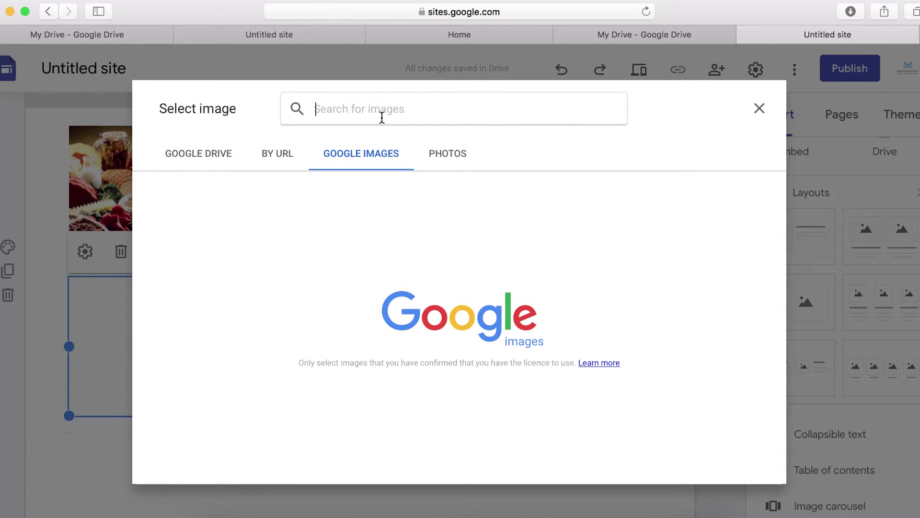
{"action": "type", "text": "food"}
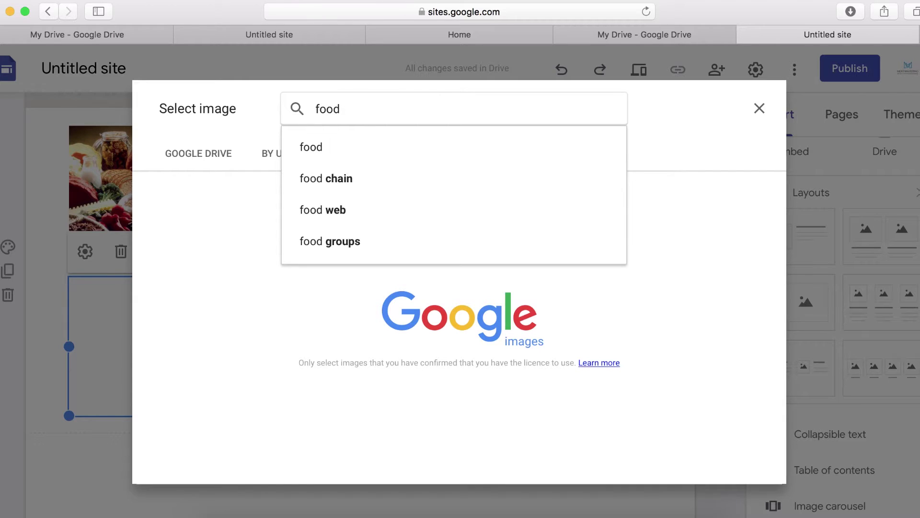
{"action": "key", "text": "Return"}
{"action": "scroll", "coordinate": [597, 377], "scroll_direction": "down", "scroll_amount": 10}
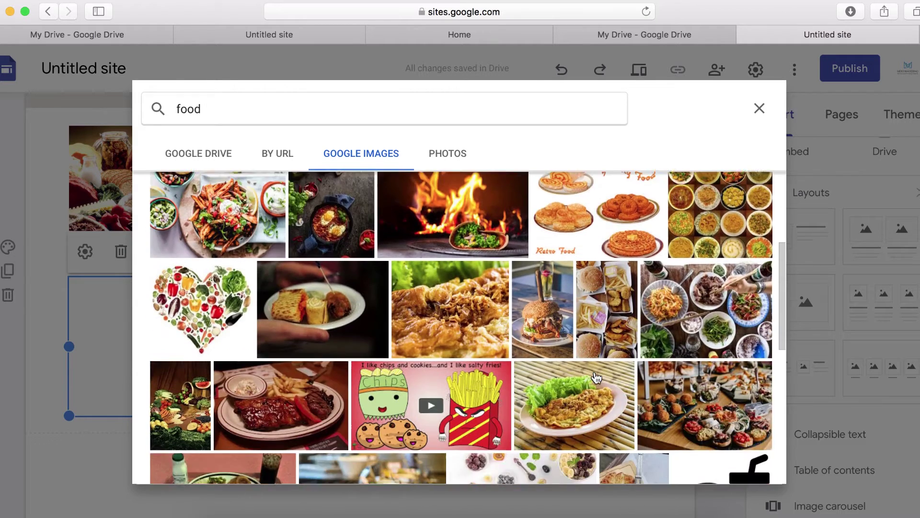
{"action": "scroll", "coordinate": [597, 378], "scroll_direction": "down", "scroll_amount": 4}
{"action": "scroll", "coordinate": [597, 377], "scroll_direction": "down", "scroll_amount": 2}
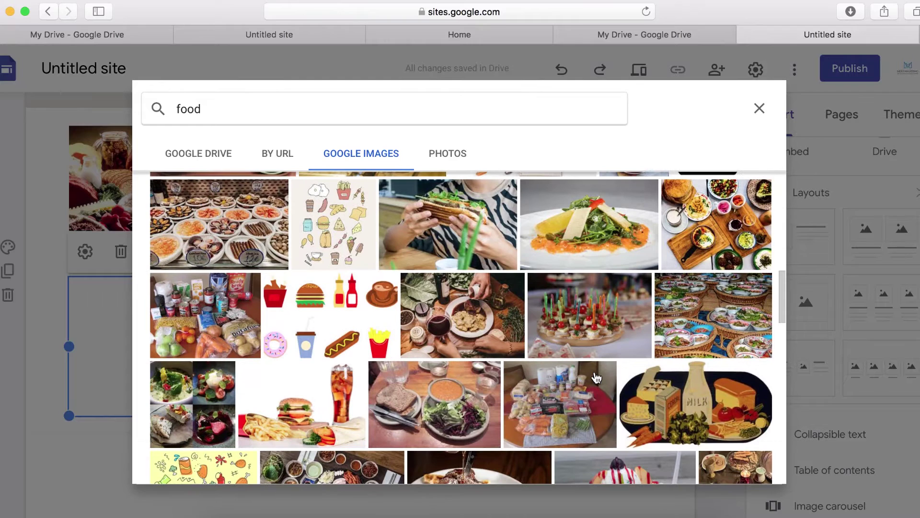
{"action": "scroll", "coordinate": [597, 378], "scroll_direction": "down", "scroll_amount": 8}
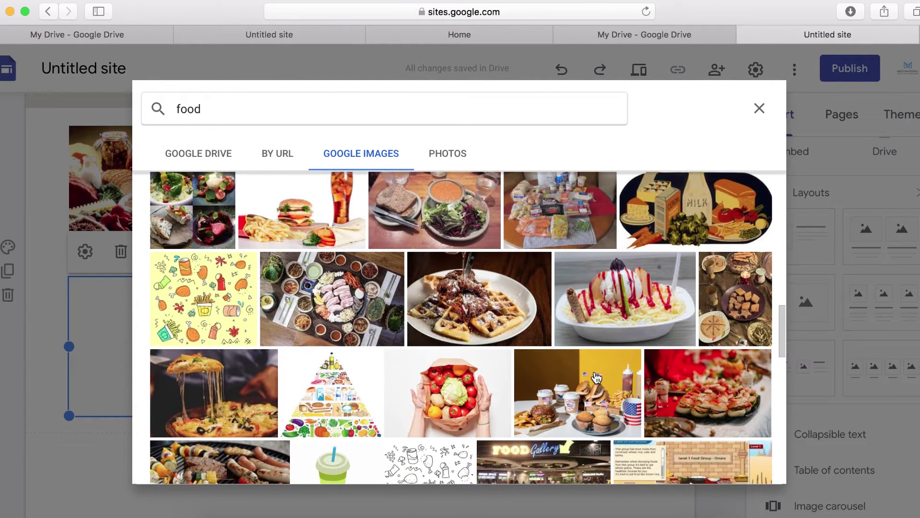
{"action": "left_click", "coordinate": [623, 316]}
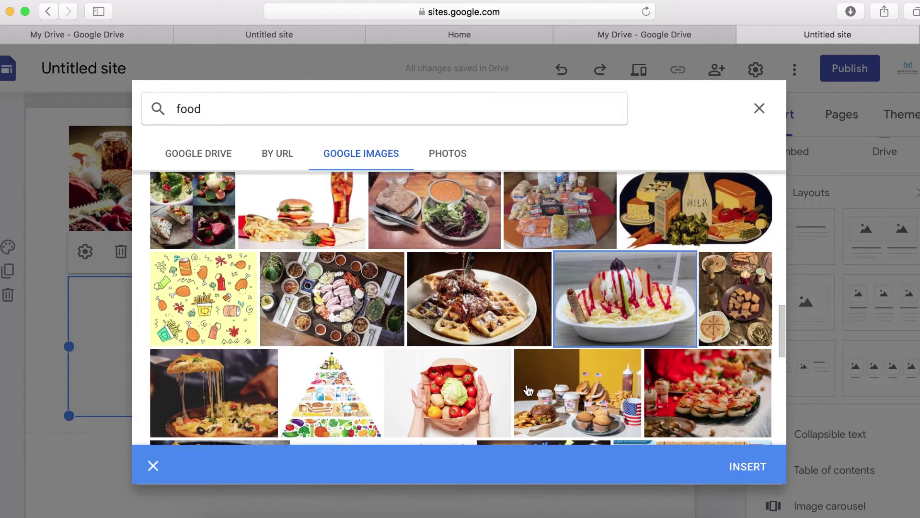
{"action": "left_click", "coordinate": [748, 466]}
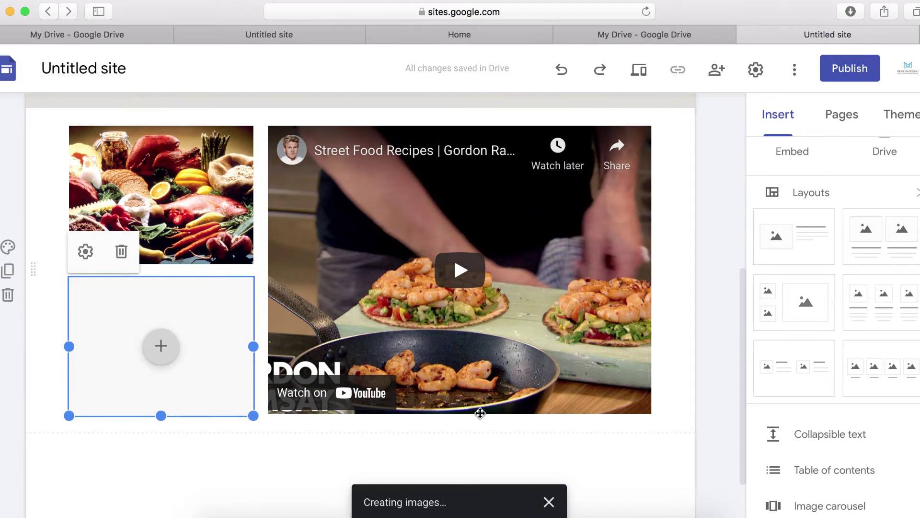
Set the background of the section with the video and two food images to Emphasis 2
{"action": "scroll", "coordinate": [601, 456], "scroll_direction": "up", "scroll_amount": 2}
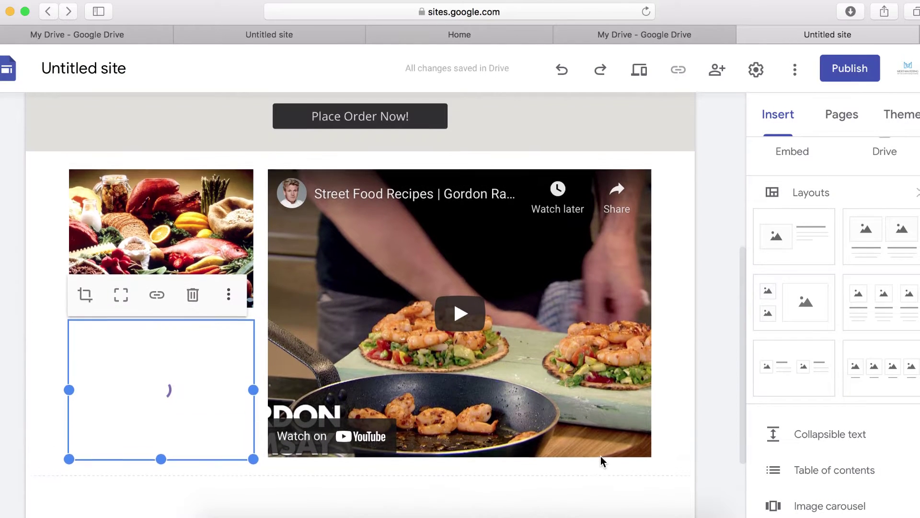
{"action": "scroll", "coordinate": [600, 456], "scroll_direction": "up", "scroll_amount": 3}
{"action": "scroll", "coordinate": [600, 456], "scroll_direction": "down", "scroll_amount": 5}
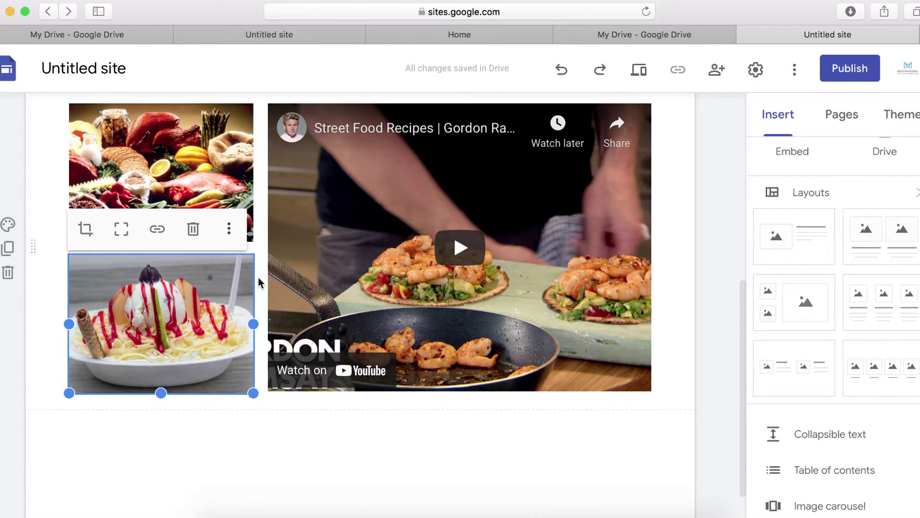
{"action": "left_click", "coordinate": [8, 224]}
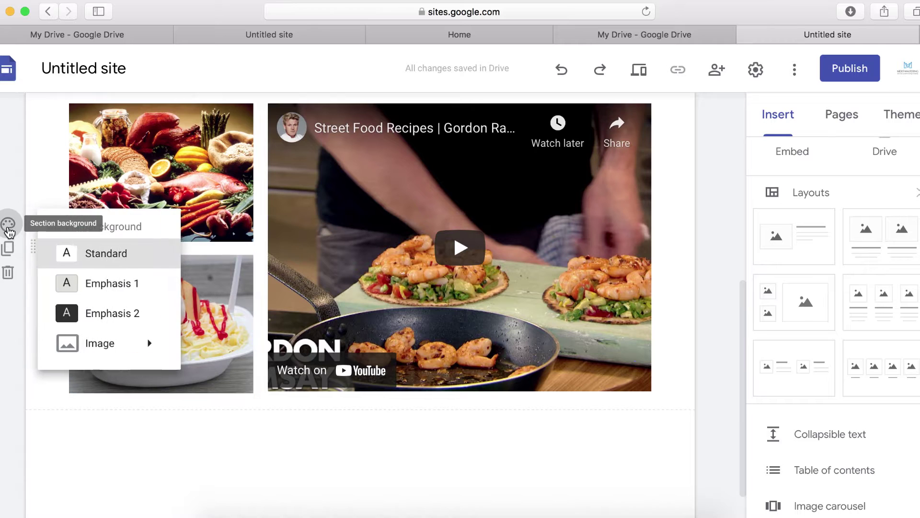
{"action": "left_click", "coordinate": [110, 321]}
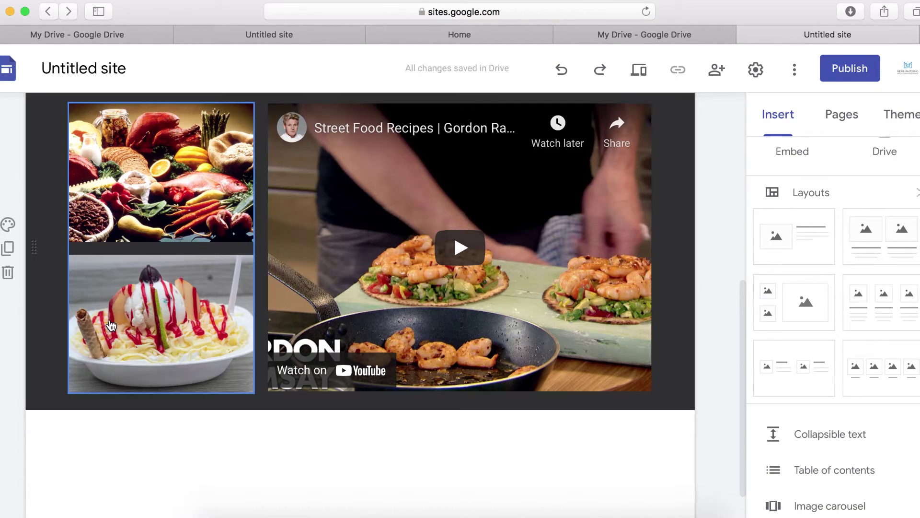
{"action": "scroll", "coordinate": [384, 435], "scroll_direction": "up", "scroll_amount": 3}
{"action": "scroll", "coordinate": [384, 435], "scroll_direction": "up", "scroll_amount": 5}
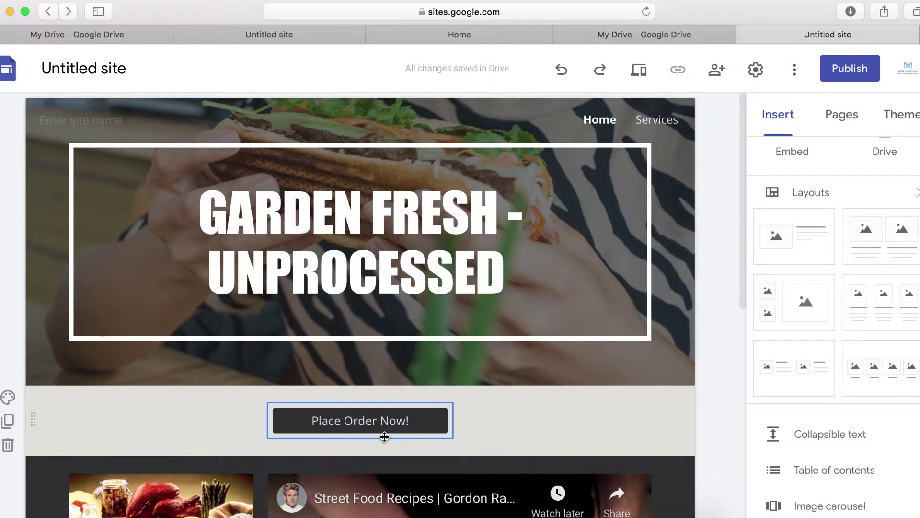
{"action": "scroll", "coordinate": [384, 436], "scroll_direction": "down", "scroll_amount": 10}
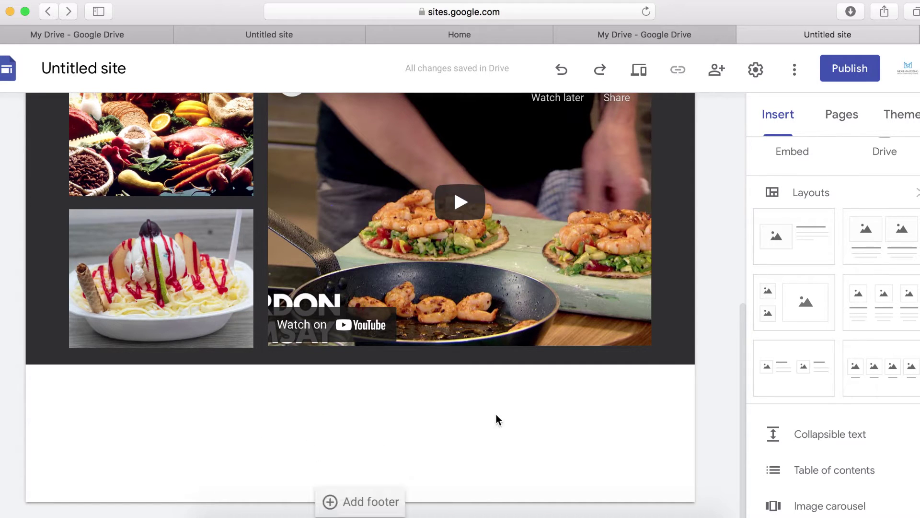
{"action": "scroll", "coordinate": [538, 421], "scroll_direction": "up", "scroll_amount": 8}
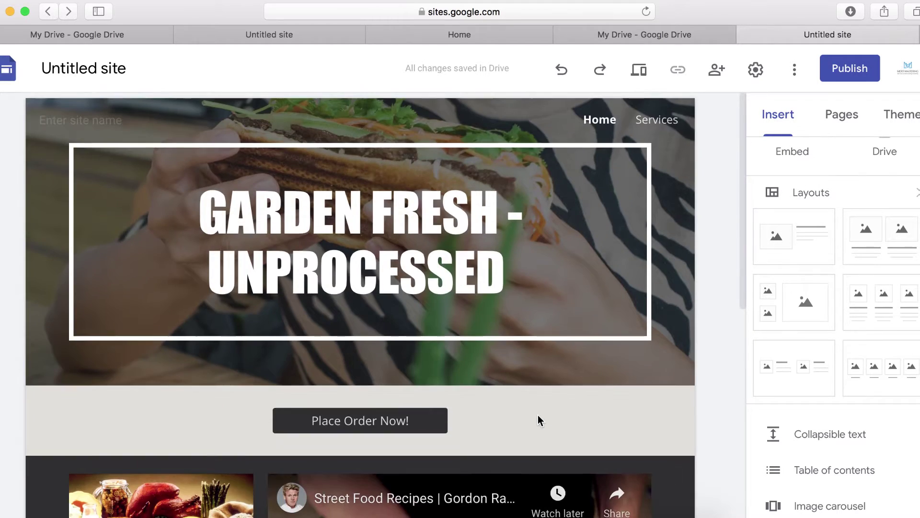
Insert the Google Images photo of the burger, cola, wrap and fries below the video section, searching for "food"
{"action": "scroll", "coordinate": [538, 420], "scroll_direction": "down", "scroll_amount": 8}
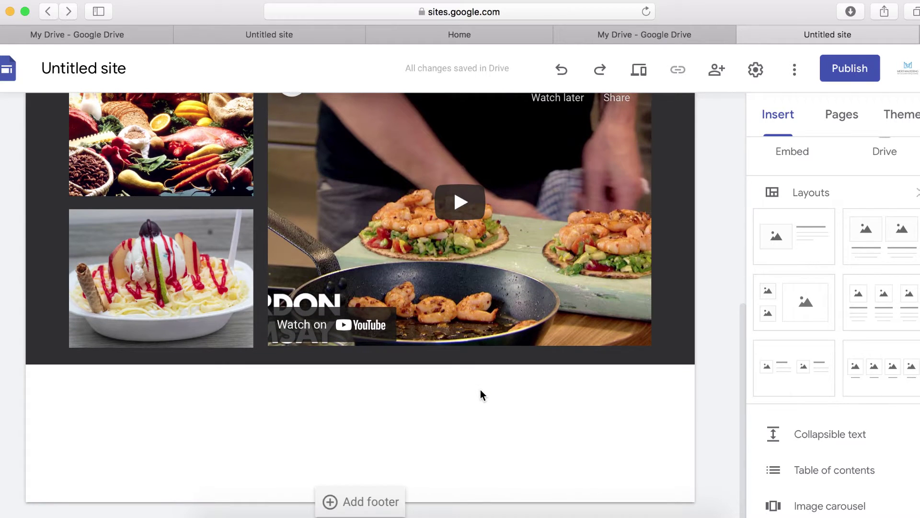
{"action": "double_click", "coordinate": [568, 432]}
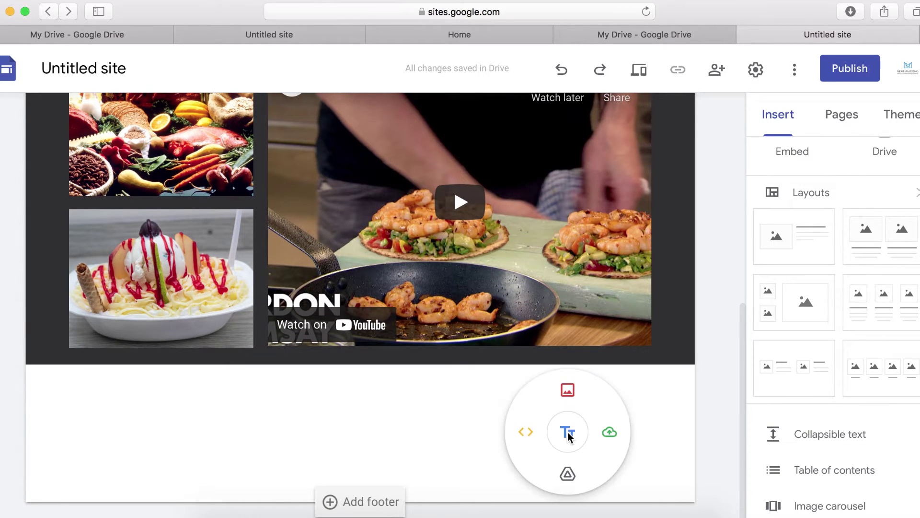
{"action": "left_click", "coordinate": [568, 392]}
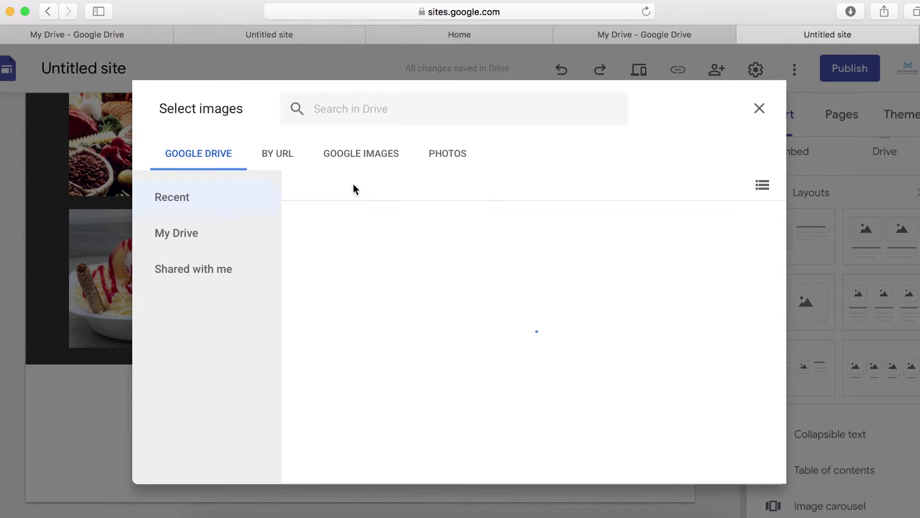
{"action": "left_click", "coordinate": [360, 158]}
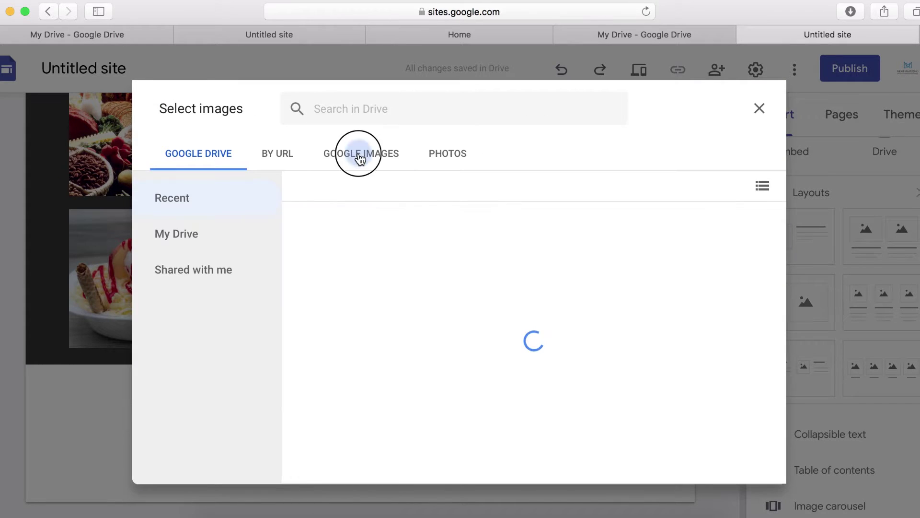
{"action": "type", "text": "food"}
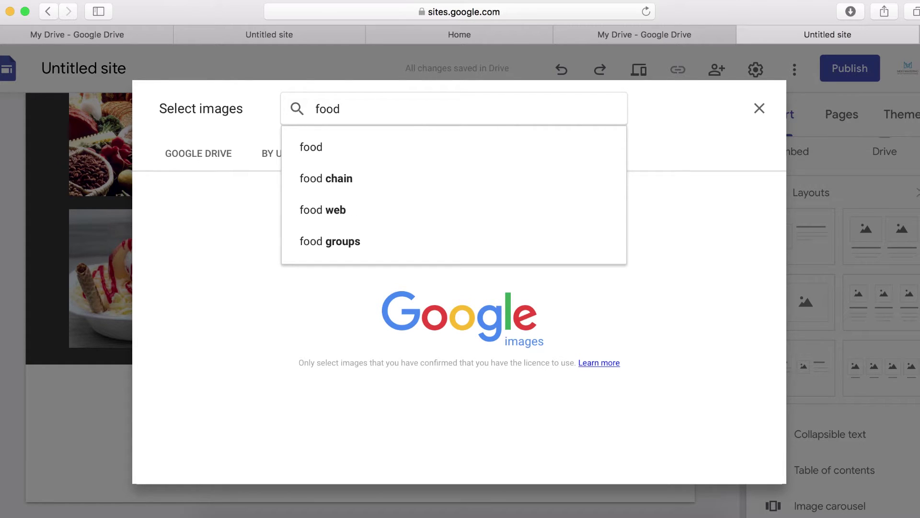
{"action": "key", "text": "Return"}
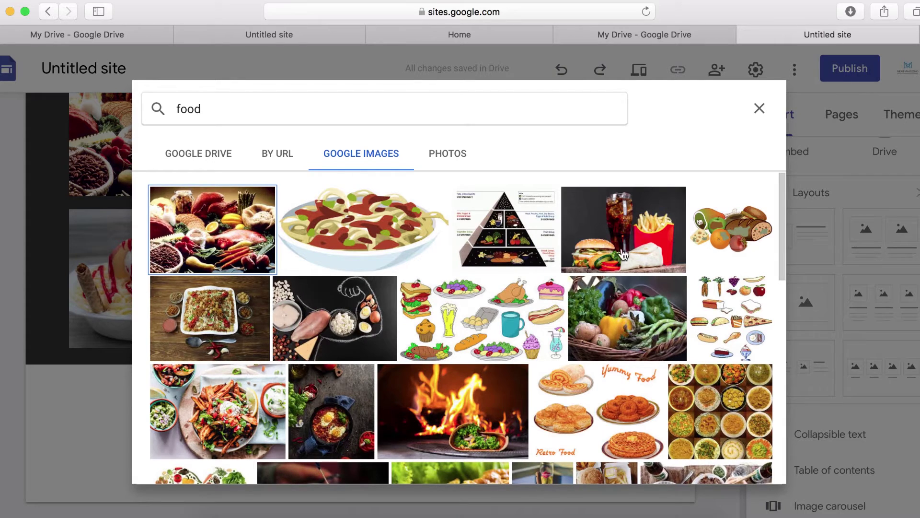
{"action": "left_click", "coordinate": [625, 242]}
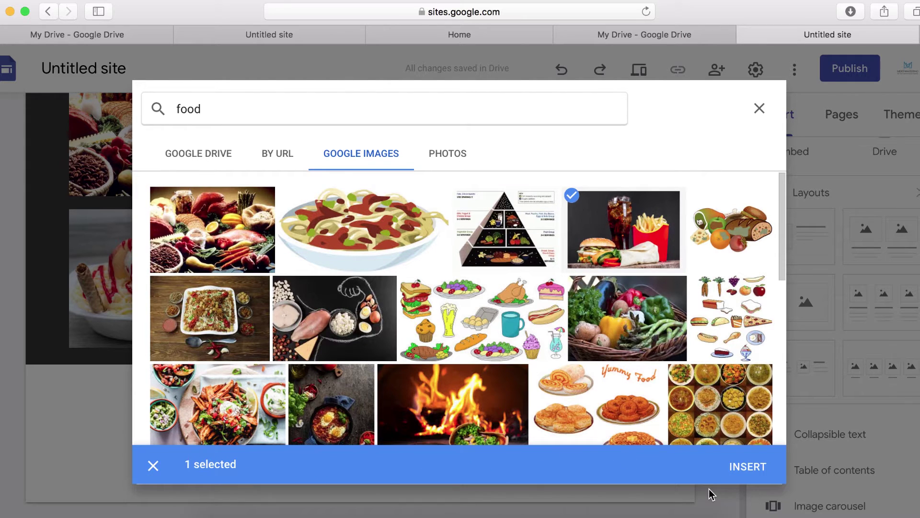
{"action": "left_click", "coordinate": [744, 468]}
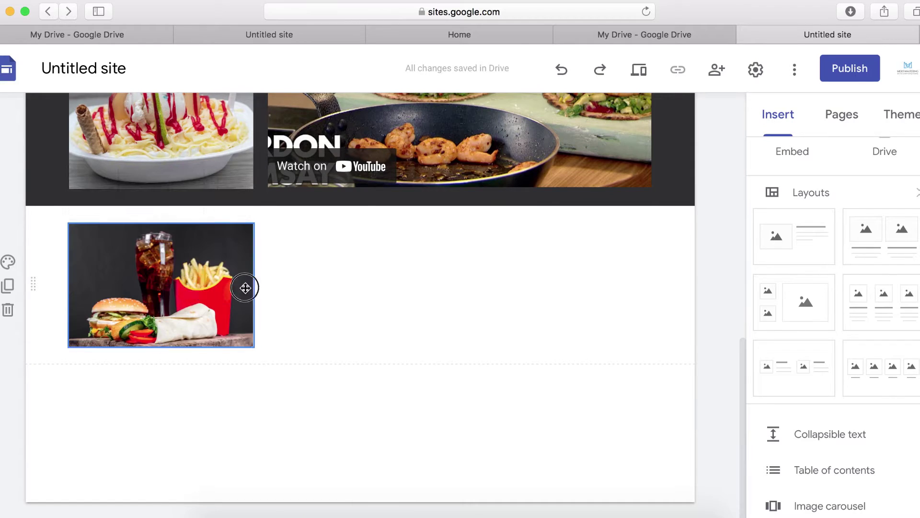
Move the burger and cola image to the right side of its section and enlarge it to about half the content width, taller than wide
{"action": "left_click_drag", "start_coordinate": [245, 287], "coordinate": [536, 283]}
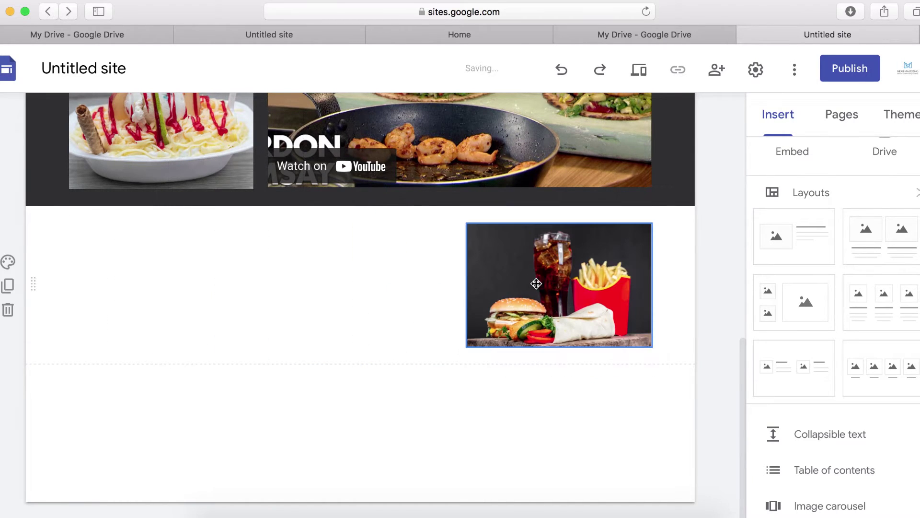
{"action": "left_click", "coordinate": [577, 326]}
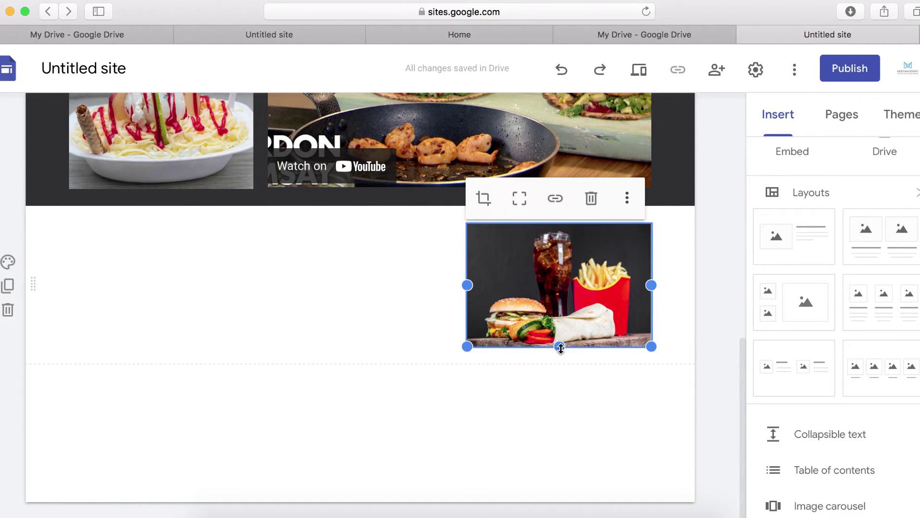
{"action": "left_click_drag", "start_coordinate": [561, 349], "coordinate": [560, 424]}
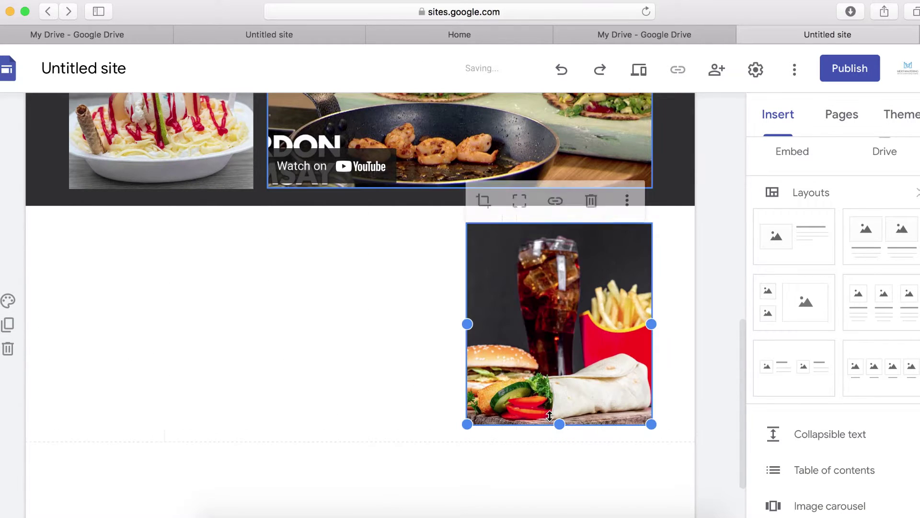
{"action": "left_click_drag", "start_coordinate": [466, 326], "coordinate": [391, 338]}
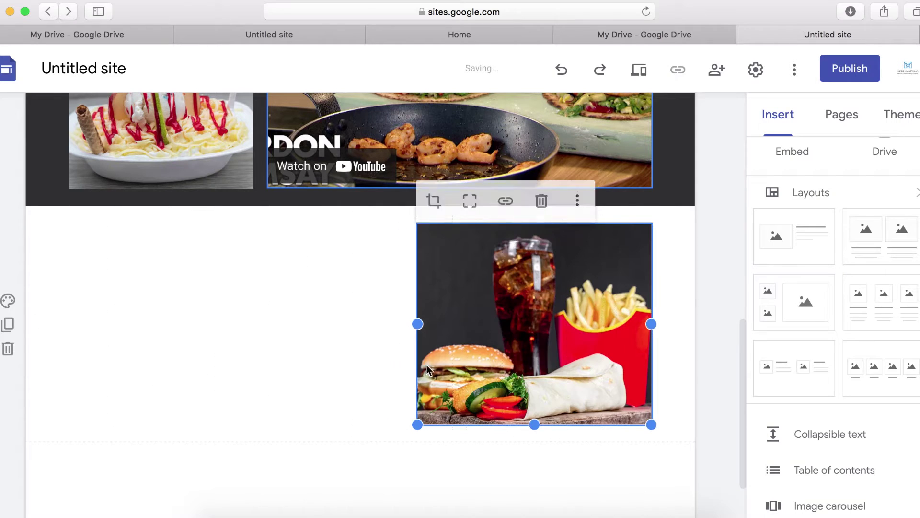
{"action": "left_click_drag", "start_coordinate": [535, 425], "coordinate": [537, 511]}
{"action": "scroll", "coordinate": [534, 419], "scroll_direction": "down", "scroll_amount": 3}
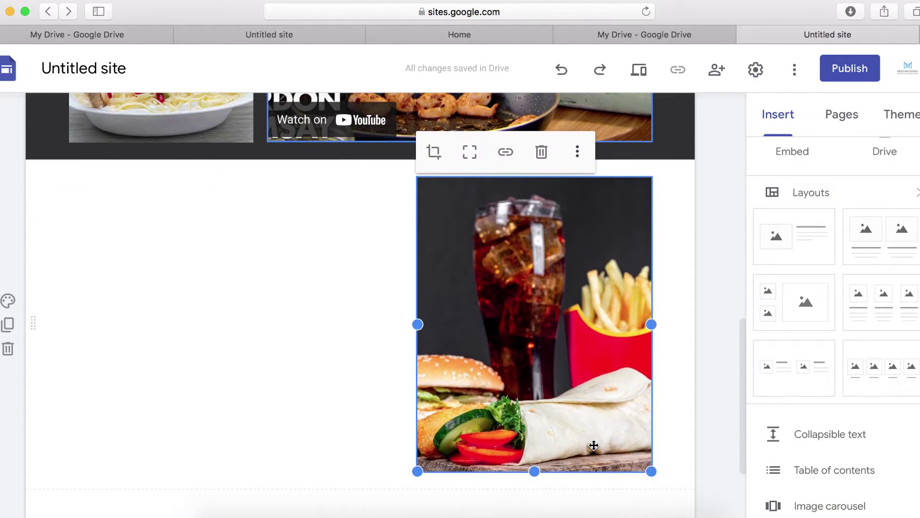
{"action": "left_click_drag", "start_coordinate": [534, 386], "coordinate": [539, 470]}
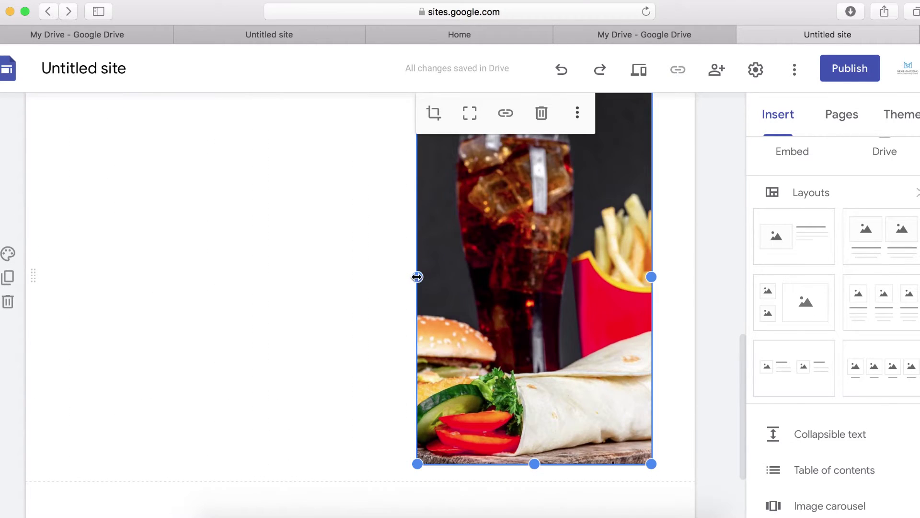
{"action": "left_click_drag", "start_coordinate": [418, 273], "coordinate": [366, 282]}
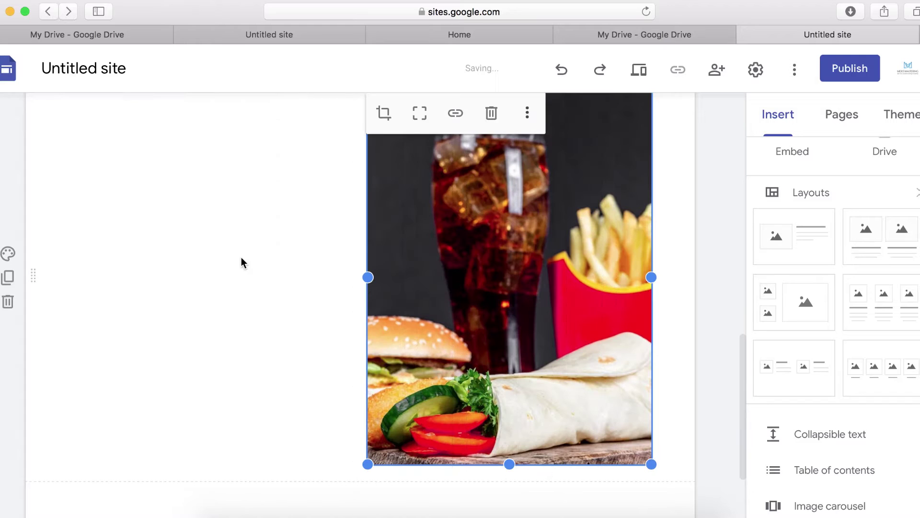
{"action": "scroll", "coordinate": [174, 264], "scroll_direction": "up", "scroll_amount": 2}
{"action": "double_click", "coordinate": [173, 252]}
{"action": "left_click", "coordinate": [172, 251]}
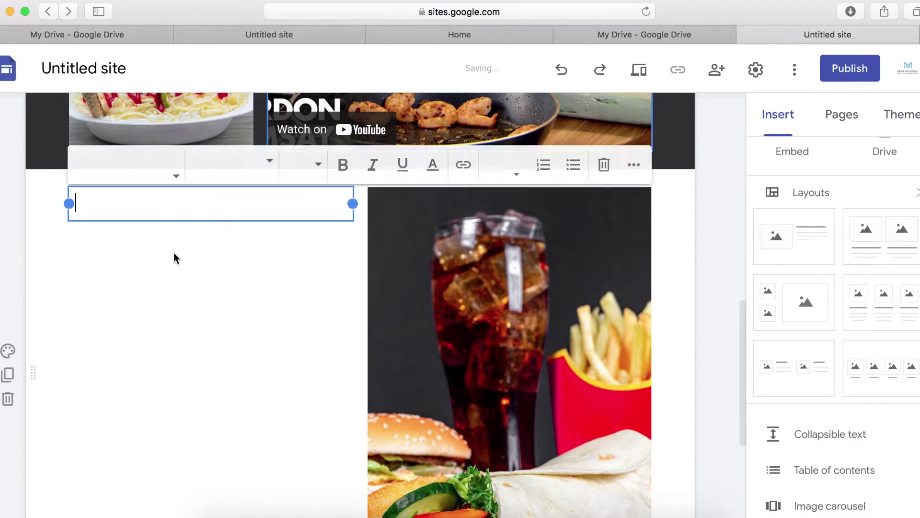
{"action": "left_click", "coordinate": [605, 164]}
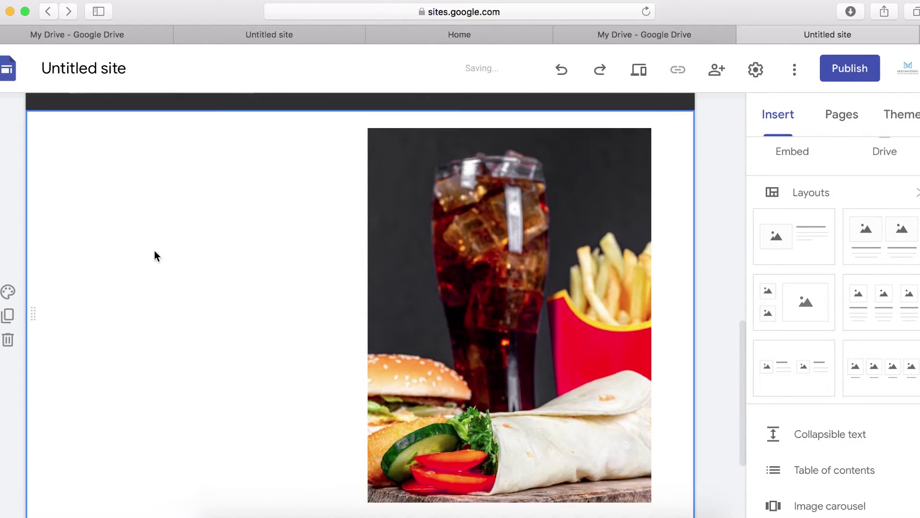
Add a text box beside the burger and cola image and paste in the paragraph starting "Order Tasty Takeaway Food In London Now!"
{"action": "double_click", "coordinate": [168, 197]}
{"action": "left_click", "coordinate": [171, 204]}
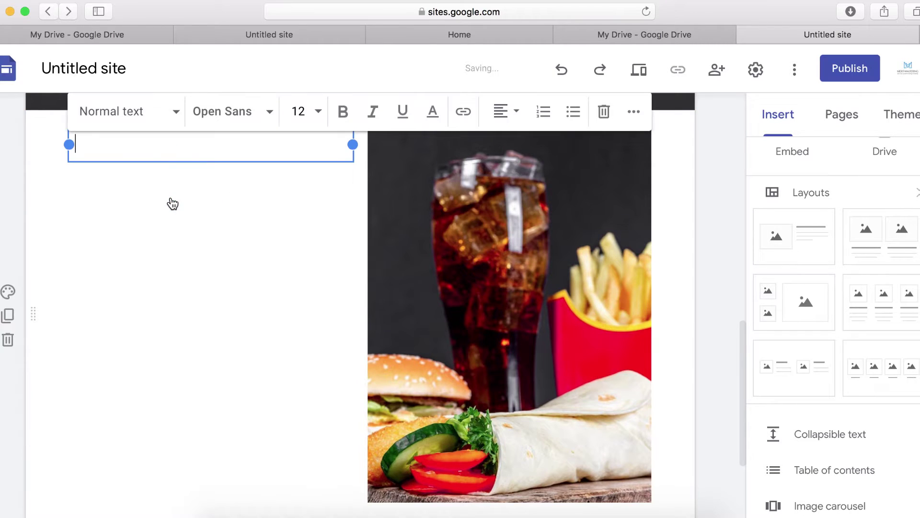
{"action": "left_click", "coordinate": [308, 36]}
{"action": "scroll", "coordinate": [399, 338], "scroll_direction": "down", "scroll_amount": 5}
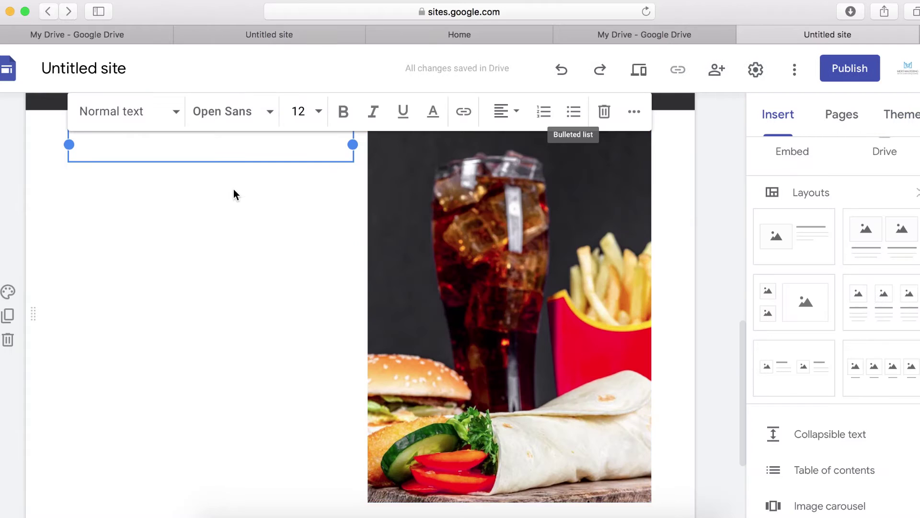
{"action": "scroll", "coordinate": [232, 195], "scroll_direction": "up", "scroll_amount": 3}
{"action": "right_click", "coordinate": [196, 278]}
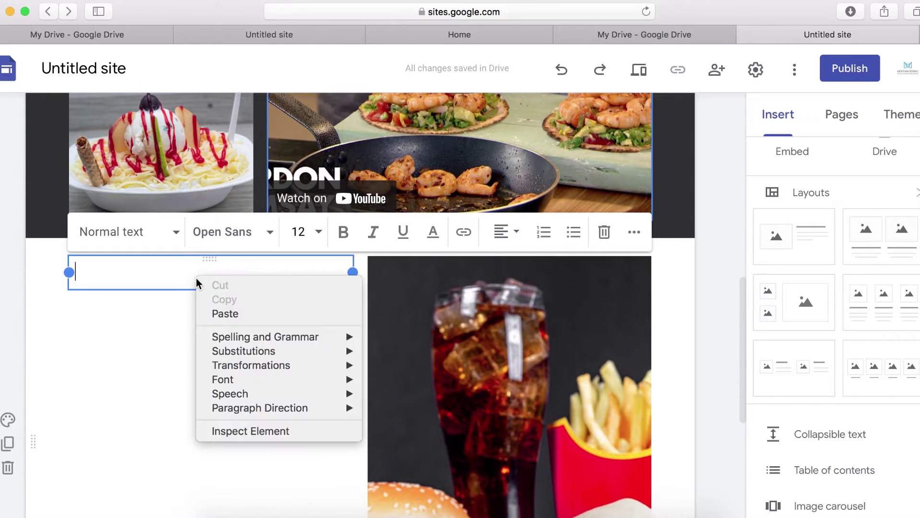
{"action": "left_click", "coordinate": [220, 319]}
Repeat the takeaway paragraph twice more in the text box so that it runs alongside the tall image
{"action": "left_click", "coordinate": [154, 381]}
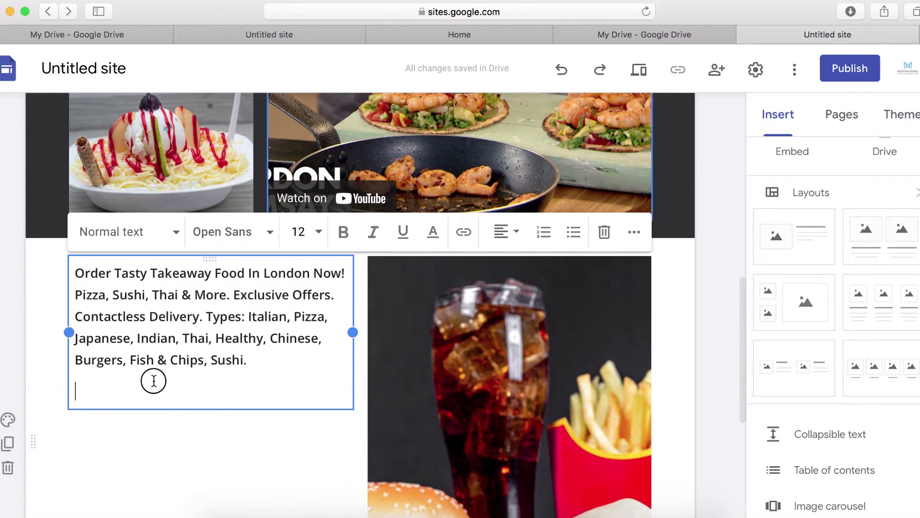
{"action": "type", "text": "Order Tasty Takeaway Food In London Now! Pizza, Sushi, Thai & More. Exclusive Offers. Contactless Delivery. Types: Italian, Pizza, Japanese, Indian, Thai, Healthy, Chinese, Burgers, Fish & Chips, Sushi."}
{"action": "scroll", "coordinate": [206, 445], "scroll_direction": "down", "scroll_amount": 3}
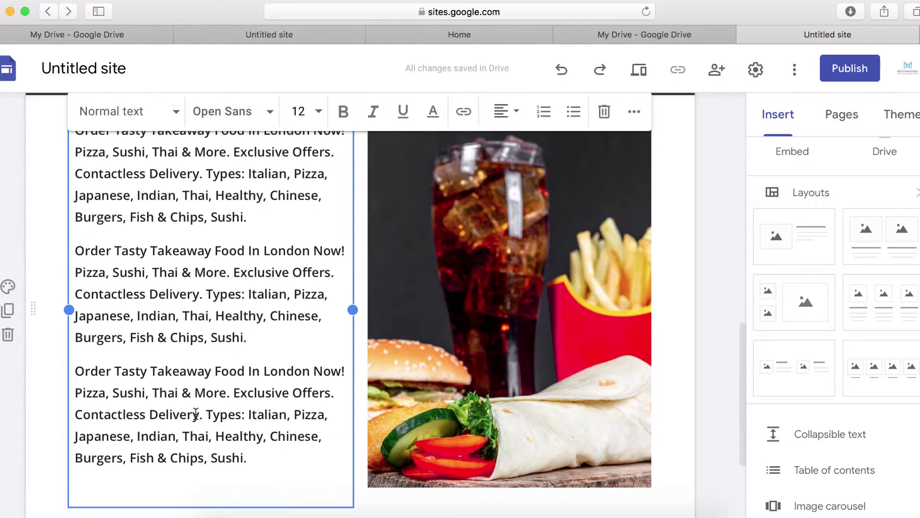
{"action": "scroll", "coordinate": [288, 422], "scroll_direction": "down", "scroll_amount": 3}
{"action": "left_click", "coordinate": [543, 410]}
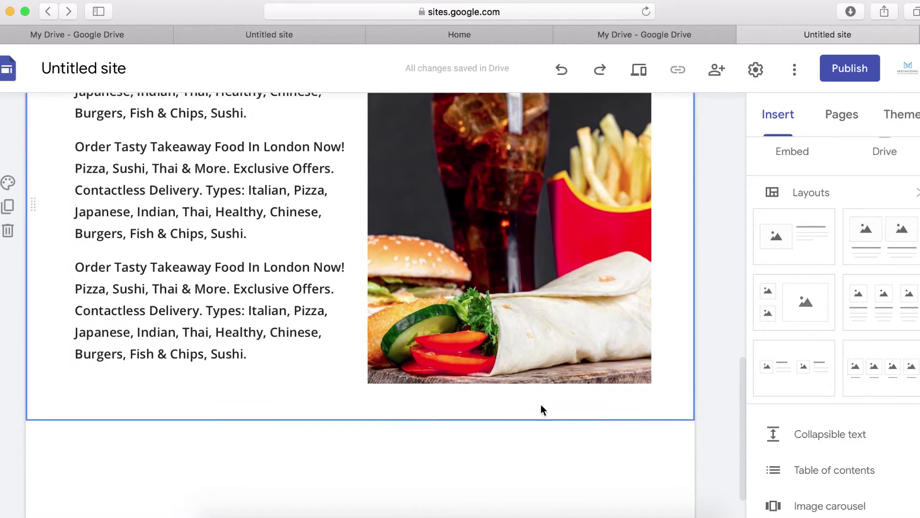
Insert one divider below the text and image section and another between that section and the video section
{"action": "scroll", "coordinate": [796, 379], "scroll_direction": "up", "scroll_amount": 2}
{"action": "scroll", "coordinate": [809, 187], "scroll_direction": "down", "scroll_amount": 10}
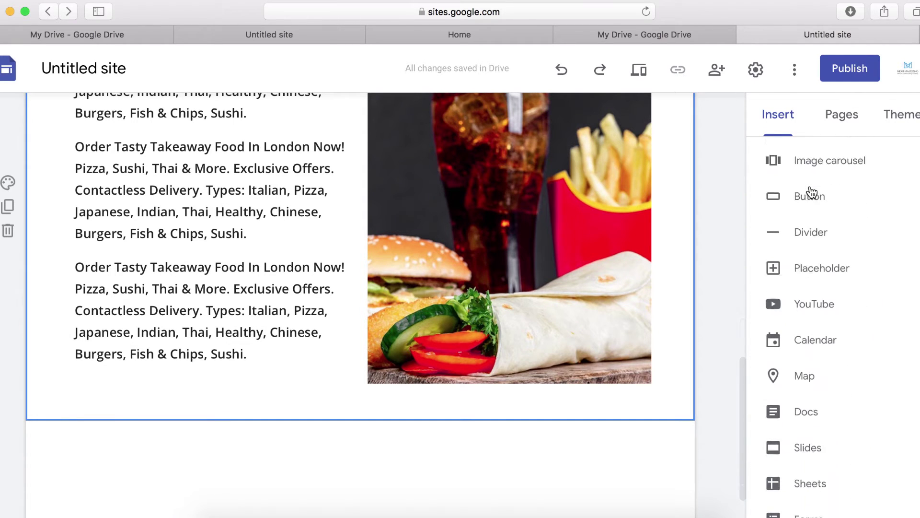
{"action": "left_click", "coordinate": [815, 191]}
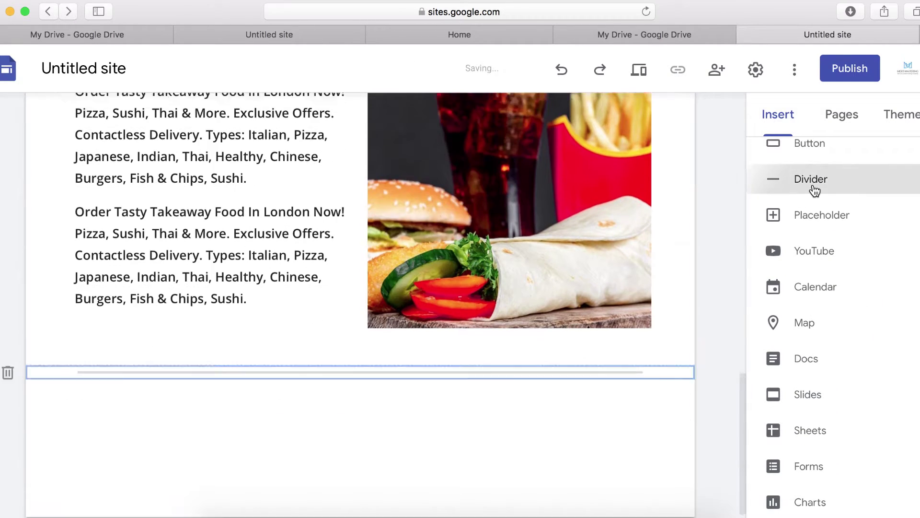
{"action": "scroll", "coordinate": [429, 405], "scroll_direction": "up", "scroll_amount": 10}
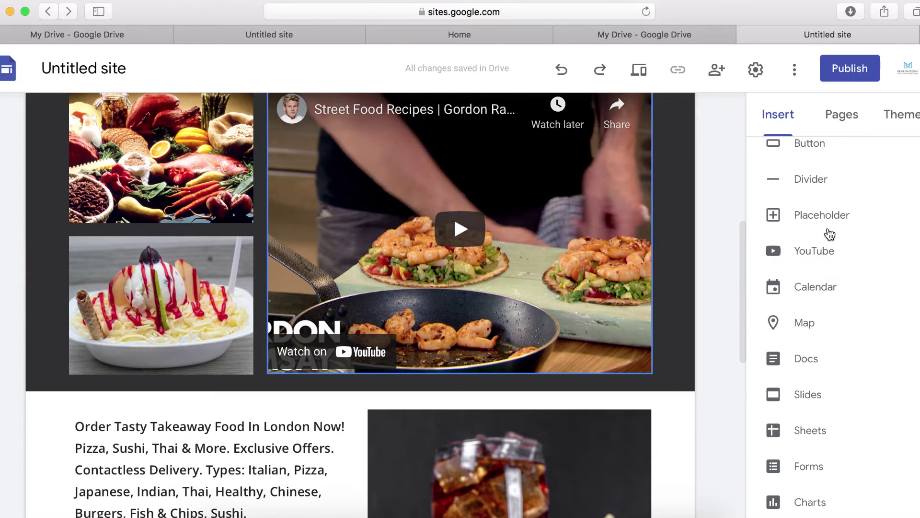
{"action": "left_click", "coordinate": [818, 180]}
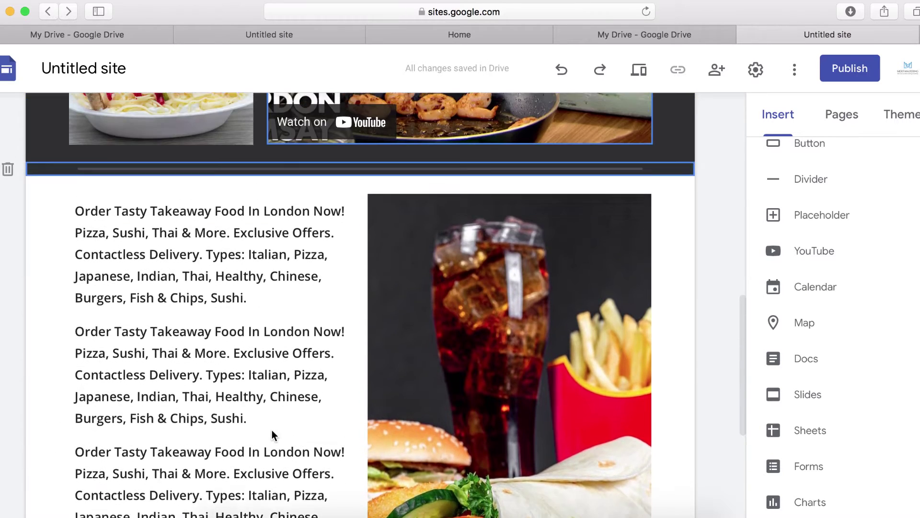
Duplicate the section containing the "Place Order Now!" button
{"action": "scroll", "coordinate": [272, 430], "scroll_direction": "down", "scroll_amount": 2}
{"action": "scroll", "coordinate": [335, 426], "scroll_direction": "up", "scroll_amount": 10}
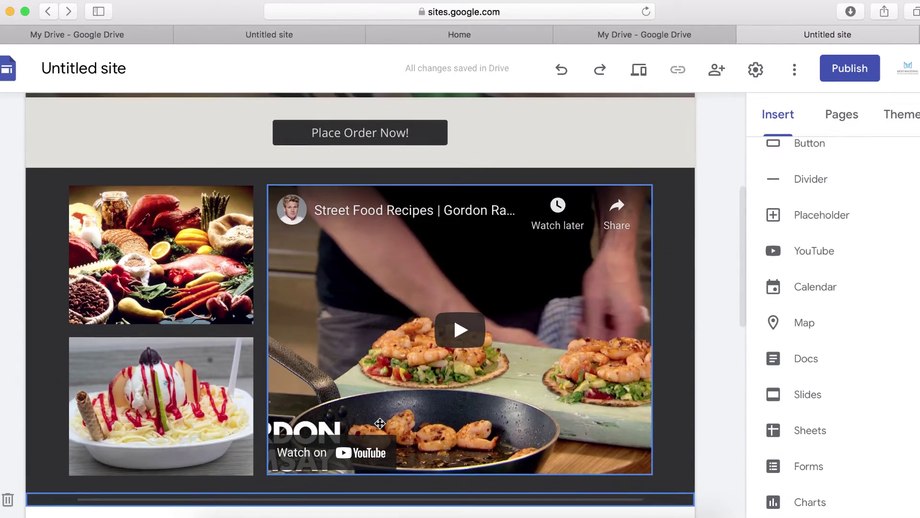
{"action": "scroll", "coordinate": [489, 335], "scroll_direction": "down", "scroll_amount": 10}
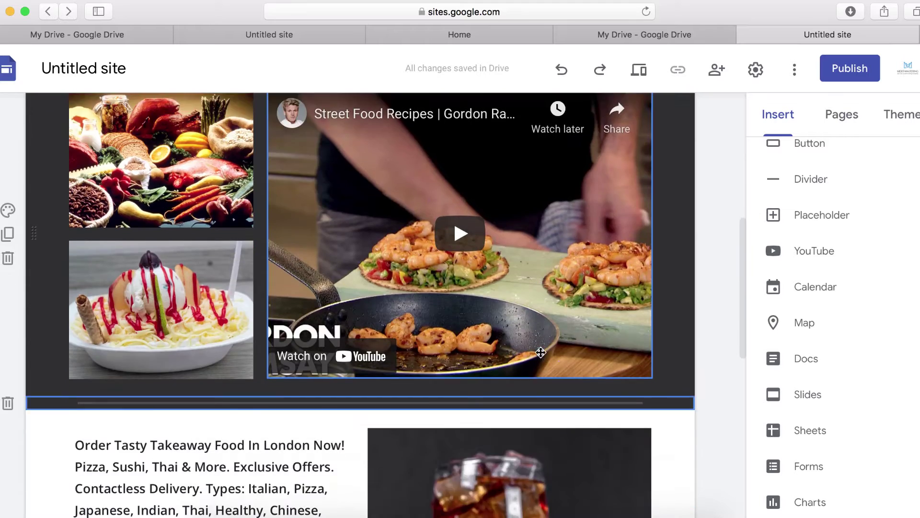
{"action": "scroll", "coordinate": [487, 400], "scroll_direction": "down", "scroll_amount": 2}
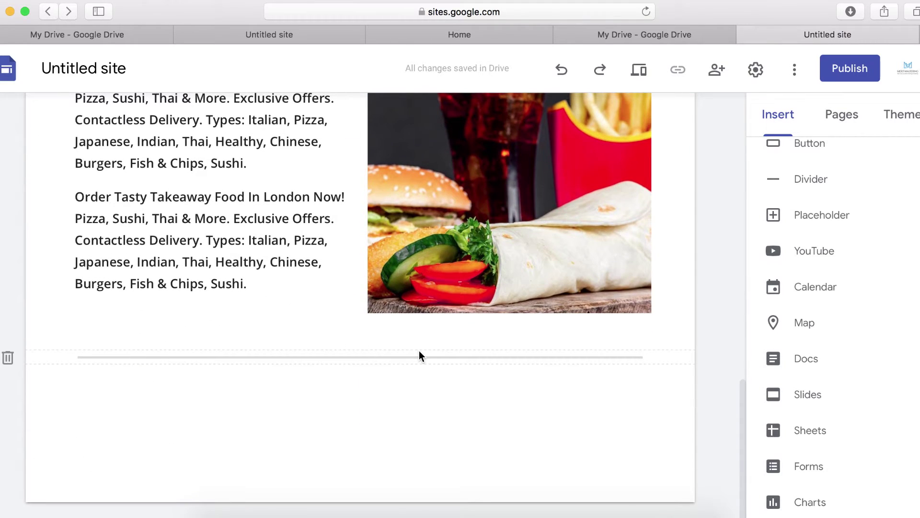
{"action": "scroll", "coordinate": [419, 354], "scroll_direction": "up", "scroll_amount": 15}
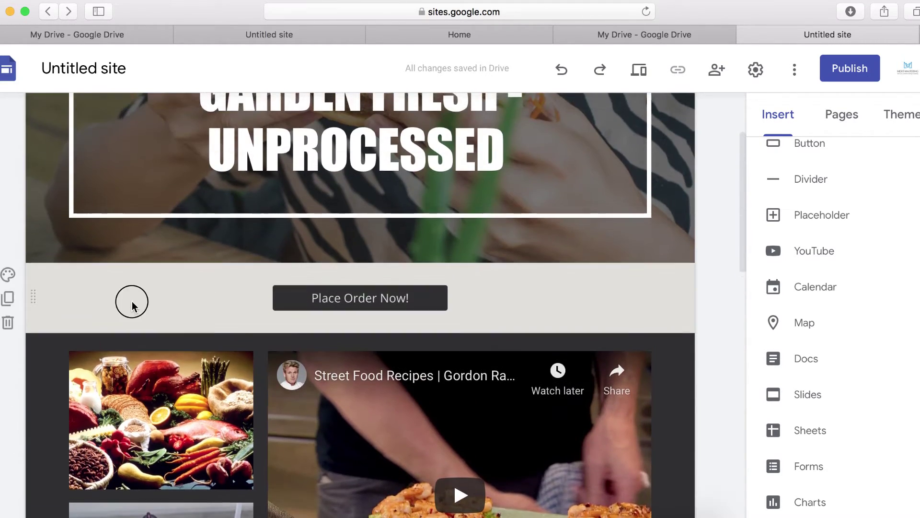
{"action": "left_click", "coordinate": [132, 306]}
{"action": "left_click", "coordinate": [9, 299]}
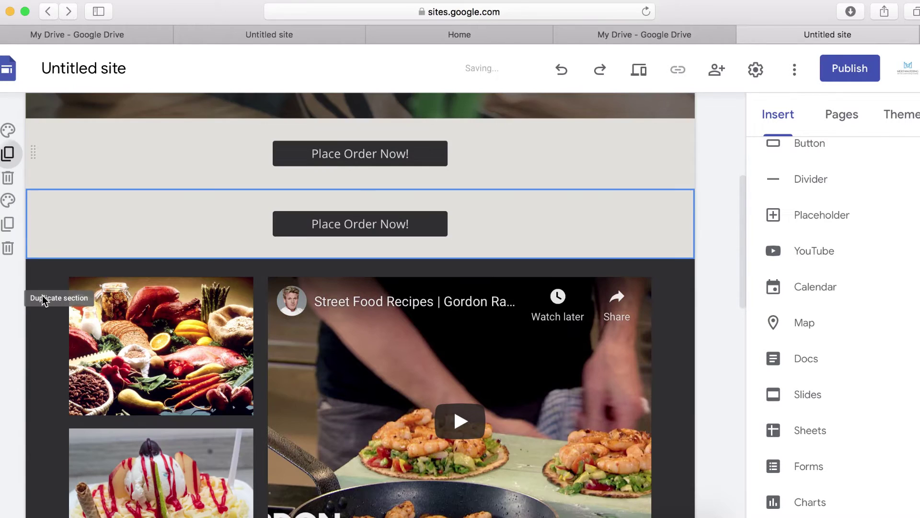
Move the duplicated "Place Order Now!" section to the end of the page and place its button directly beneath the burger and cola image
{"action": "left_click_drag", "start_coordinate": [35, 190], "coordinate": [74, 382]}
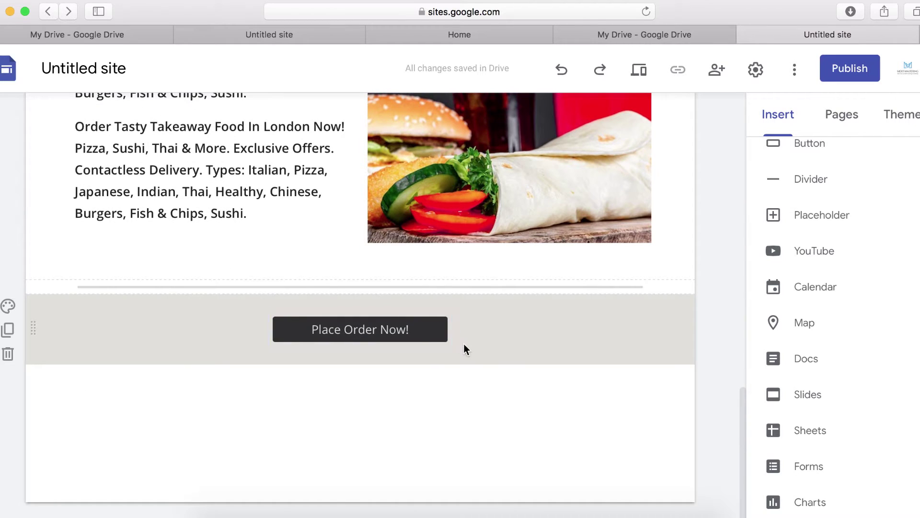
{"action": "left_click_drag", "start_coordinate": [383, 336], "coordinate": [501, 259]}
{"action": "scroll", "coordinate": [537, 341], "scroll_direction": "up", "scroll_amount": 5}
{"action": "scroll", "coordinate": [537, 341], "scroll_direction": "down", "scroll_amount": 5}
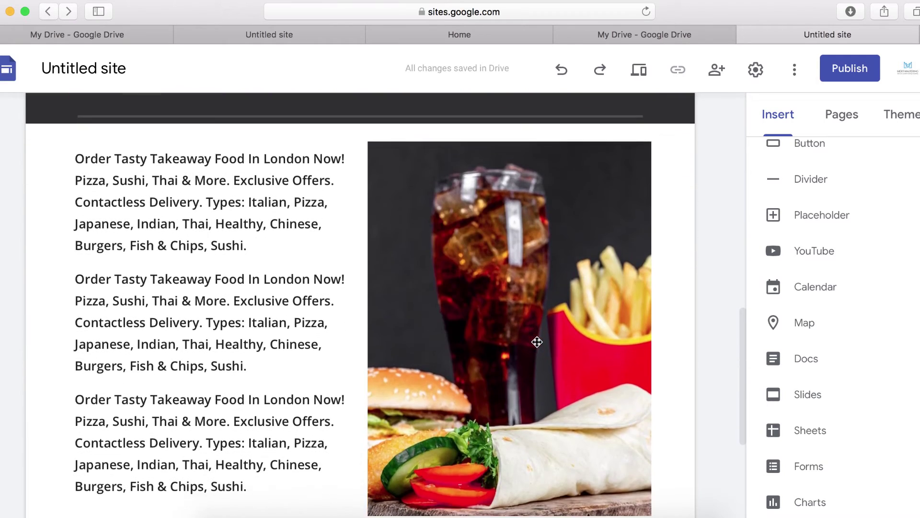
{"action": "scroll", "coordinate": [537, 341], "scroll_direction": "down", "scroll_amount": 2}
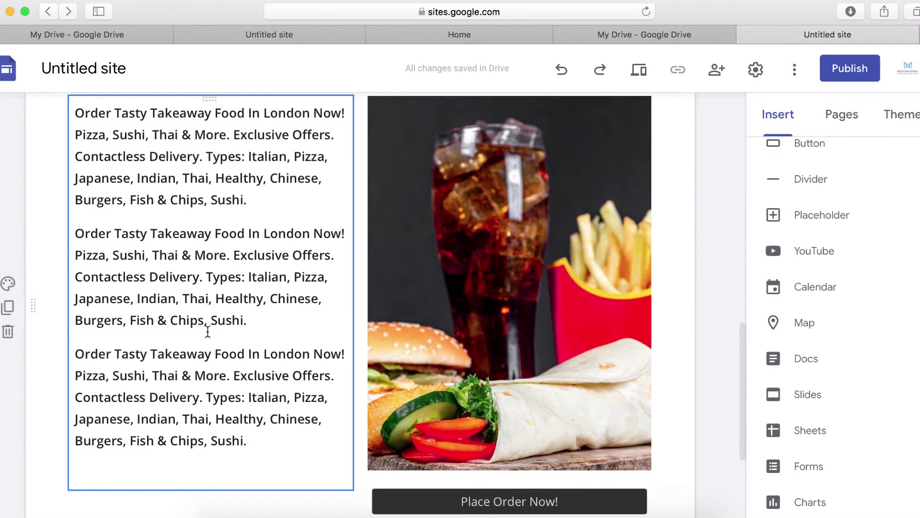
{"action": "scroll", "coordinate": [668, 434], "scroll_direction": "down", "scroll_amount": 5}
{"action": "scroll", "coordinate": [495, 403], "scroll_direction": "down", "scroll_amount": 2}
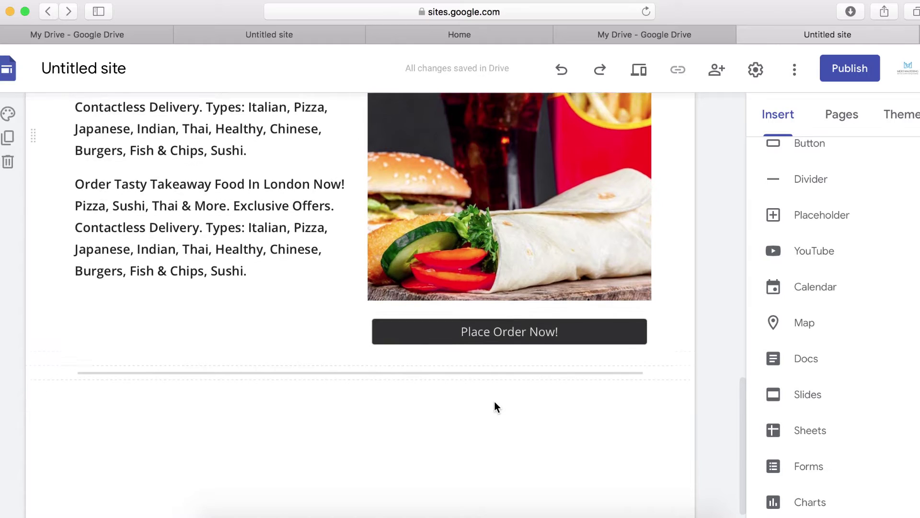
Duplicate the text and image section and swap the copy's layout so the image and its button sit to the left of the text
{"action": "scroll", "coordinate": [493, 401], "scroll_direction": "up", "scroll_amount": 2}
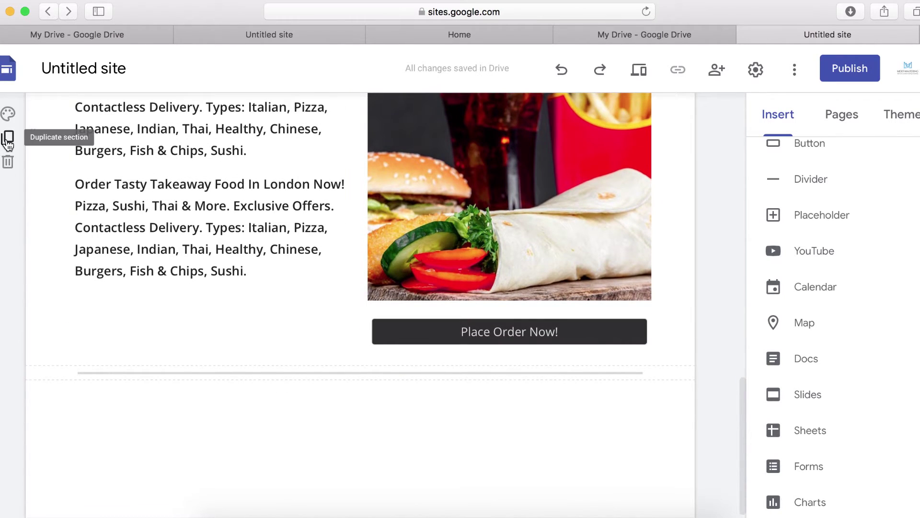
{"action": "left_click", "coordinate": [7, 140]}
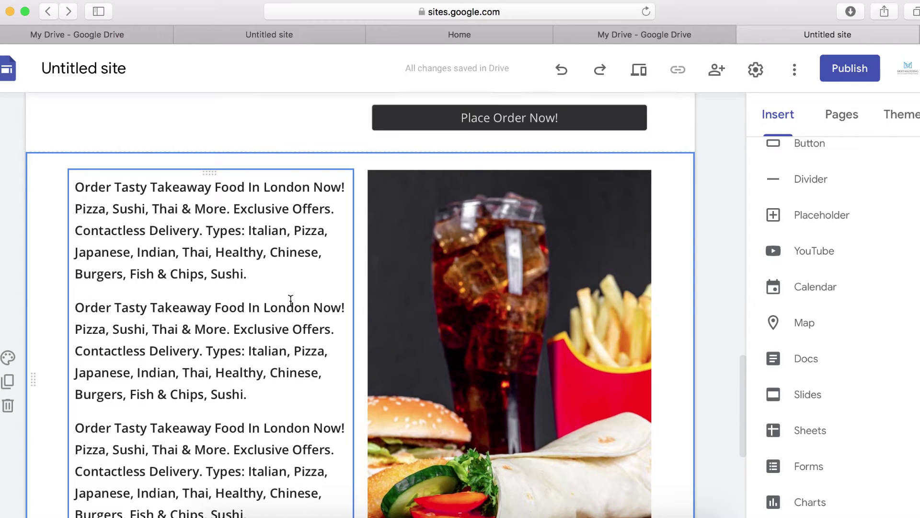
{"action": "scroll", "coordinate": [466, 237], "scroll_direction": "down", "scroll_amount": 4}
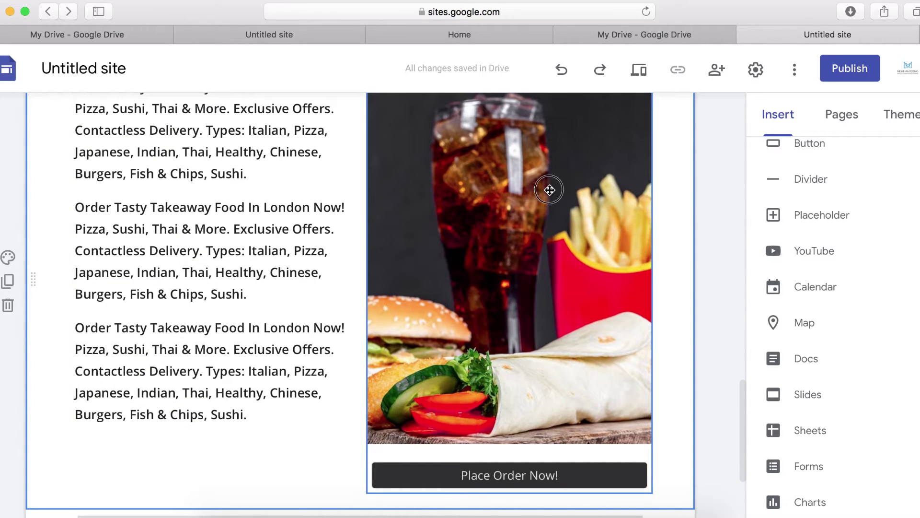
{"action": "left_click_drag", "start_coordinate": [549, 190], "coordinate": [48, 215]}
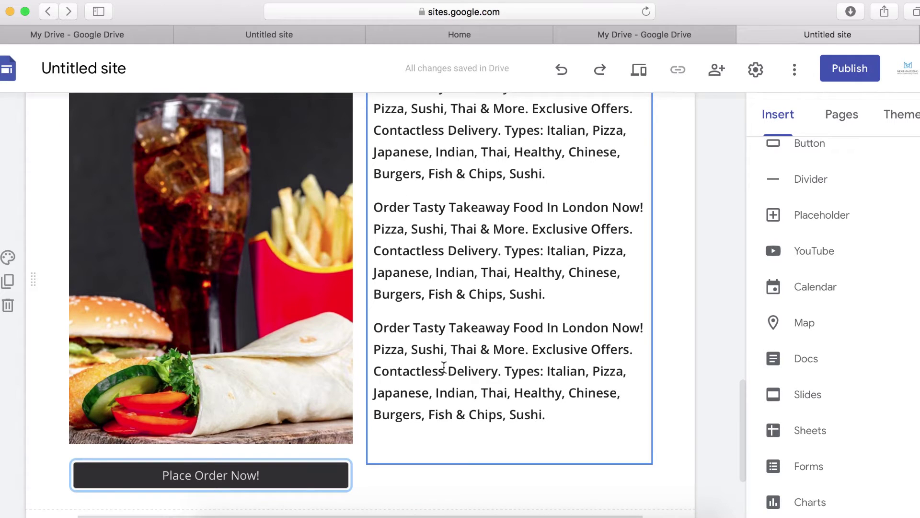
Reduce the height of the duplicated section's burger and cola image and widen it to slightly more than half the content width
{"action": "scroll", "coordinate": [211, 382], "scroll_direction": "up", "scroll_amount": 1}
{"action": "left_click", "coordinate": [227, 411]}
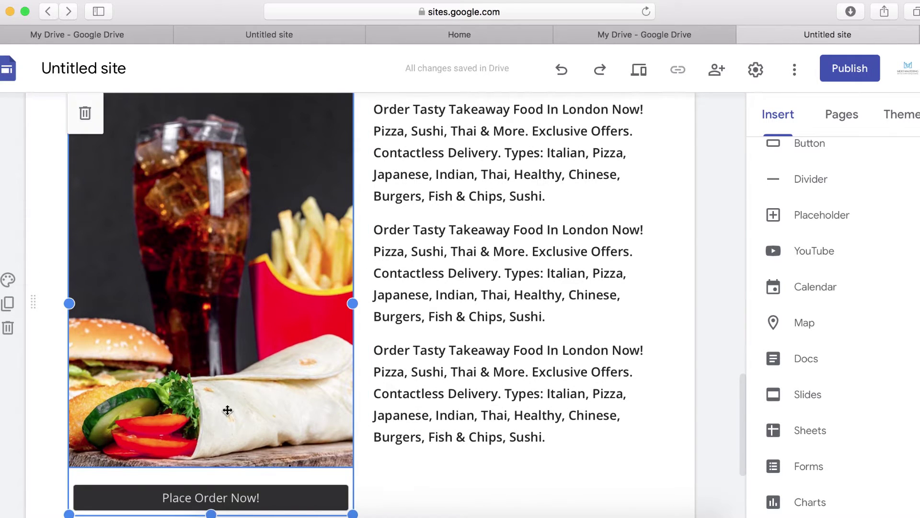
{"action": "left_click", "coordinate": [205, 463]}
{"action": "left_click_drag", "start_coordinate": [213, 467], "coordinate": [251, 286]}
{"action": "left_click_drag", "start_coordinate": [352, 190], "coordinate": [422, 187]}
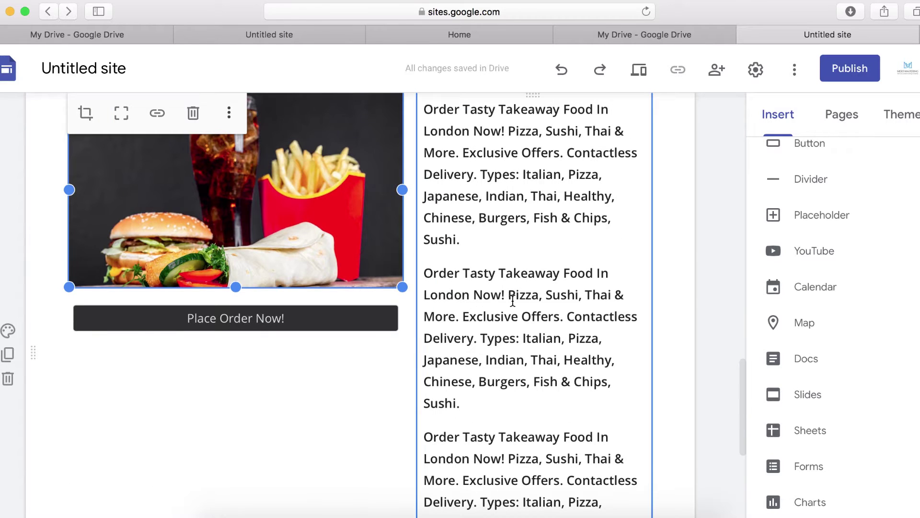
Delete the third takeaway paragraph from the duplicated section's text box
{"action": "scroll", "coordinate": [513, 296], "scroll_direction": "up", "scroll_amount": 10}
{"action": "scroll", "coordinate": [513, 301], "scroll_direction": "down", "scroll_amount": 7}
{"action": "scroll", "coordinate": [513, 300], "scroll_direction": "down", "scroll_amount": 6}
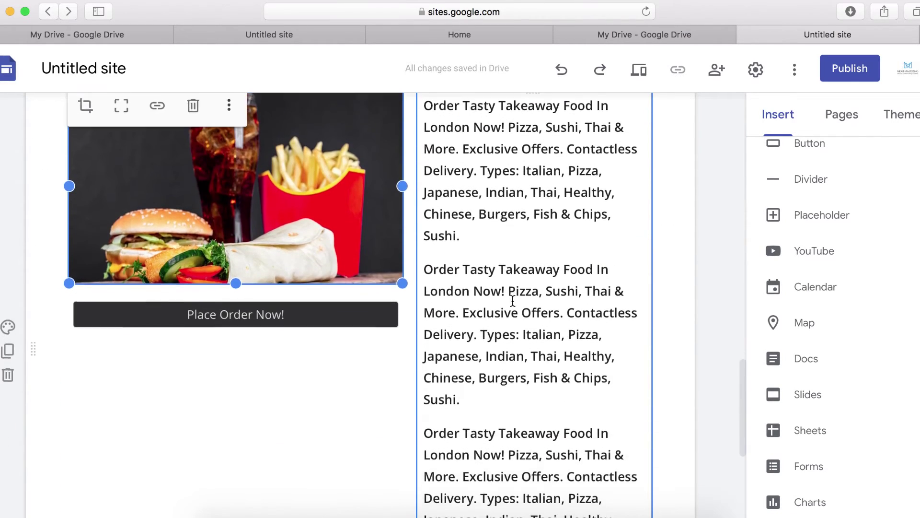
{"action": "left_click_drag", "start_coordinate": [478, 404], "coordinate": [422, 264]}
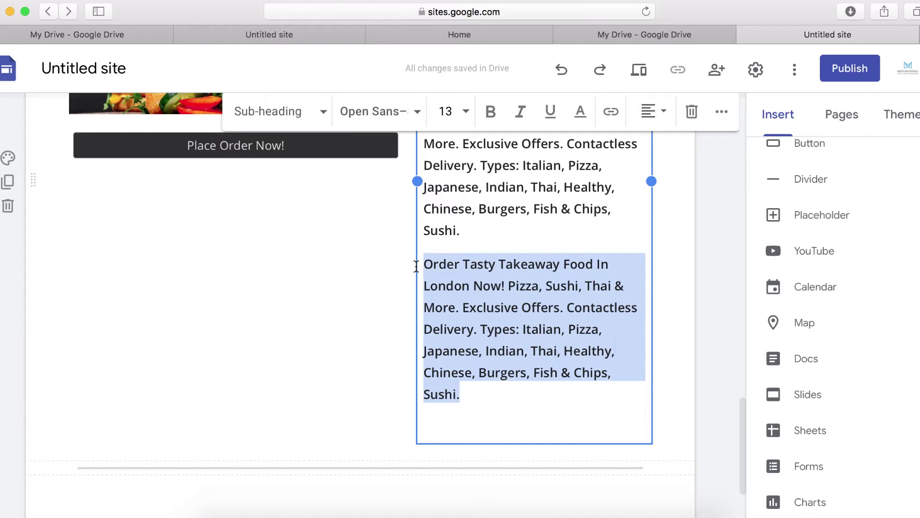
{"action": "key", "text": "BackSpace"}
{"action": "key", "text": "super+z"}
Move the duplicated section's "Place Order Now!" button into its own section above the last divider, narrowed and centred on the page
{"action": "left_click", "coordinate": [267, 319]}
{"action": "left_click_drag", "start_coordinate": [267, 319], "coordinate": [321, 434]}
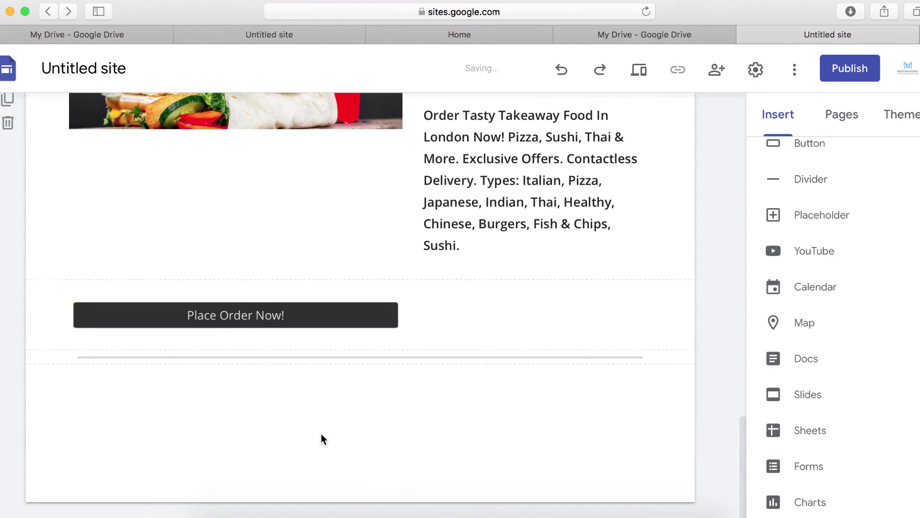
{"action": "left_click", "coordinate": [267, 315]}
{"action": "left_click_drag", "start_coordinate": [267, 314], "coordinate": [385, 315]}
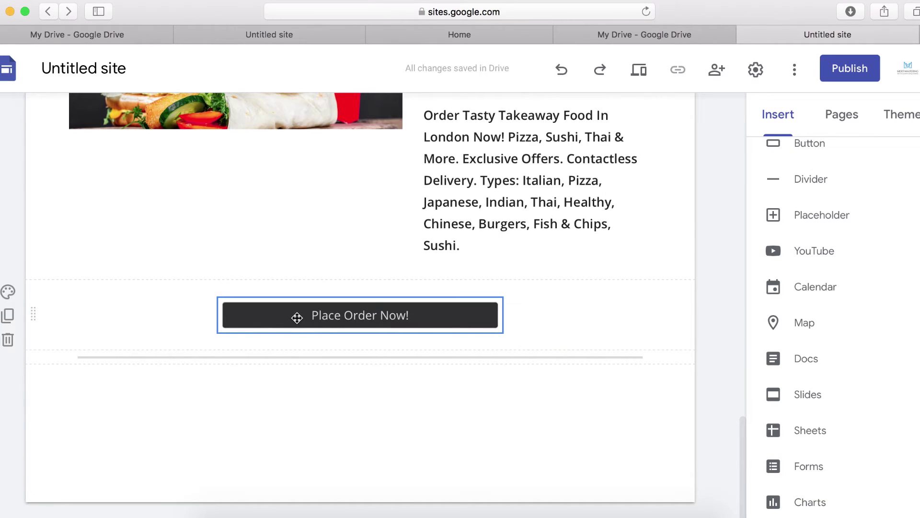
{"action": "left_click_drag", "start_coordinate": [220, 315], "coordinate": [267, 315]}
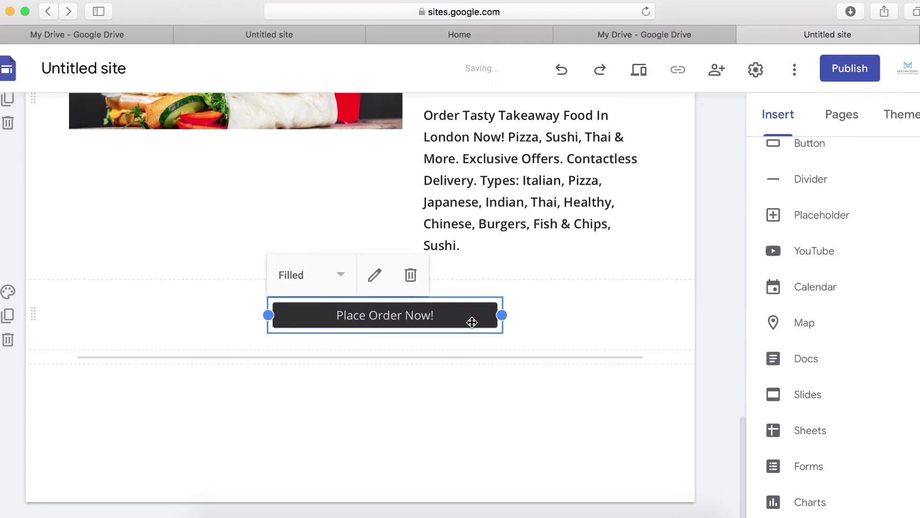
{"action": "left_click_drag", "start_coordinate": [487, 317], "coordinate": [443, 318]}
{"action": "left_click_drag", "start_coordinate": [368, 320], "coordinate": [390, 315]}
Insert a divider between the original text and image section and its duplicate
{"action": "scroll", "coordinate": [490, 335], "scroll_direction": "up", "scroll_amount": 7}
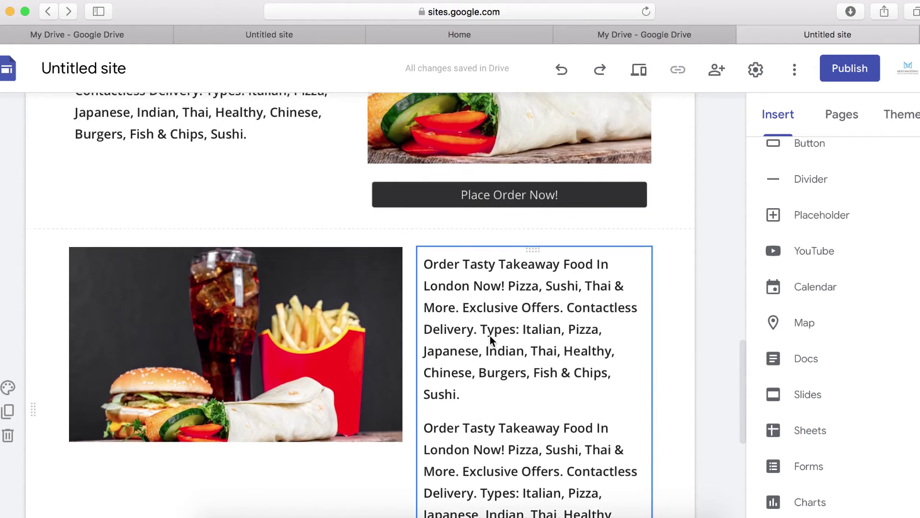
{"action": "scroll", "coordinate": [490, 335], "scroll_direction": "down", "scroll_amount": 1}
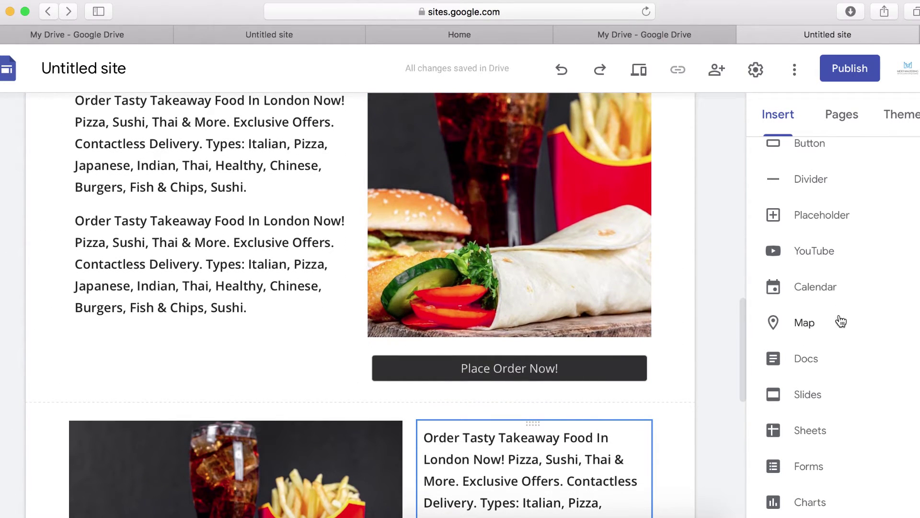
{"action": "left_click", "coordinate": [802, 190]}
{"action": "scroll", "coordinate": [493, 274], "scroll_direction": "down", "scroll_amount": 2}
{"action": "scroll", "coordinate": [493, 280], "scroll_direction": "up", "scroll_amount": 7}
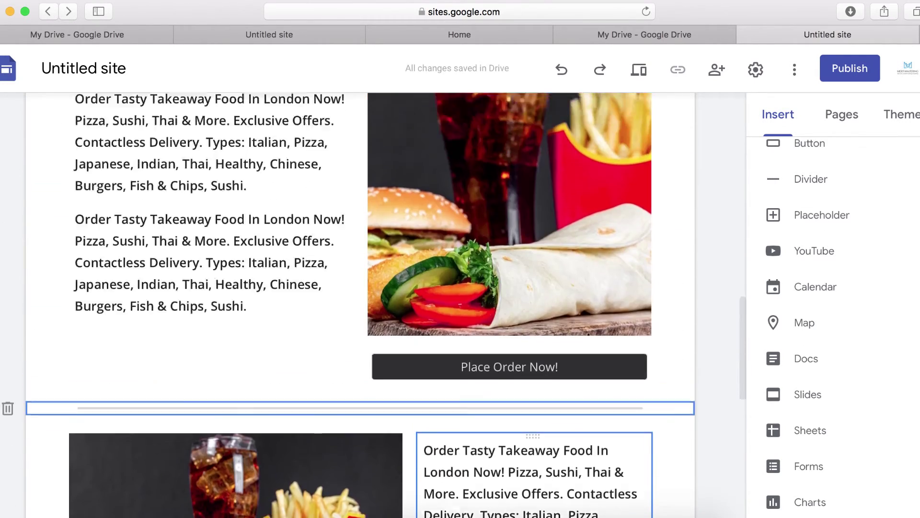
{"action": "scroll", "coordinate": [494, 281], "scroll_direction": "down", "scroll_amount": 10}
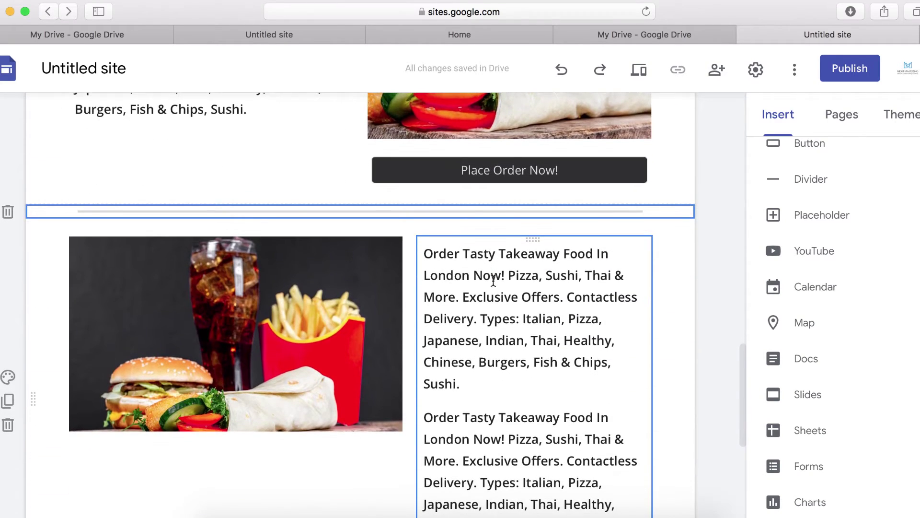
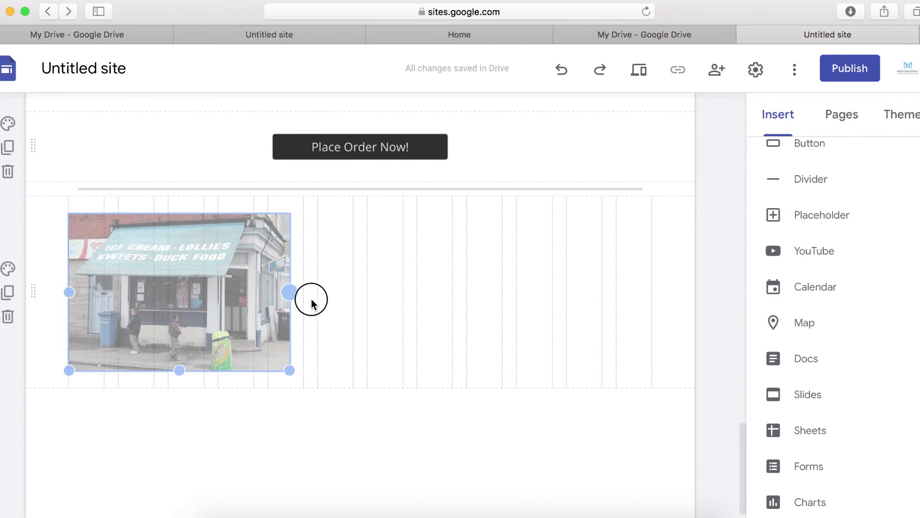
Add a narrow text box beside the ice cream shop photo and enter the shop's address on four lines
{"action": "left_click", "coordinate": [452, 297]}
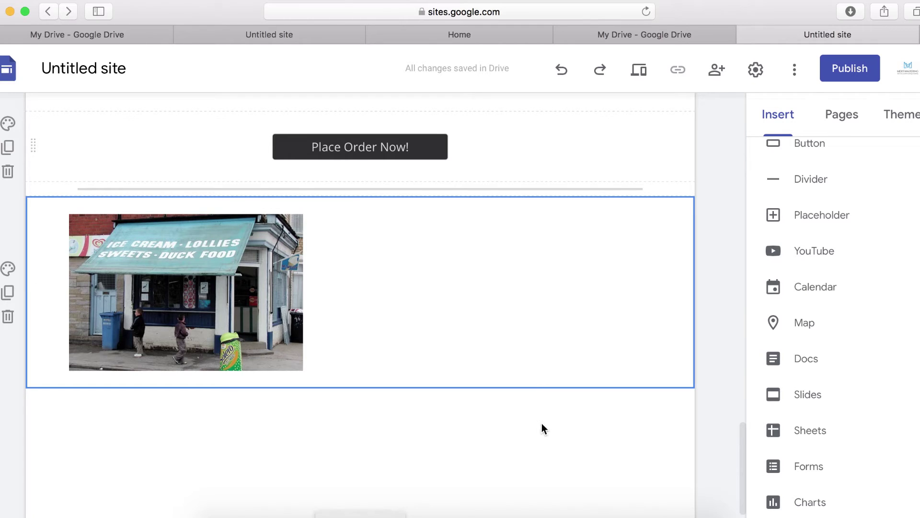
{"action": "double_click", "coordinate": [367, 241]}
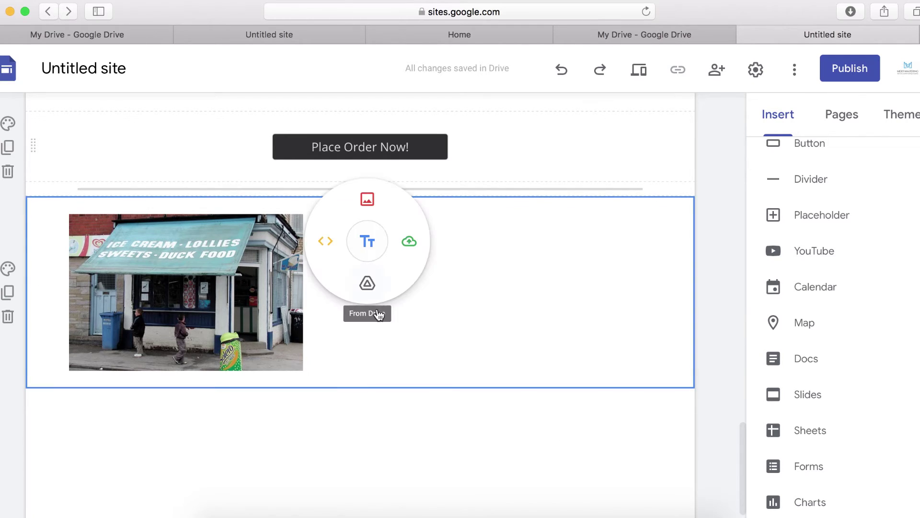
{"action": "left_click", "coordinate": [367, 241]}
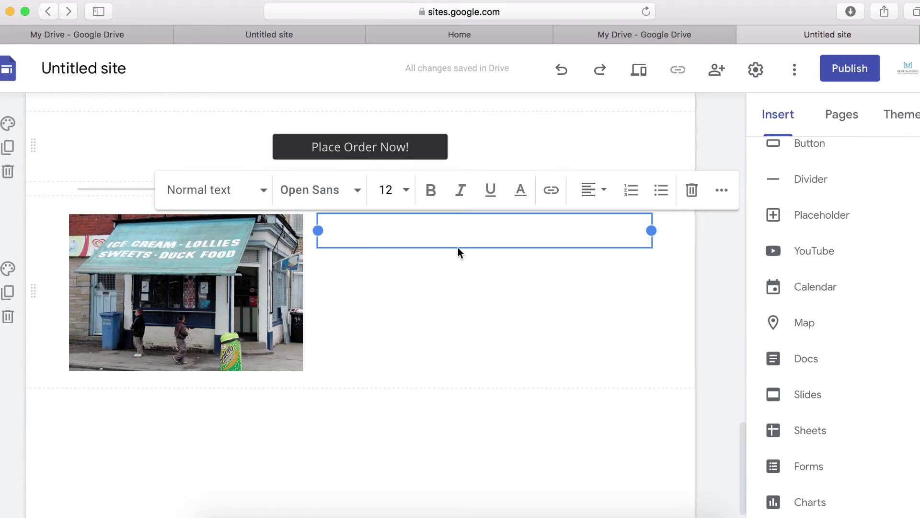
{"action": "left_click_drag", "start_coordinate": [651, 231], "coordinate": [498, 232]}
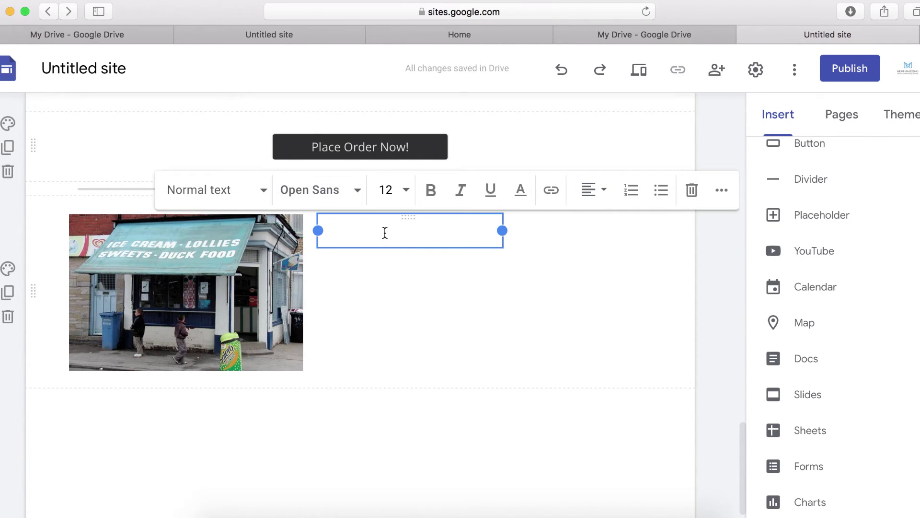
{"action": "type", "text": "London Uk"}
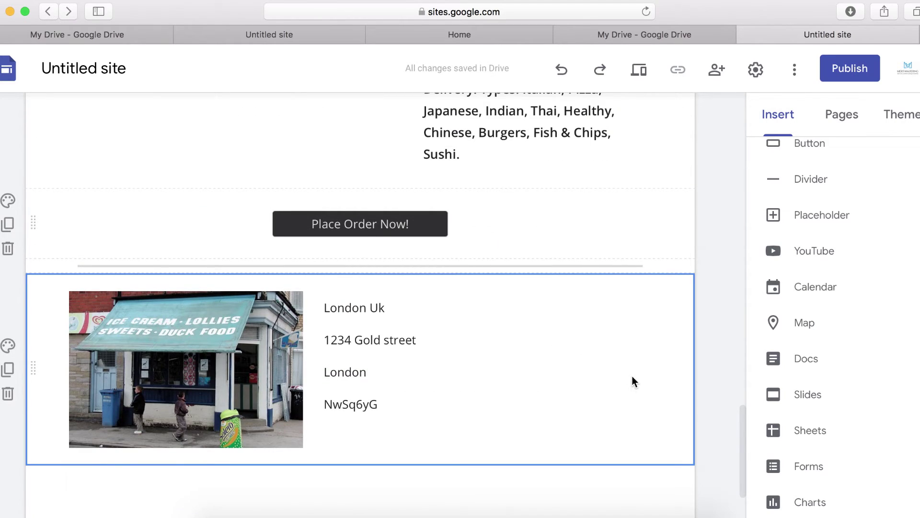
Make all four lines of the shop address bold
{"action": "scroll", "coordinate": [633, 377], "scroll_direction": "down", "scroll_amount": 2}
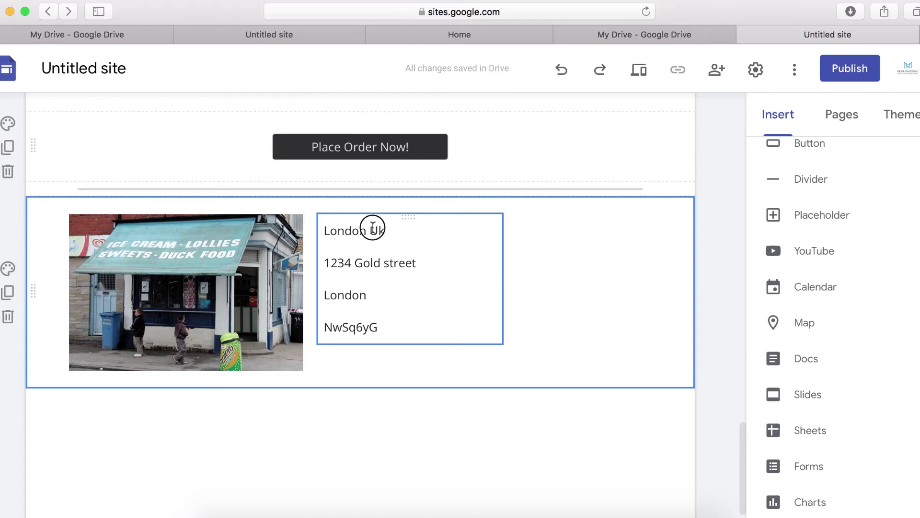
{"action": "double_click", "coordinate": [376, 230]}
{"action": "left_click", "coordinate": [378, 292]}
{"action": "left_click_drag", "start_coordinate": [382, 335], "coordinate": [319, 230]}
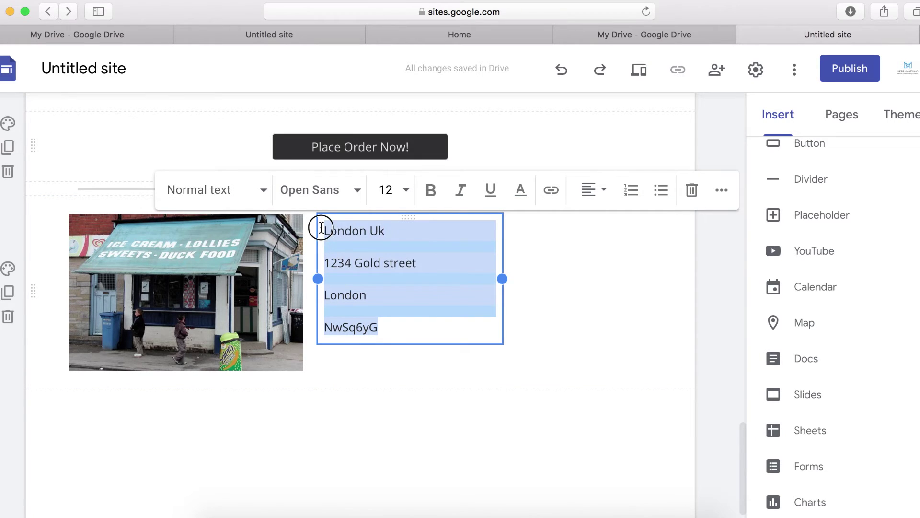
{"action": "left_click", "coordinate": [435, 198]}
{"action": "left_click", "coordinate": [585, 350]}
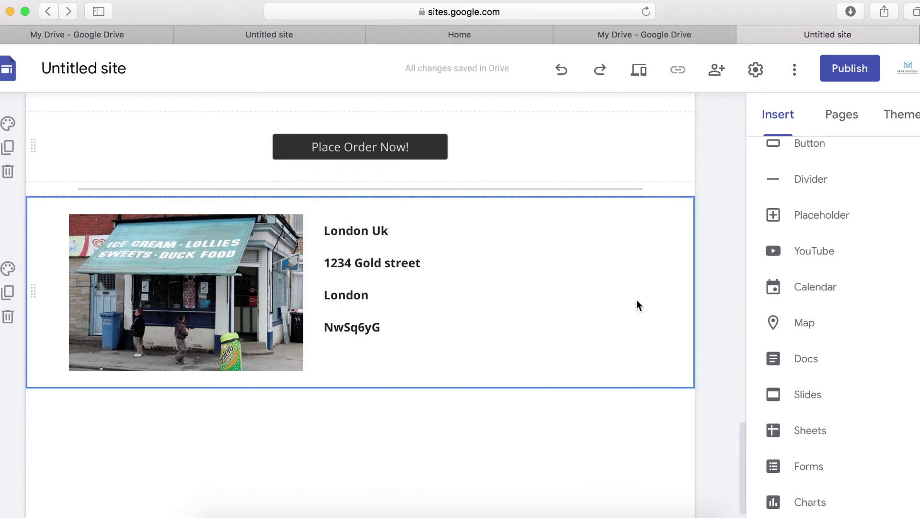
Insert a map of "London, UK" into the page, refusing the browser's request for the current location
{"action": "left_click", "coordinate": [806, 330]}
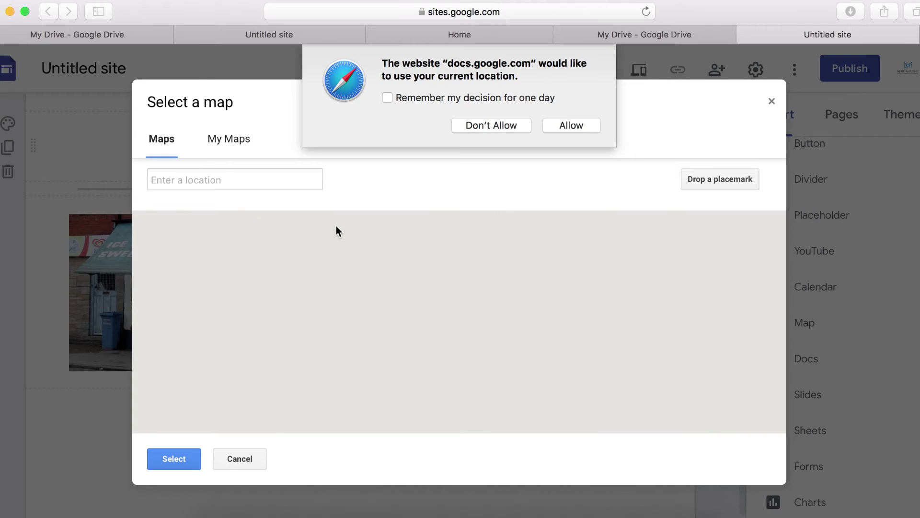
{"action": "left_click", "coordinate": [486, 128]}
{"action": "left_click", "coordinate": [228, 182]}
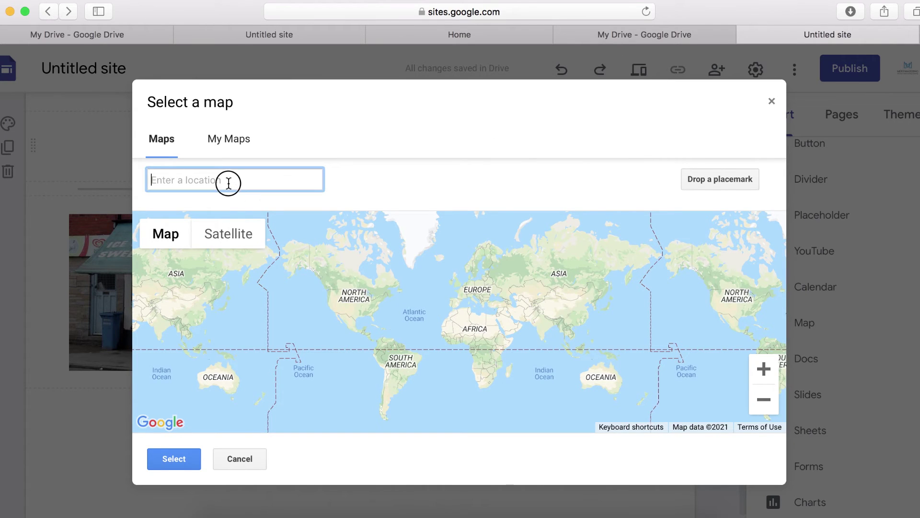
{"action": "type", "text": "londo"}
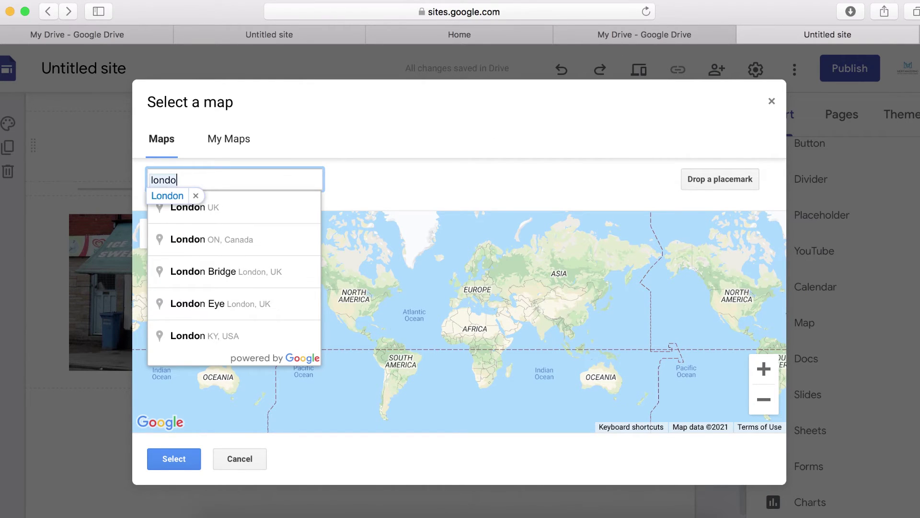
{"action": "left_click", "coordinate": [207, 211]}
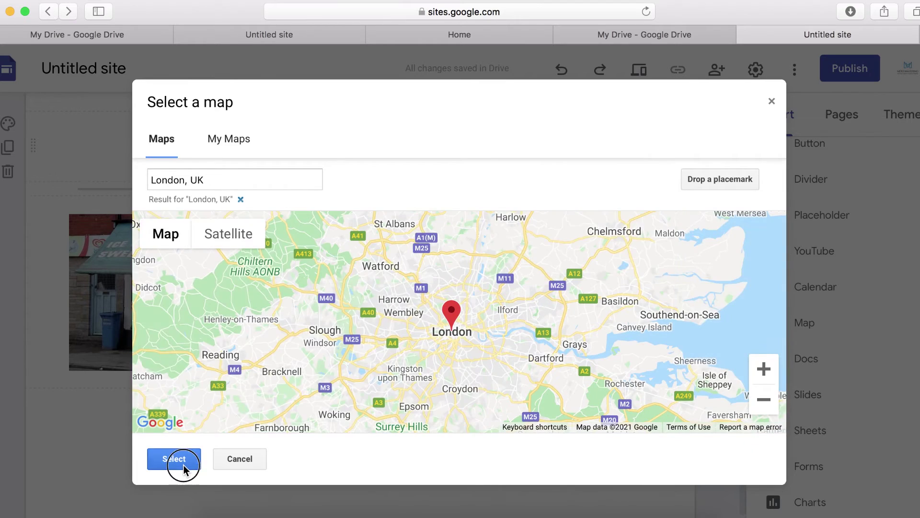
{"action": "left_click", "coordinate": [184, 464]}
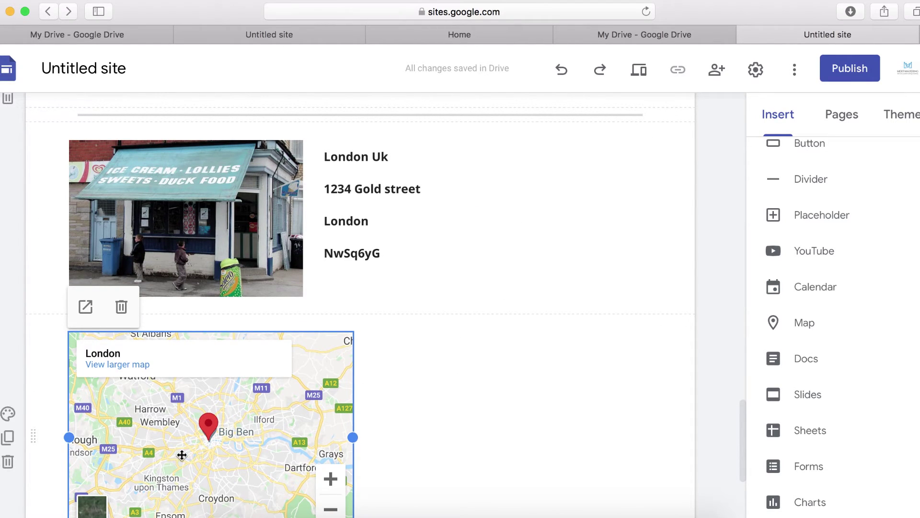
Move the London map into the shop section beside the address, then widen it and extend its height to roughly match the photo
{"action": "left_click_drag", "start_coordinate": [181, 454], "coordinate": [516, 243]}
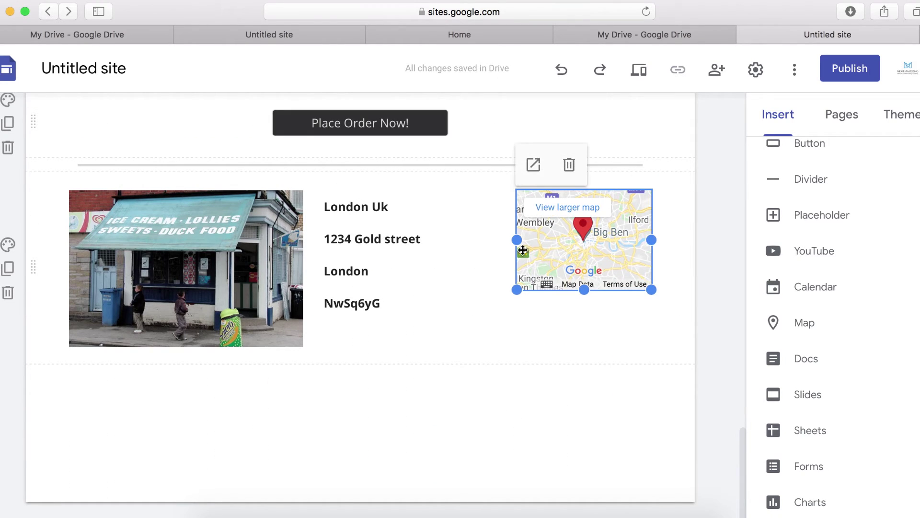
{"action": "left_click_drag", "start_coordinate": [515, 239], "coordinate": [467, 242]}
{"action": "left_click_drag", "start_coordinate": [559, 289], "coordinate": [558, 349]}
{"action": "scroll", "coordinate": [419, 334], "scroll_direction": "up", "scroll_amount": 10}
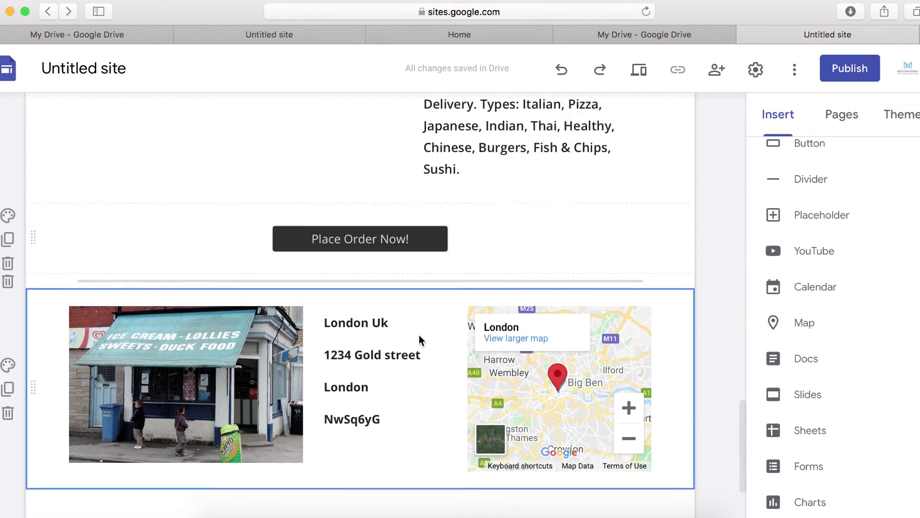
Set the background of the section with the shop photo, address and map to Emphasis 2
{"action": "scroll", "coordinate": [419, 335], "scroll_direction": "up", "scroll_amount": 5}
{"action": "scroll", "coordinate": [419, 335], "scroll_direction": "down", "scroll_amount": 10}
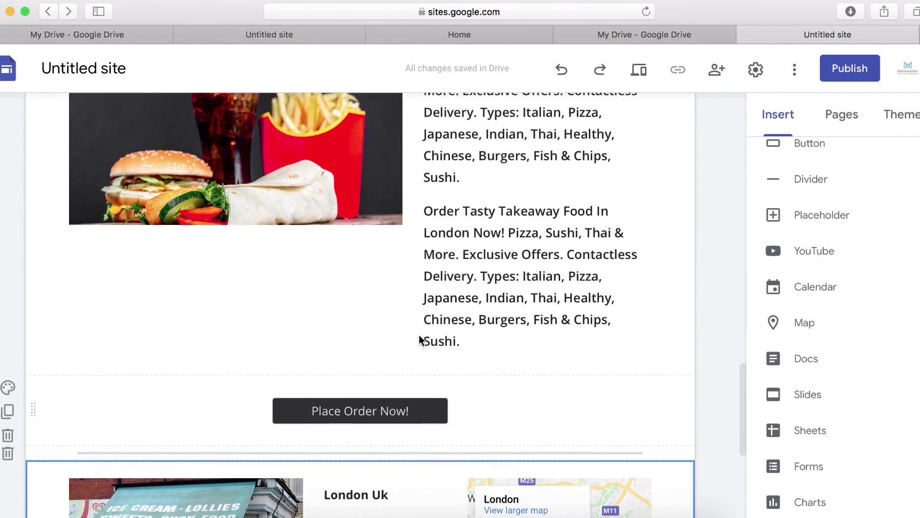
{"action": "scroll", "coordinate": [413, 341], "scroll_direction": "down", "scroll_amount": 5}
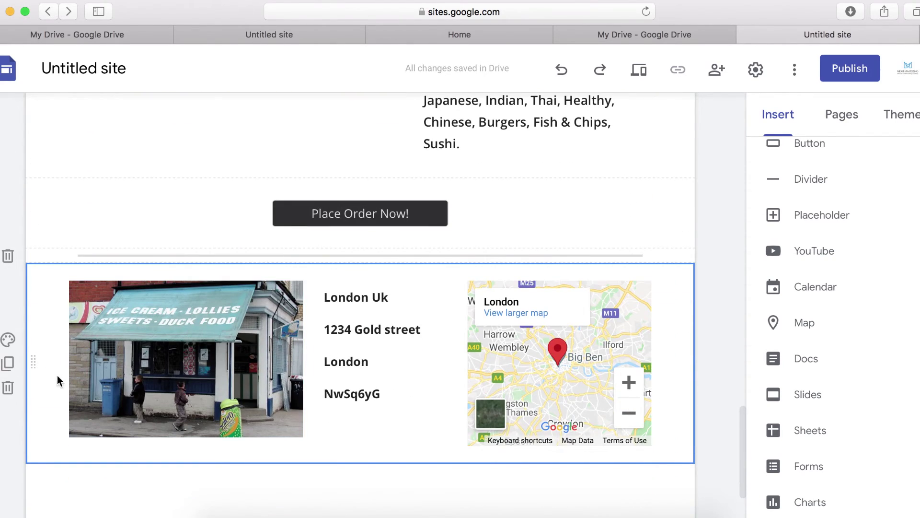
{"action": "left_click", "coordinate": [10, 346]}
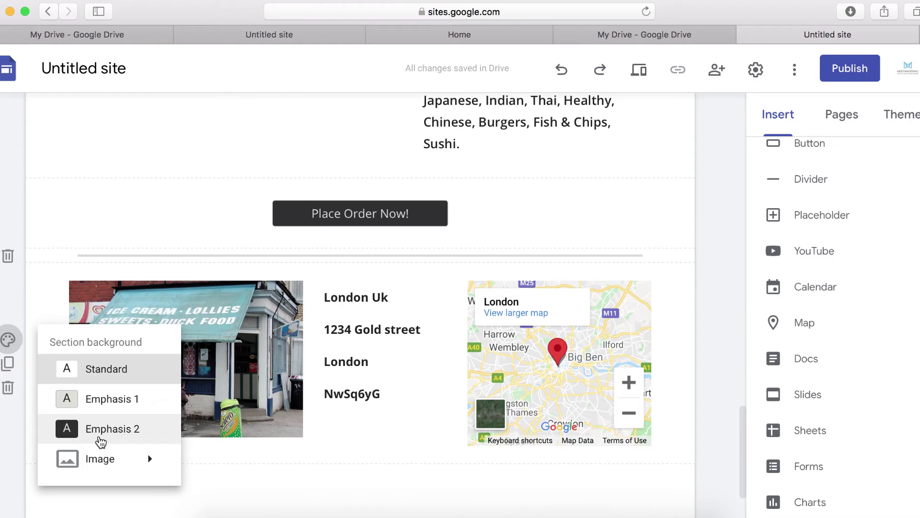
{"action": "left_click", "coordinate": [100, 439]}
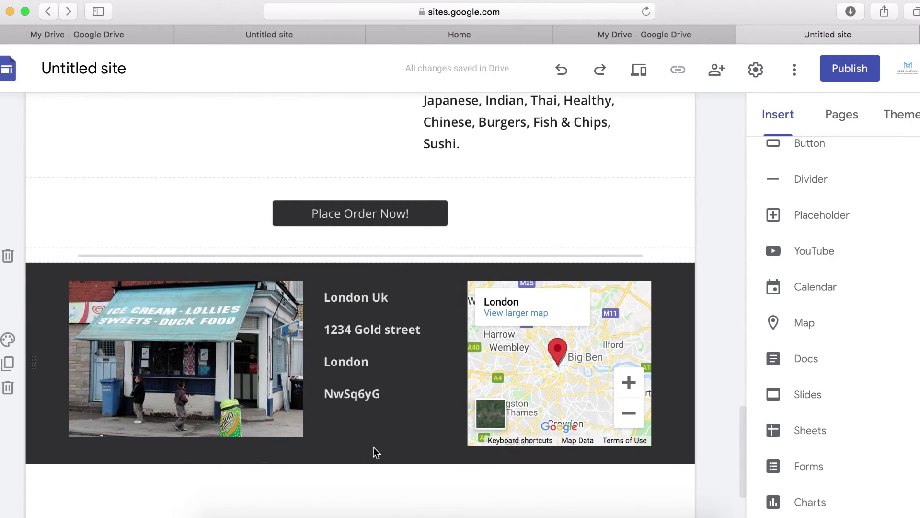
Preview the site at large-screen size and look through the page down to the address and map section
{"action": "scroll", "coordinate": [492, 443], "scroll_direction": "down", "scroll_amount": 3}
{"action": "scroll", "coordinate": [494, 444], "scroll_direction": "up", "scroll_amount": 8}
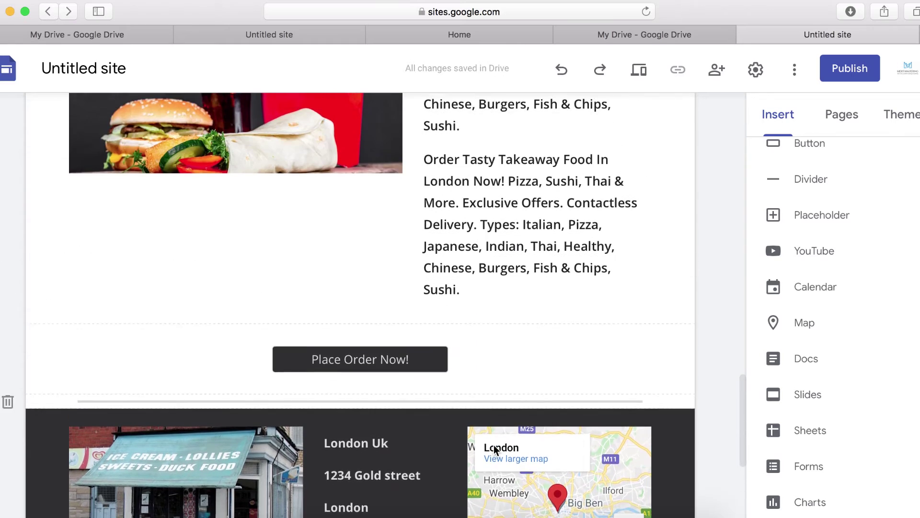
{"action": "scroll", "coordinate": [493, 445], "scroll_direction": "up", "scroll_amount": 10}
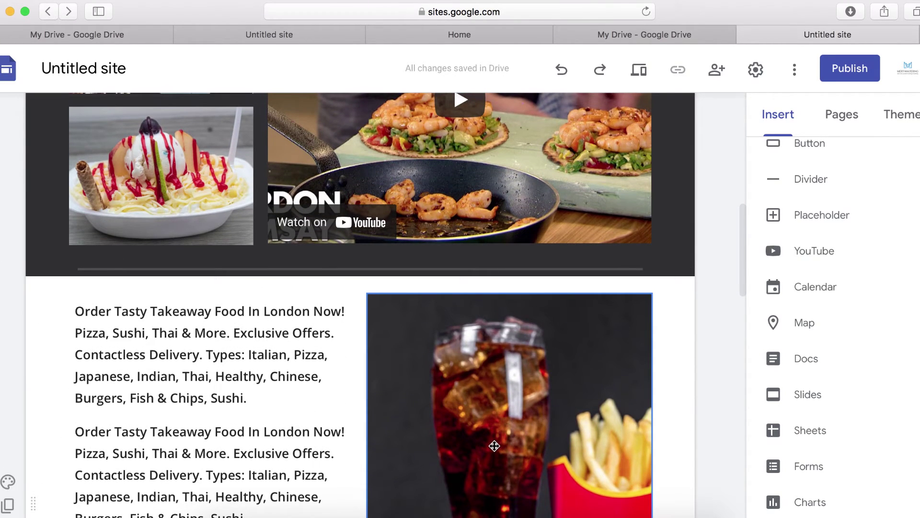
{"action": "scroll", "coordinate": [495, 445], "scroll_direction": "up", "scroll_amount": 5}
{"action": "scroll", "coordinate": [494, 446], "scroll_direction": "down", "scroll_amount": 15}
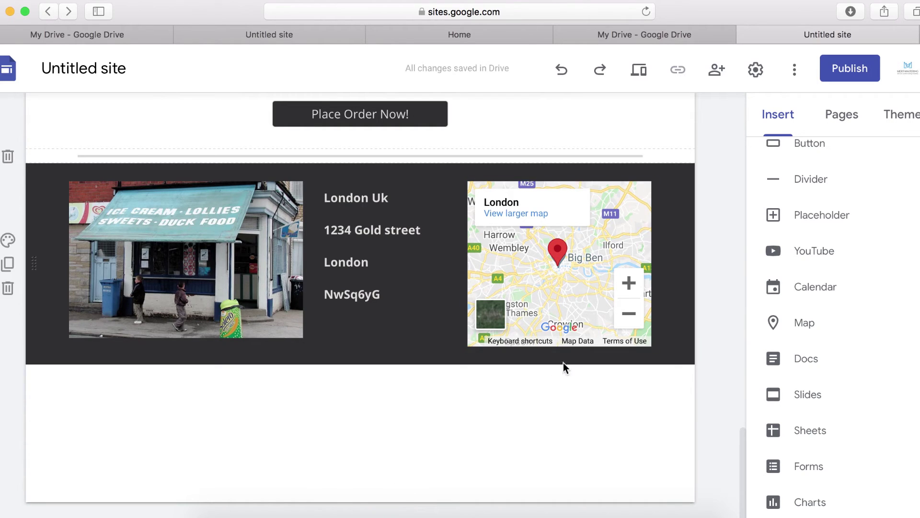
{"action": "scroll", "coordinate": [571, 403], "scroll_direction": "up", "scroll_amount": 15}
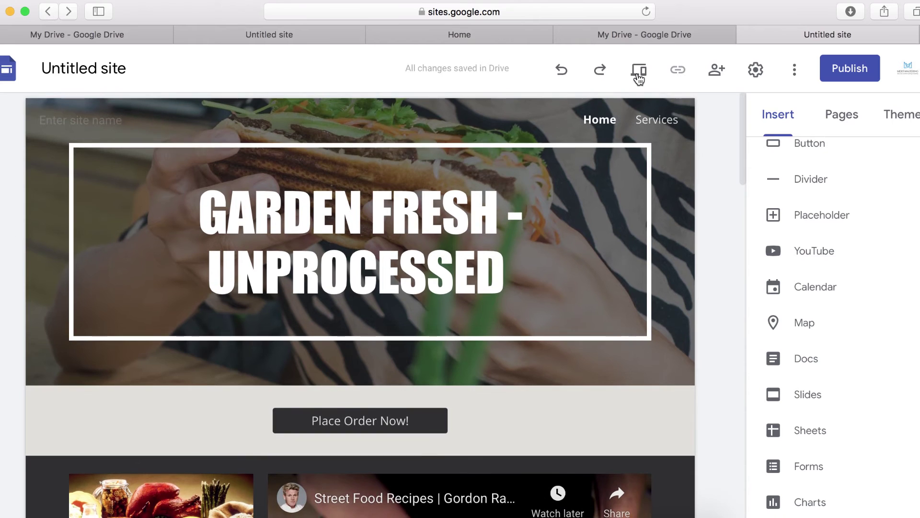
{"action": "left_click", "coordinate": [641, 73]}
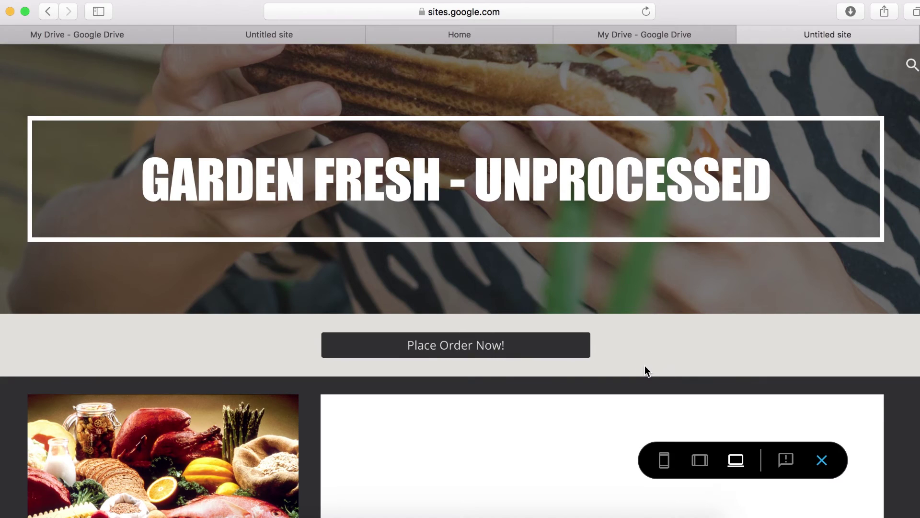
{"action": "scroll", "coordinate": [497, 338], "scroll_direction": "down", "scroll_amount": 20}
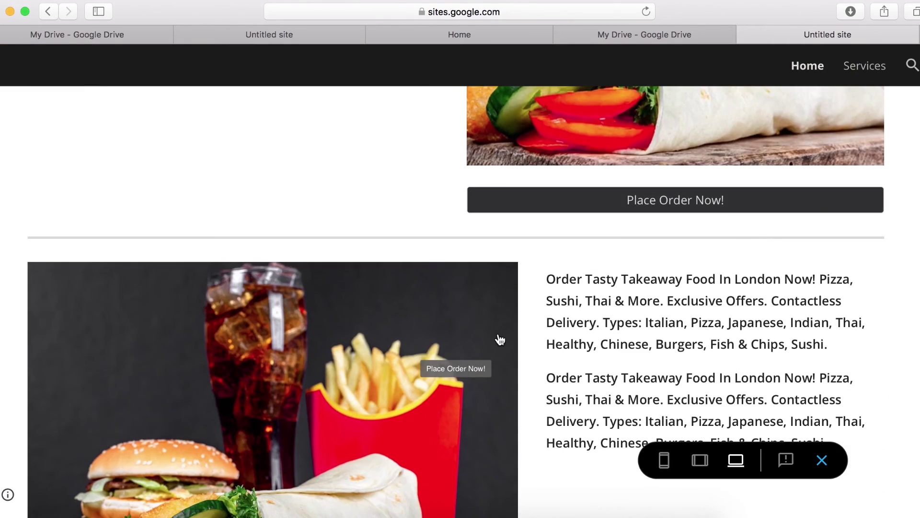
{"action": "scroll", "coordinate": [499, 336], "scroll_direction": "down", "scroll_amount": 3}
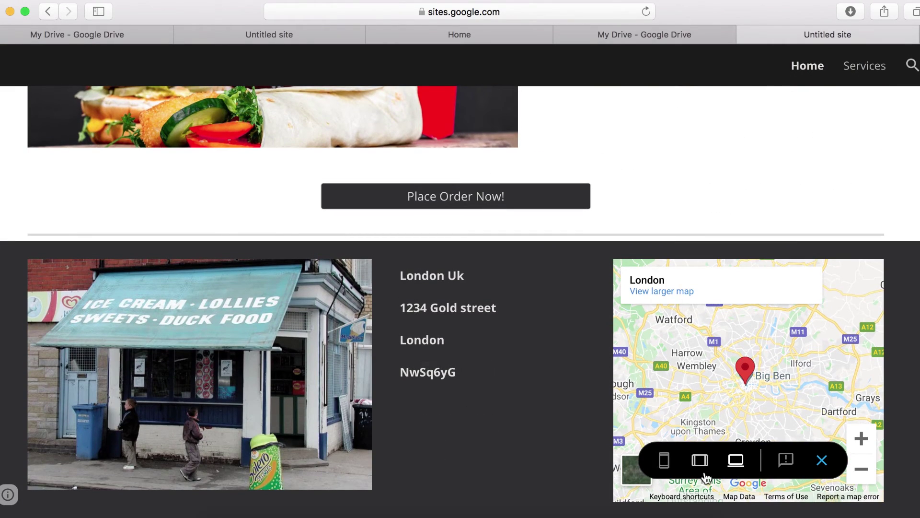
Check the preview at tablet and phone sizes, looking through the page layout, and exit the preview
{"action": "left_click", "coordinate": [700, 462]}
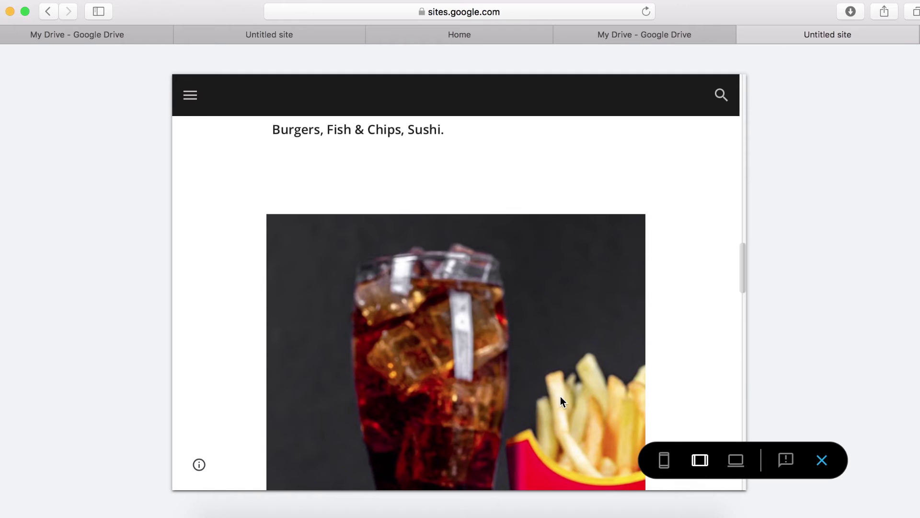
{"action": "scroll", "coordinate": [560, 396], "scroll_direction": "up", "scroll_amount": 15}
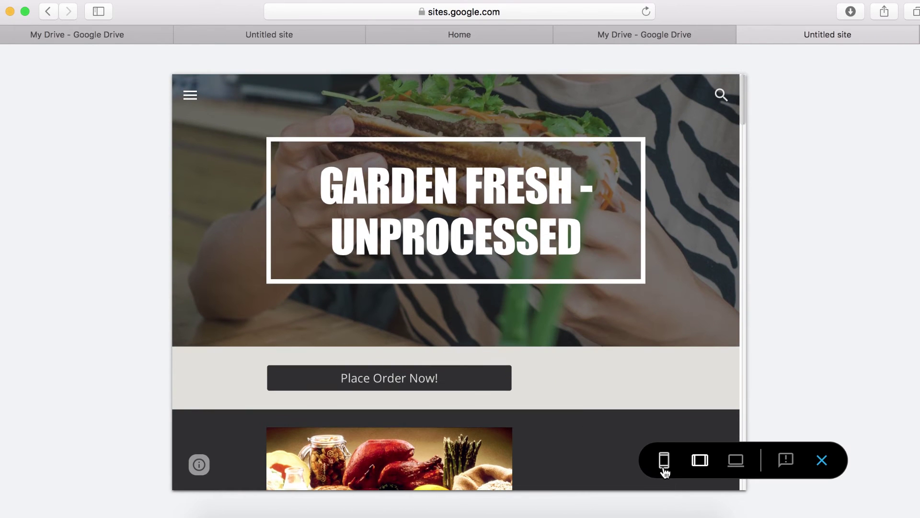
{"action": "left_click", "coordinate": [665, 463]}
{"action": "scroll", "coordinate": [485, 249], "scroll_direction": "down", "scroll_amount": 20}
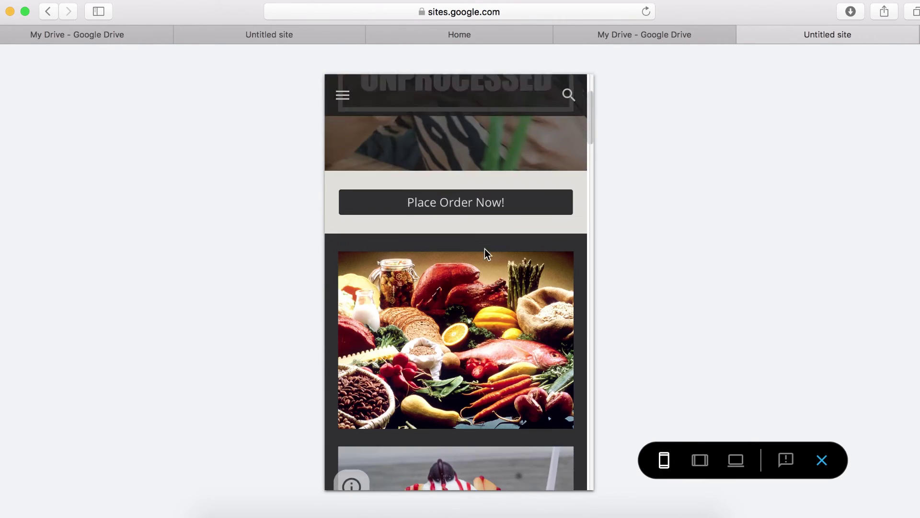
{"action": "scroll", "coordinate": [484, 249], "scroll_direction": "down", "scroll_amount": 10}
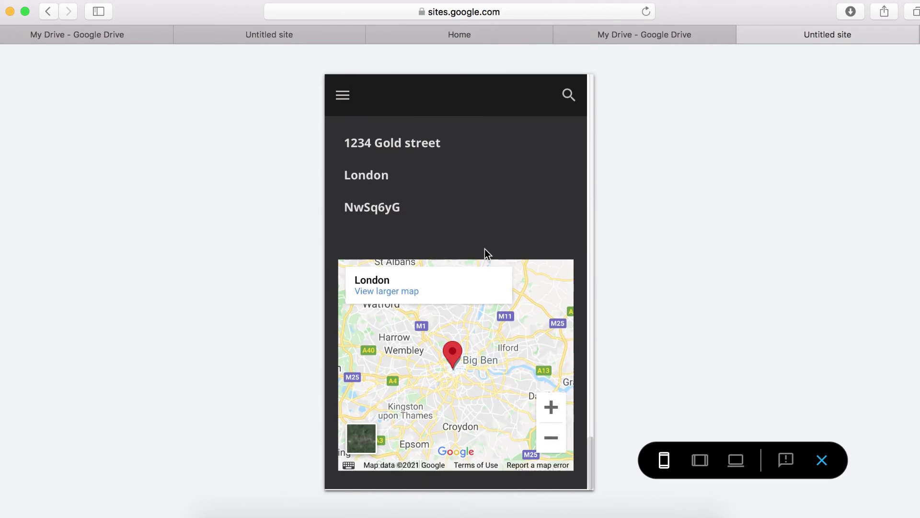
{"action": "left_click", "coordinate": [822, 461]}
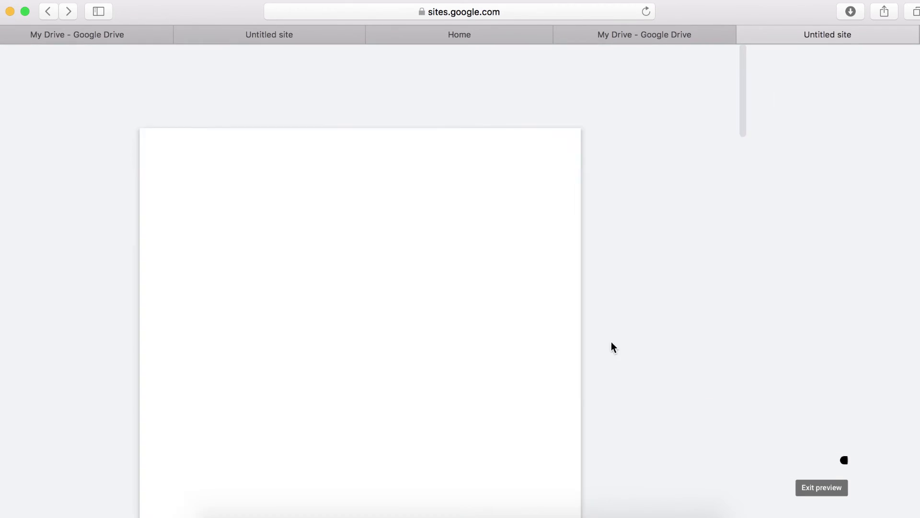
Publish the site to the web with the address ending "myfood-shop"
{"action": "scroll", "coordinate": [638, 234], "scroll_direction": "up", "scroll_amount": 3}
{"action": "left_click", "coordinate": [847, 77]}
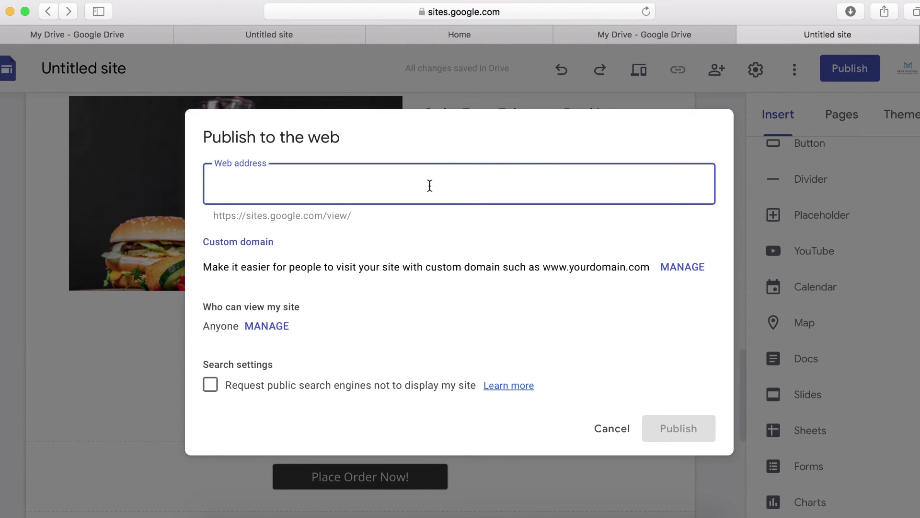
{"action": "type", "text": "myfood"}
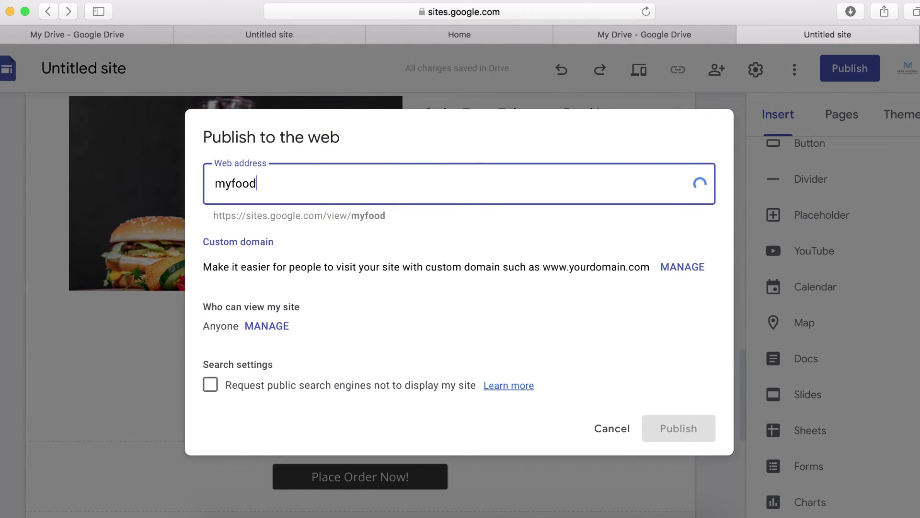
{"action": "type", "text": "-shop"}
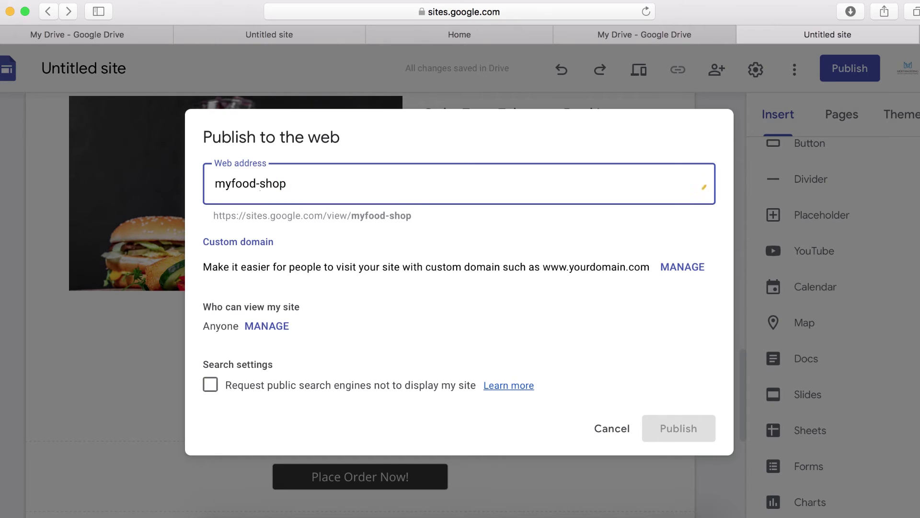
{"action": "left_click", "coordinate": [684, 430]}
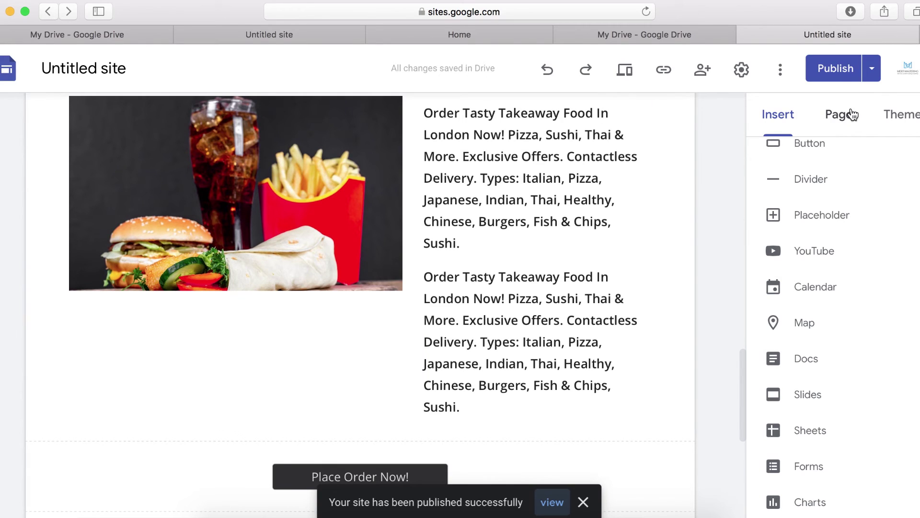
View the published site's home page and navigation, and return to the site editor
{"action": "left_click", "coordinate": [872, 77]}
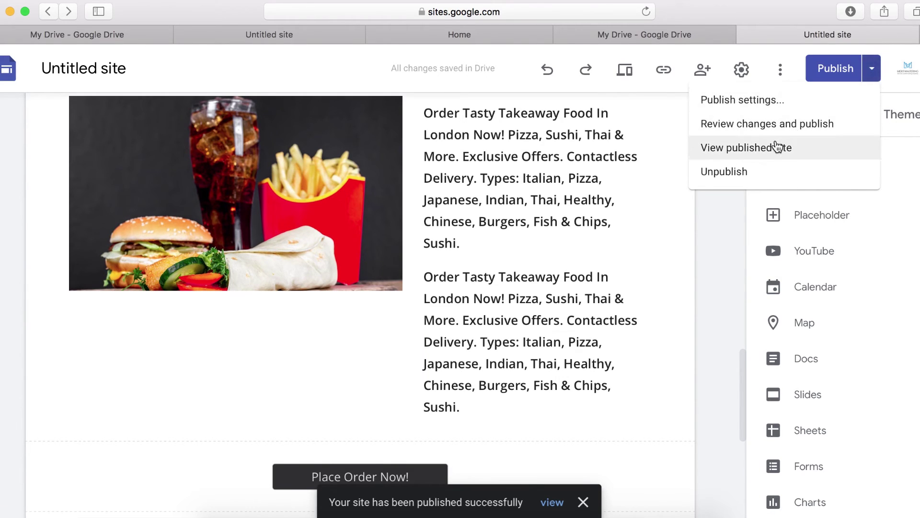
{"action": "left_click", "coordinate": [746, 152]}
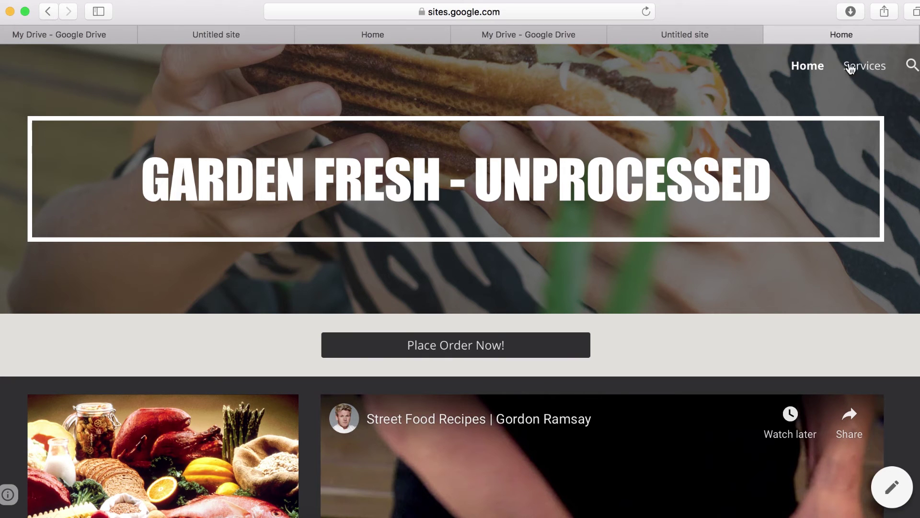
{"action": "left_click", "coordinate": [678, 36]}
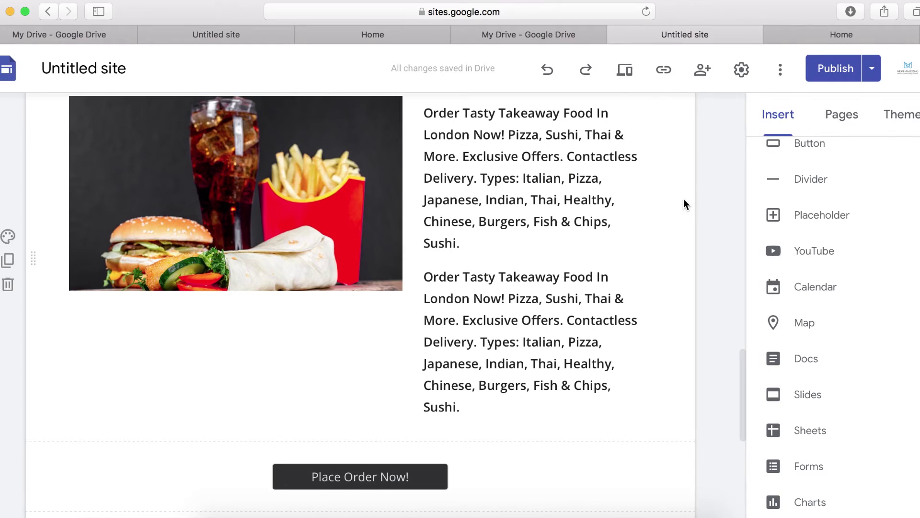
Hide the Services page from the navigation and publish the reviewed change
{"action": "scroll", "coordinate": [883, 263], "scroll_direction": "up", "scroll_amount": 5}
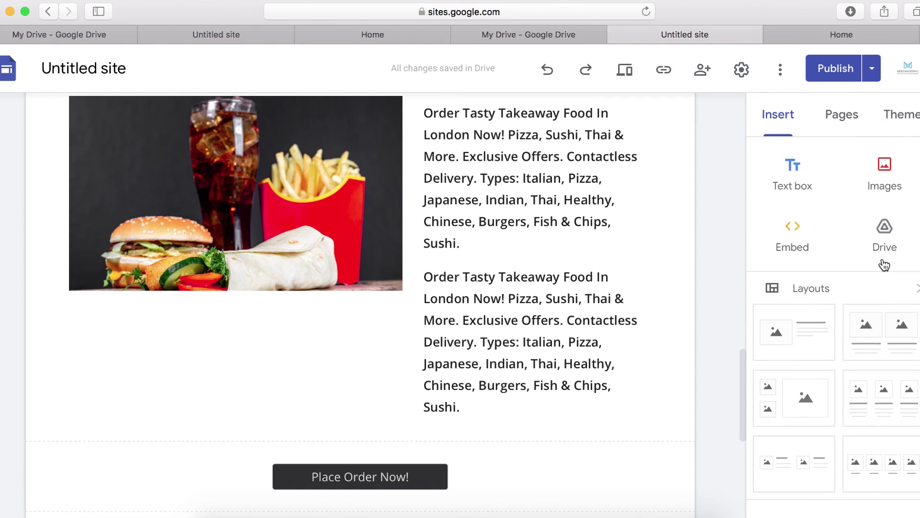
{"action": "left_click", "coordinate": [842, 117]}
{"action": "left_click", "coordinate": [917, 221]}
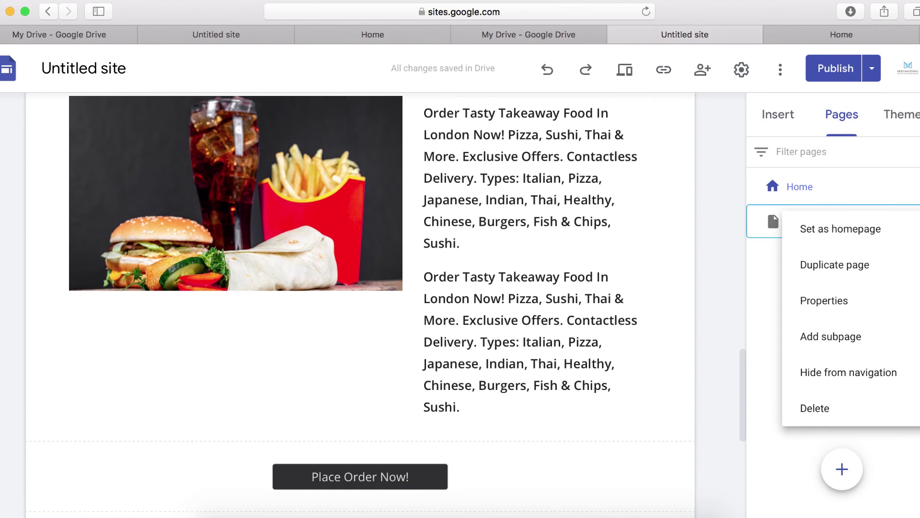
{"action": "left_click", "coordinate": [870, 380]}
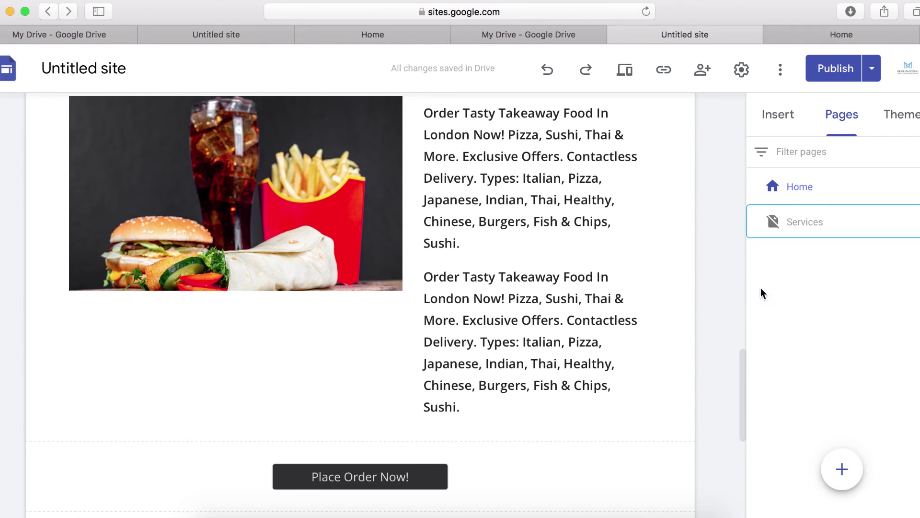
{"action": "left_click", "coordinate": [838, 75]}
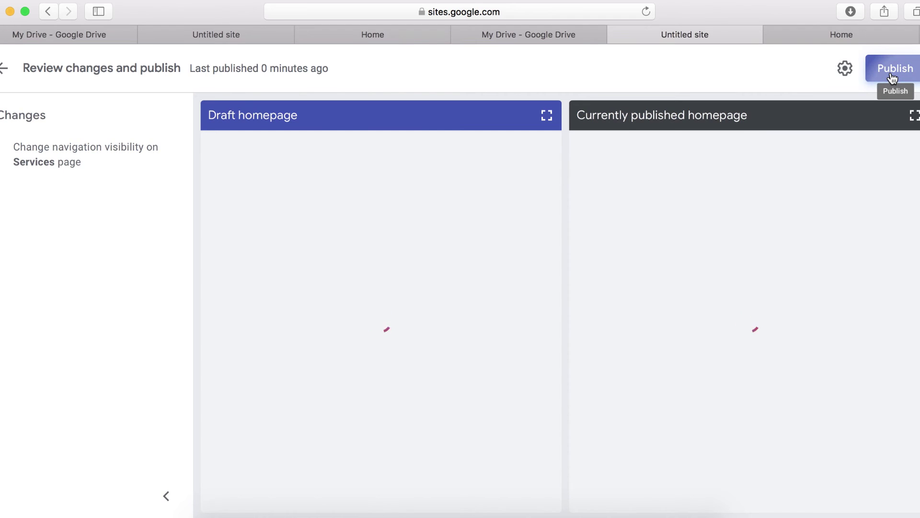
{"action": "left_click", "coordinate": [892, 76]}
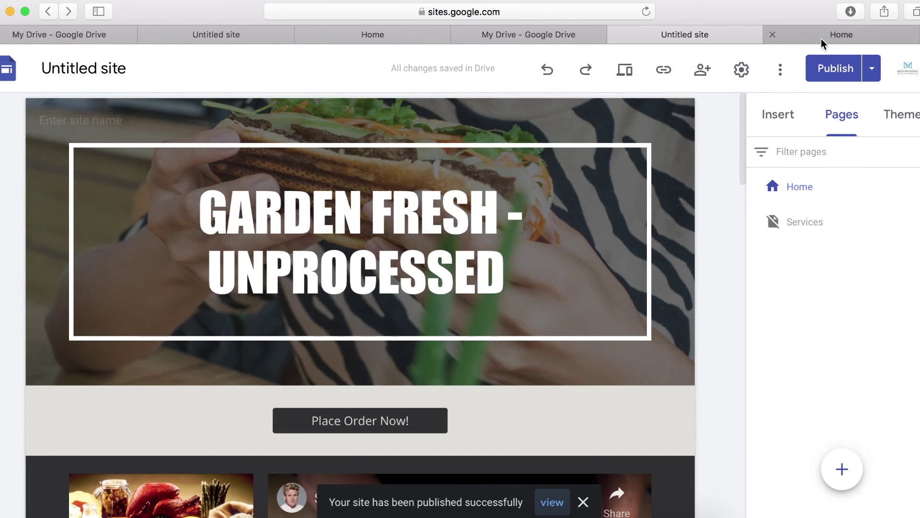
Reload the published home page to check its navigation for the Services page
{"action": "left_click", "coordinate": [821, 39]}
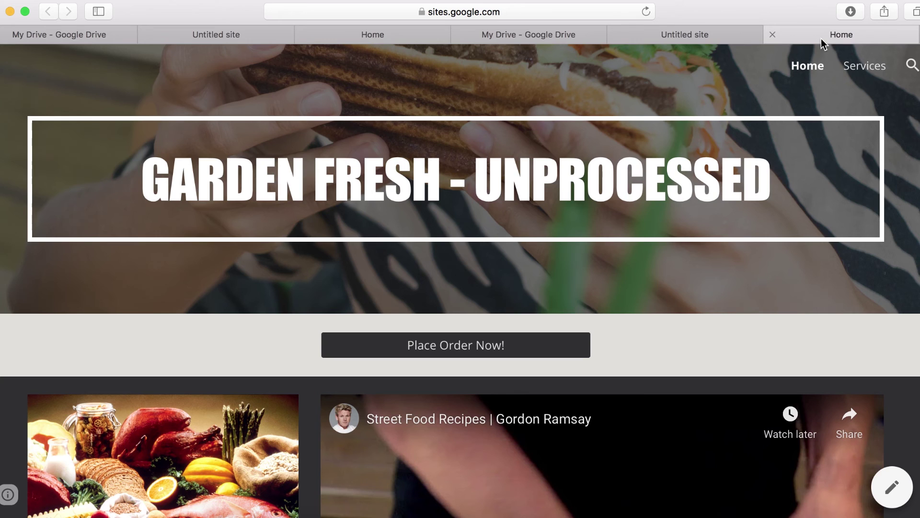
{"action": "left_click", "coordinate": [646, 13]}
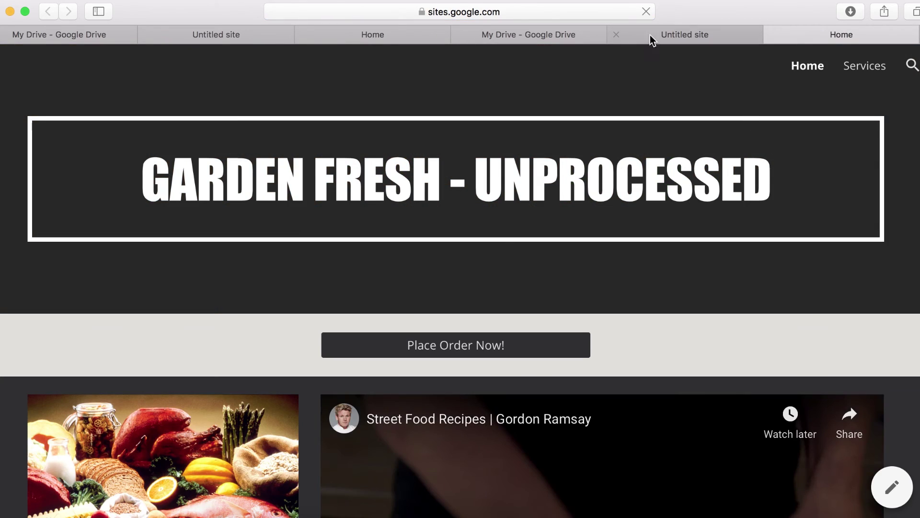
{"action": "left_click", "coordinate": [645, 12]}
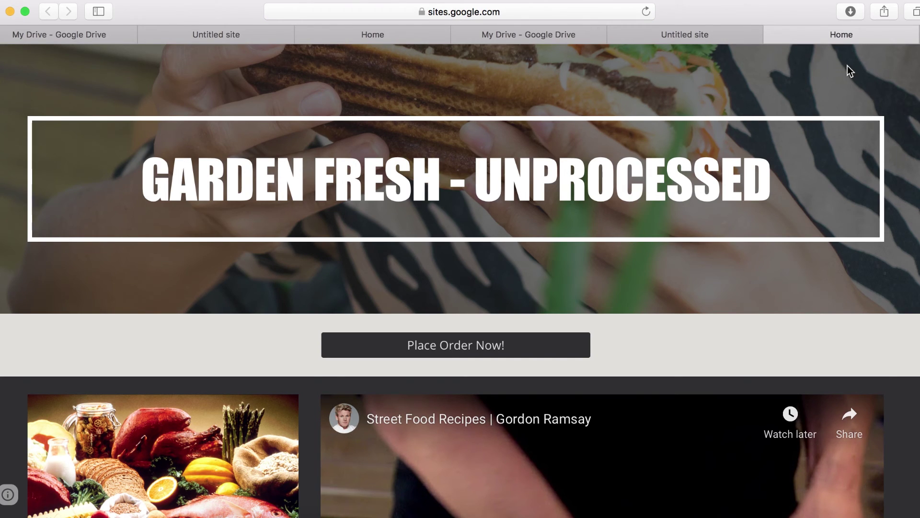
Look through the published home page from the header and media section to the shop address and map
{"action": "scroll", "coordinate": [700, 243], "scroll_direction": "down", "scroll_amount": 15}
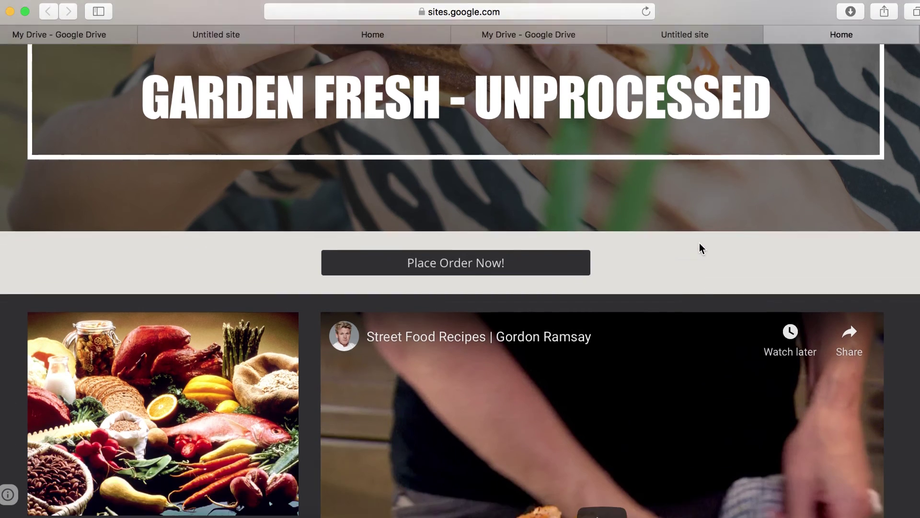
{"action": "scroll", "coordinate": [701, 248], "scroll_direction": "down", "scroll_amount": 15}
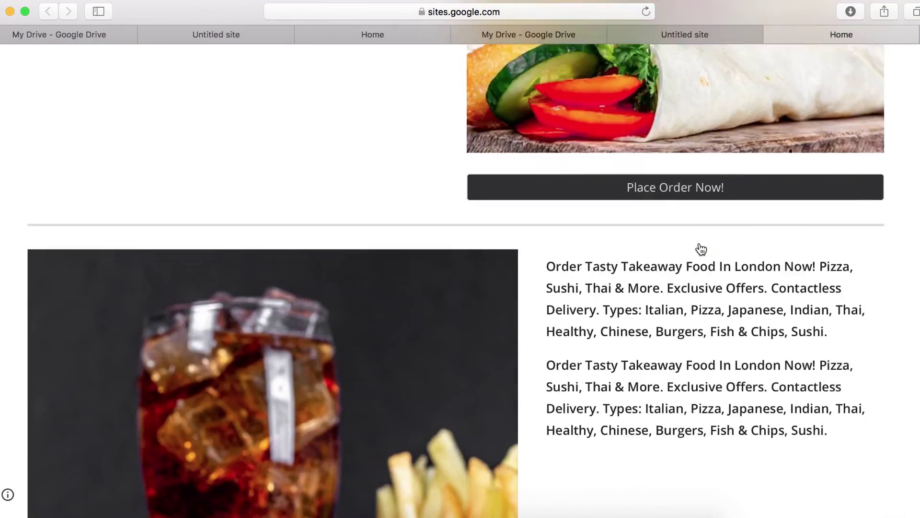
{"action": "scroll", "coordinate": [701, 249], "scroll_direction": "down", "scroll_amount": 3}
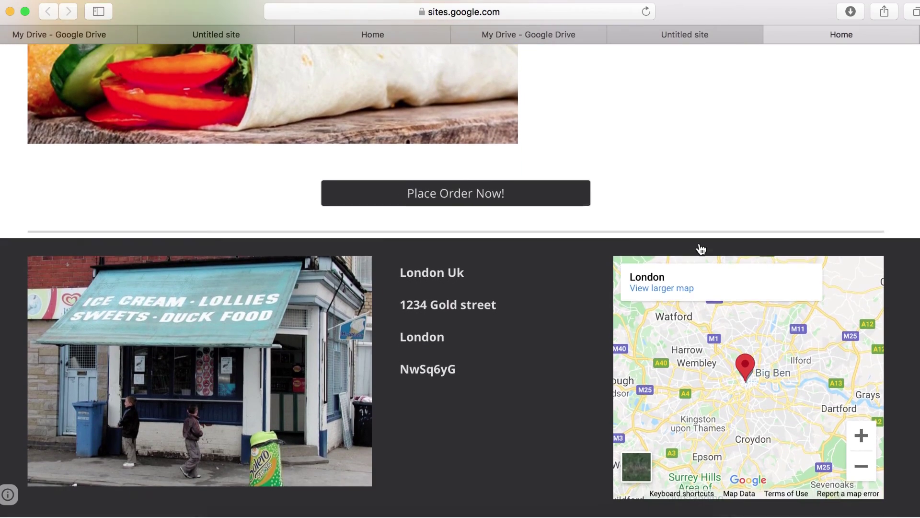
{"action": "scroll", "coordinate": [641, 218], "scroll_direction": "up", "scroll_amount": 4}
{"action": "scroll", "coordinate": [641, 215], "scroll_direction": "up", "scroll_amount": 10}
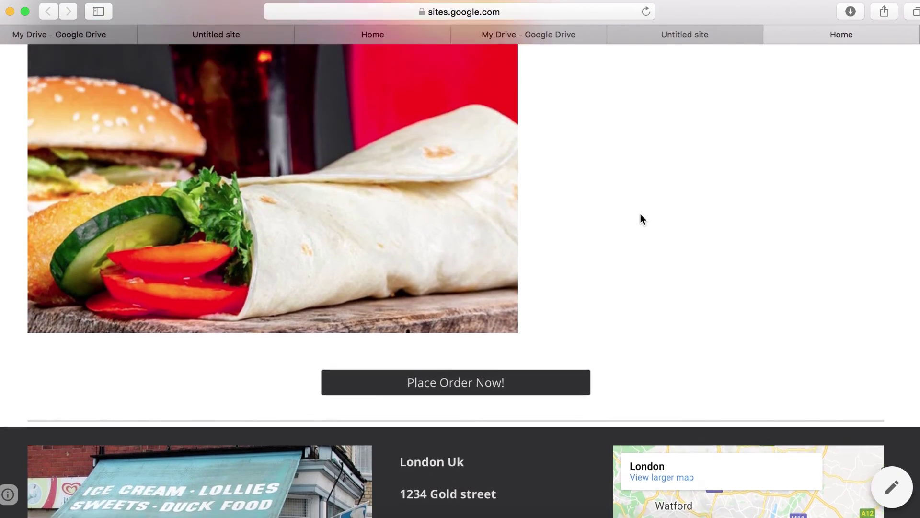
{"action": "scroll", "coordinate": [640, 215], "scroll_direction": "up", "scroll_amount": 15}
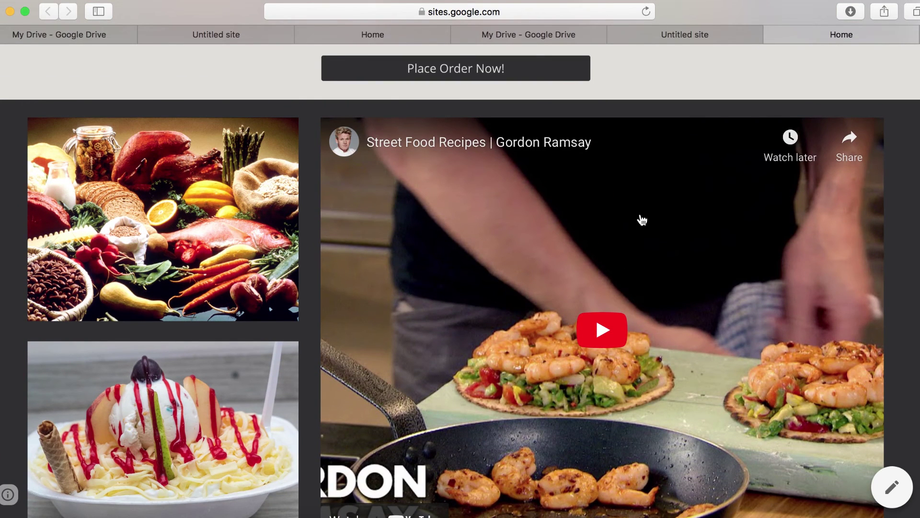
{"action": "scroll", "coordinate": [643, 220], "scroll_direction": "up", "scroll_amount": 6}
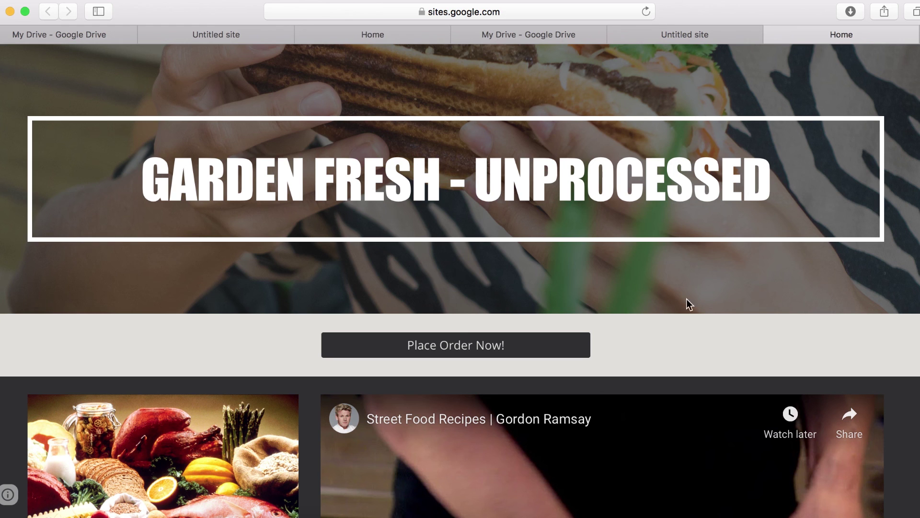
{"action": "scroll", "coordinate": [688, 394], "scroll_direction": "down", "scroll_amount": 10}
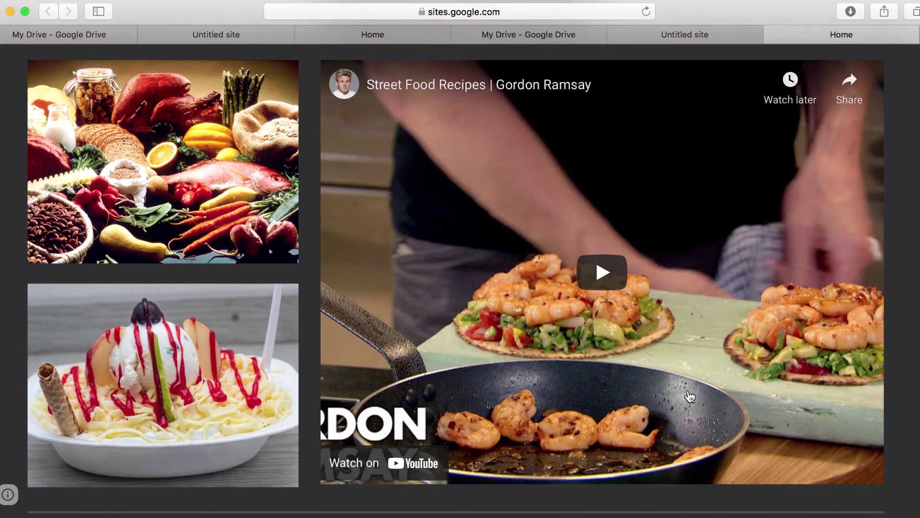